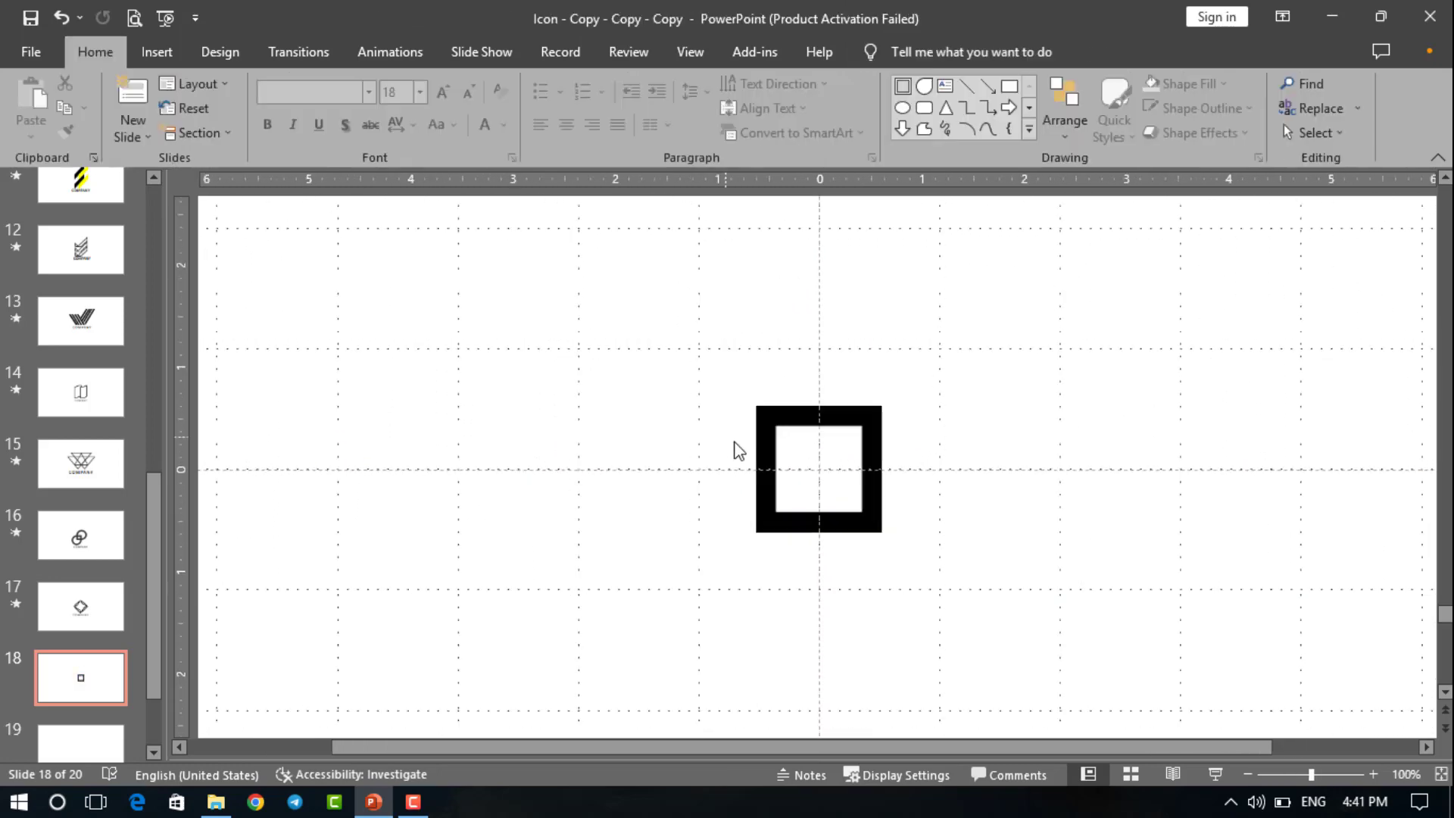
- Insert an L-shape about 1.5 by 1.5 inches at the square frame's lower-left and narrow both of its arms
{"action": "scroll", "coordinate": [815, 469], "scroll_direction": "up", "scroll_amount": 2}
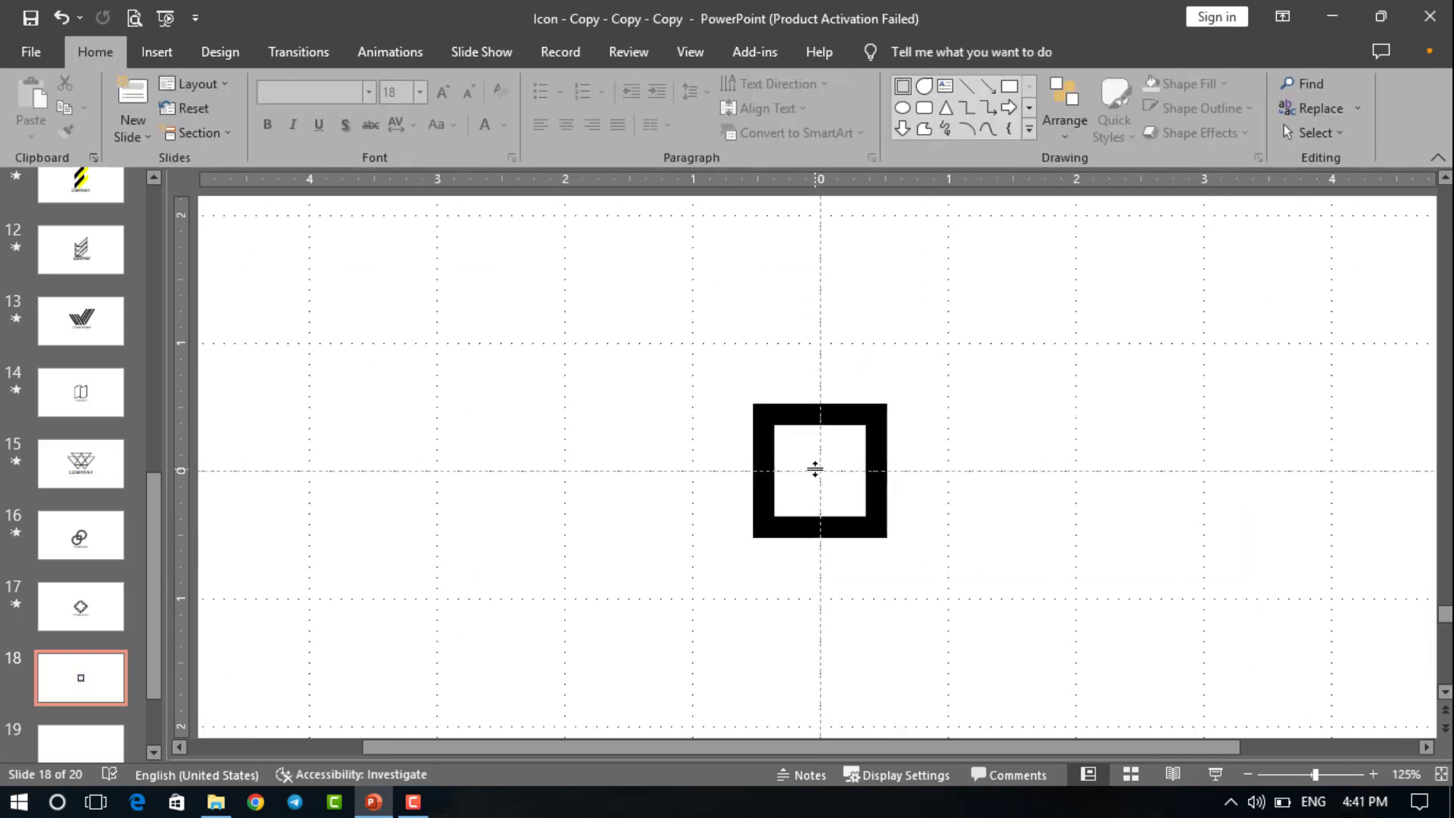
{"action": "left_click", "coordinate": [851, 412]}
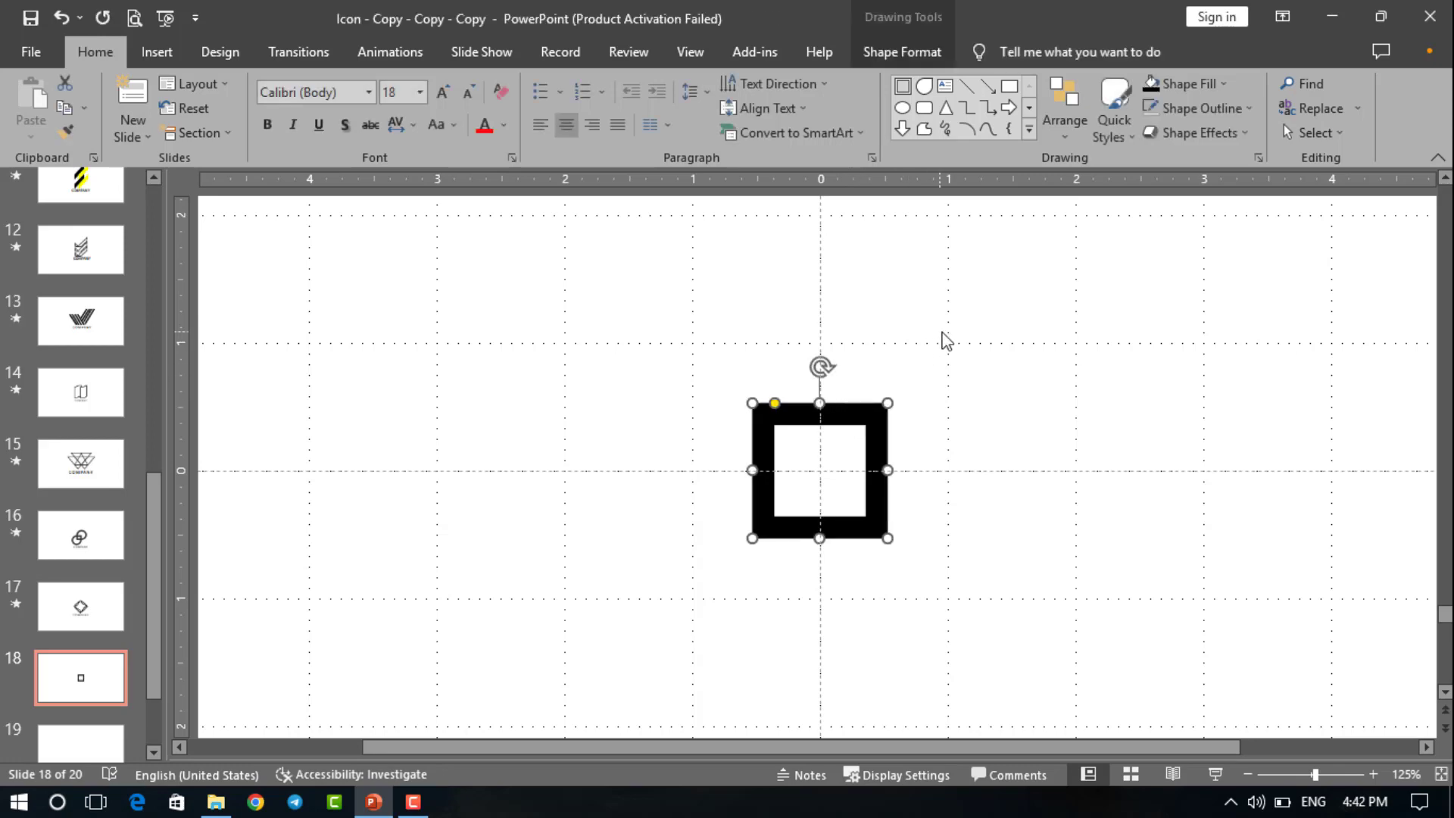
{"action": "left_click", "coordinate": [934, 355]}
{"action": "left_click", "coordinate": [1029, 129]}
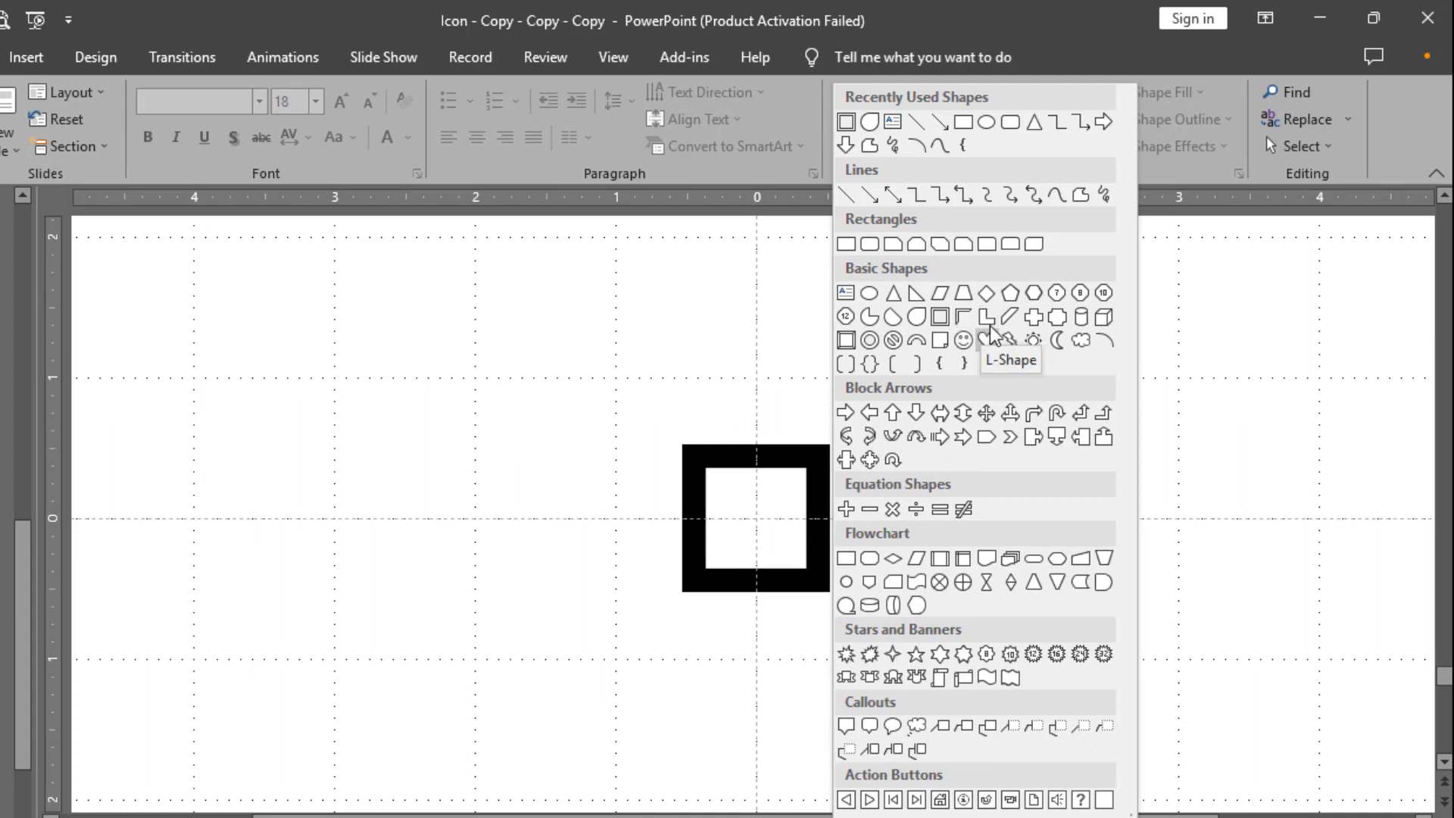
{"action": "left_click", "coordinate": [984, 319]}
{"action": "mouse_move", "coordinate": [615, 474]}
{"action": "left_mouse_down"}
{"action": "mouse_move", "coordinate": [694, 613]}
{"action": "mouse_move", "coordinate": [759, 669]}
{"action": "mouse_move", "coordinate": [742, 622]}
{"action": "mouse_move", "coordinate": [719, 669]}
{"action": "left_mouse_up"}
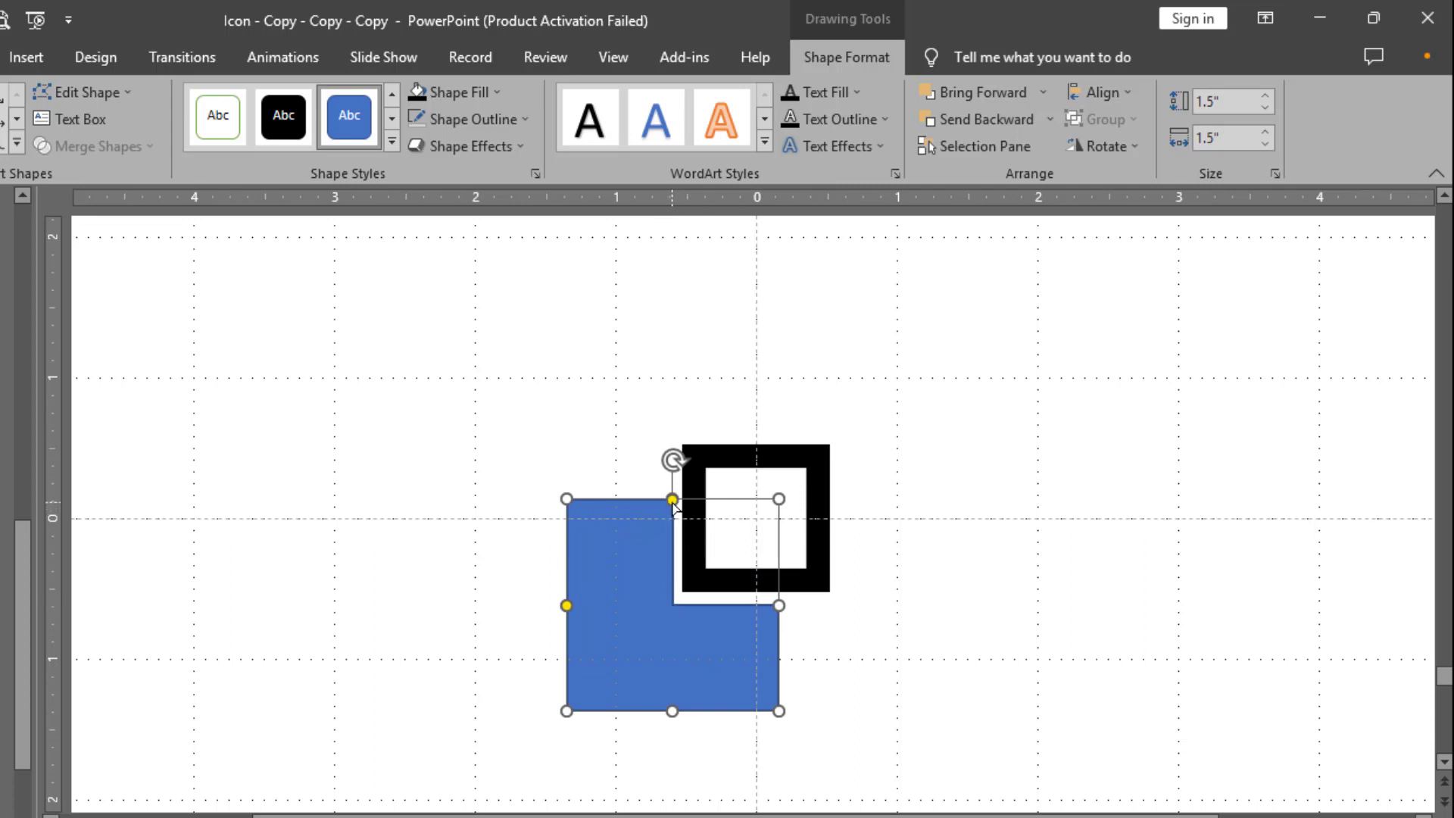
{"action": "left_click_drag", "start_coordinate": [674, 503], "coordinate": [615, 526]}
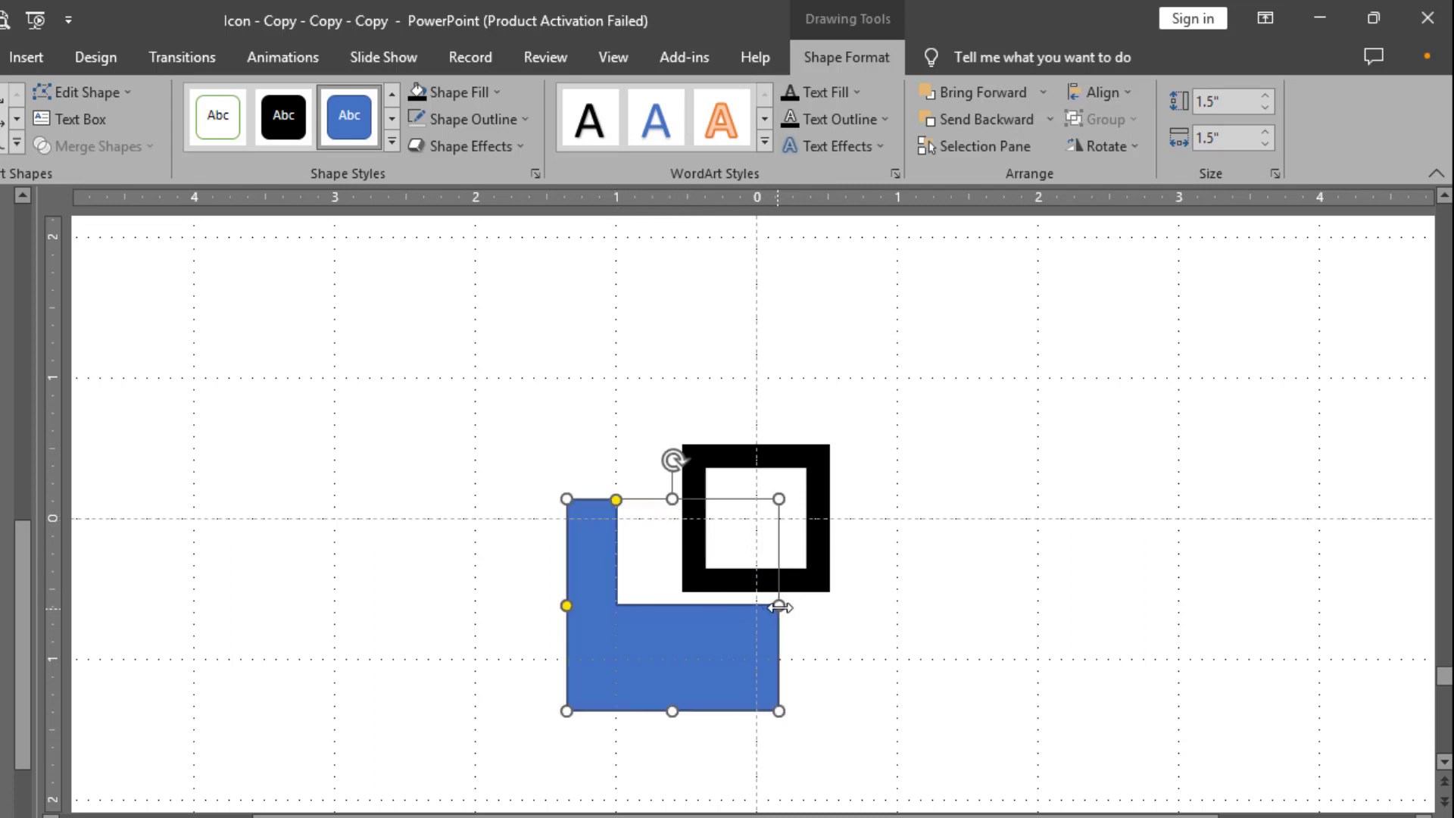
{"action": "left_click_drag", "start_coordinate": [567, 606], "coordinate": [653, 626]}
- Scale the L-shape down to about 1.32 by 1.32 inches and place it diagonally below and left of the frame
{"action": "scroll", "coordinate": [656, 629], "scroll_direction": "up", "scroll_amount": 5}
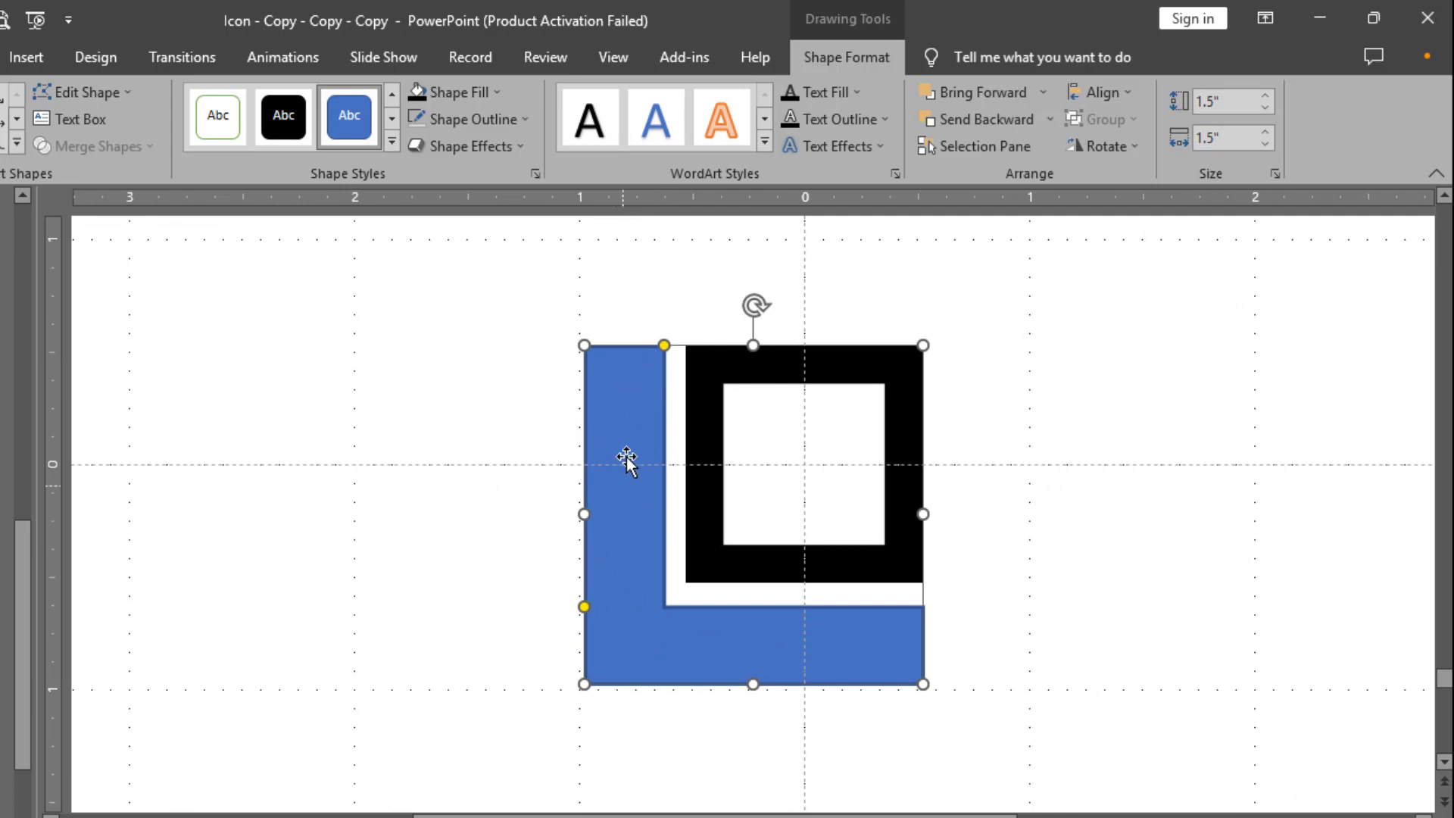
{"action": "left_click_drag", "start_coordinate": [923, 684], "coordinate": [841, 640]}
{"action": "left_click_drag", "start_coordinate": [750, 621], "coordinate": [684, 672]}
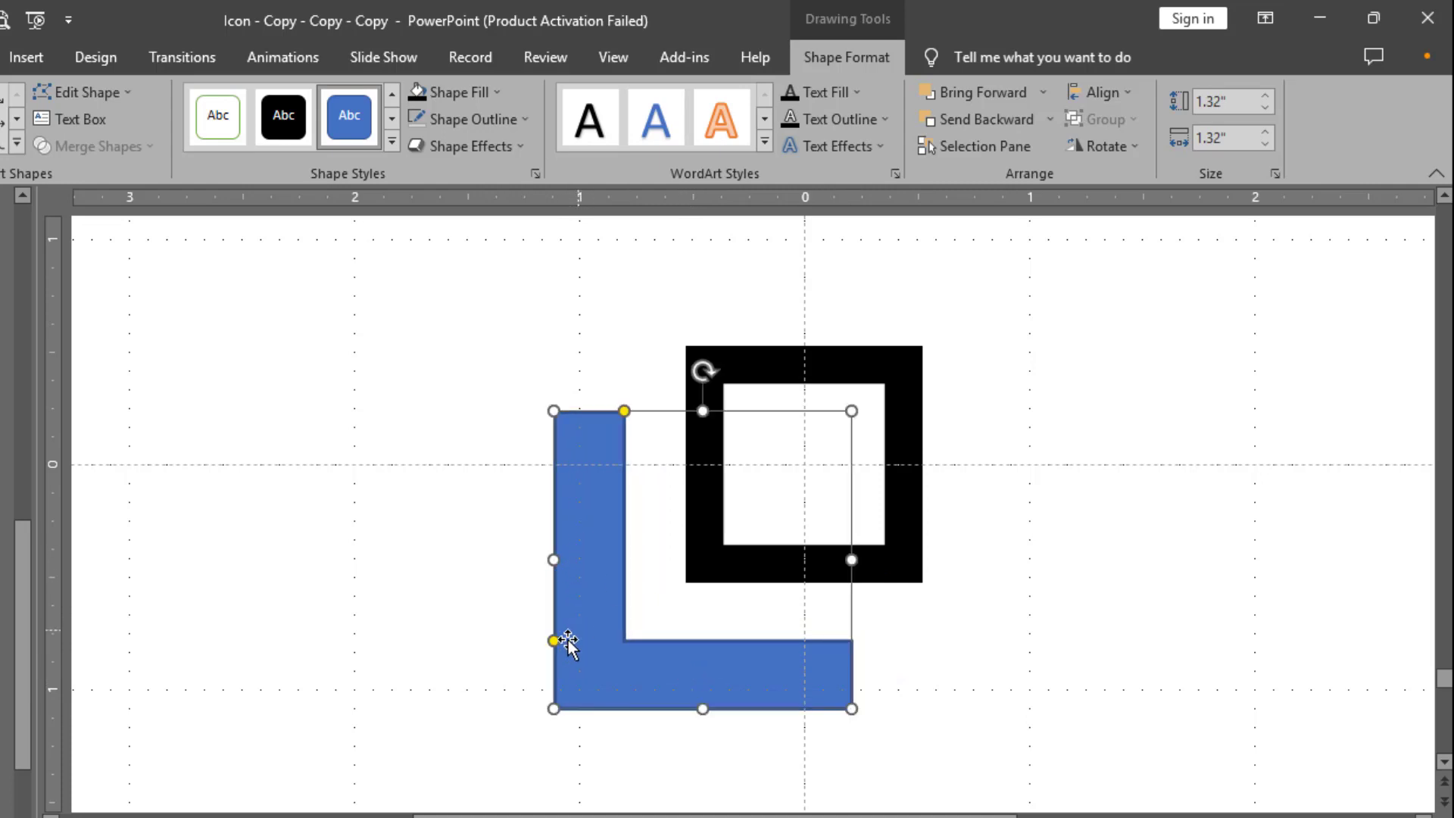
{"action": "left_click_drag", "start_coordinate": [552, 640], "coordinate": [559, 651]}
{"action": "key", "text": "ctrl+z"}
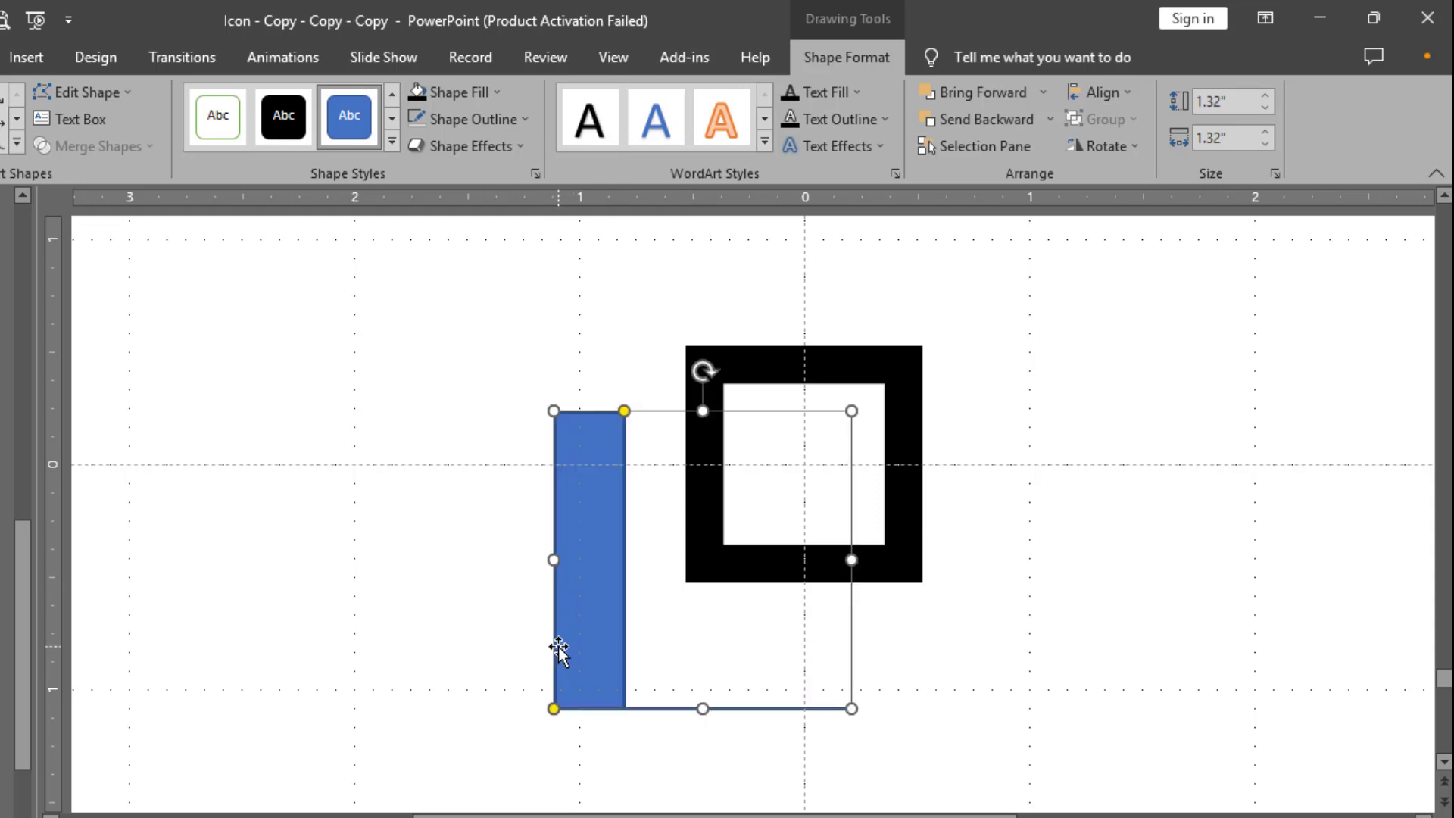
{"action": "key", "text": "ctrl+z"}
- Fine-tune the thickness of the L-shape's horizontal arm
{"action": "scroll", "coordinate": [606, 648], "scroll_direction": "down", "scroll_amount": 5}
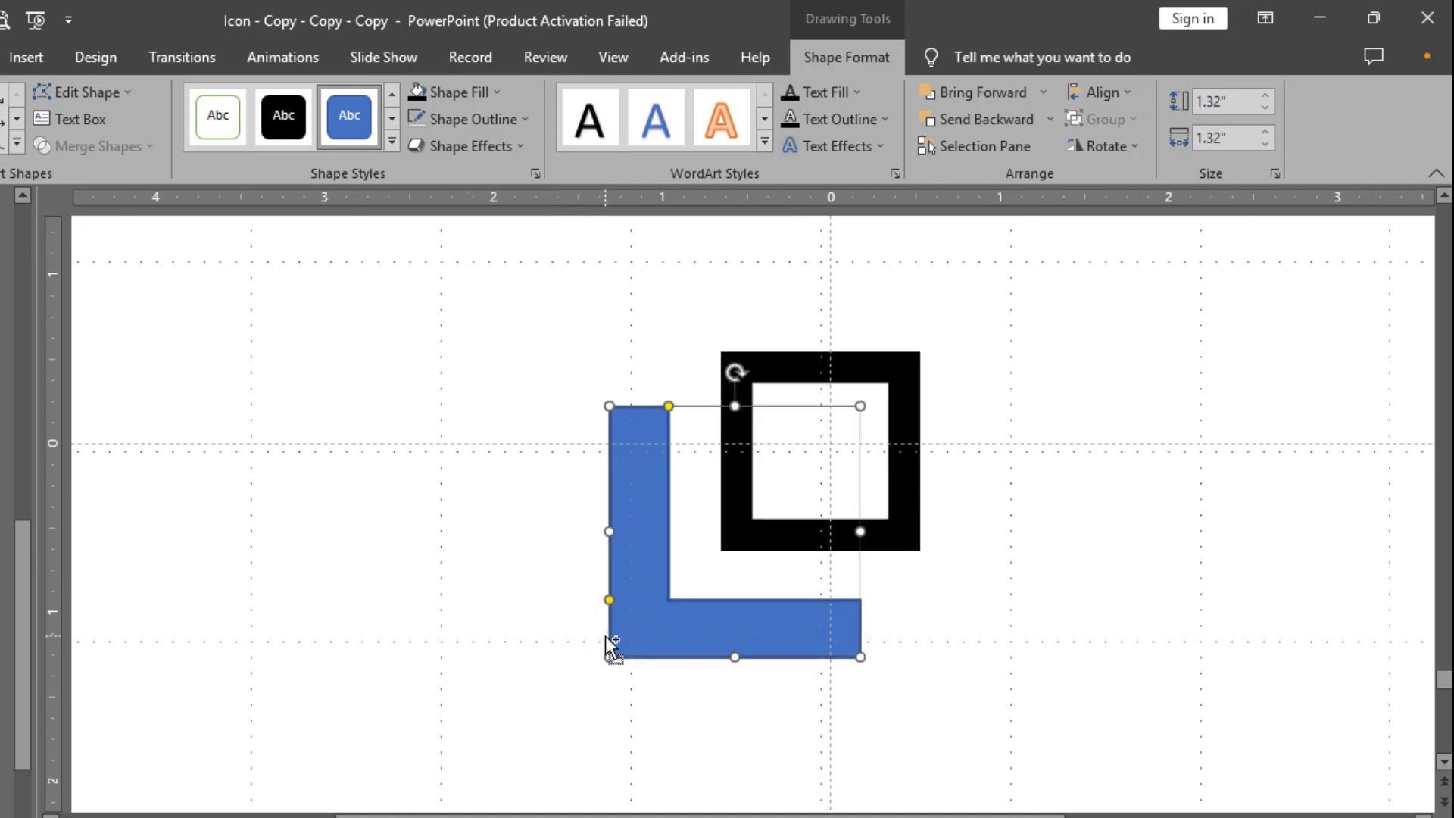
{"action": "left_click", "coordinate": [718, 598]}
{"action": "left_click", "coordinate": [685, 546]}
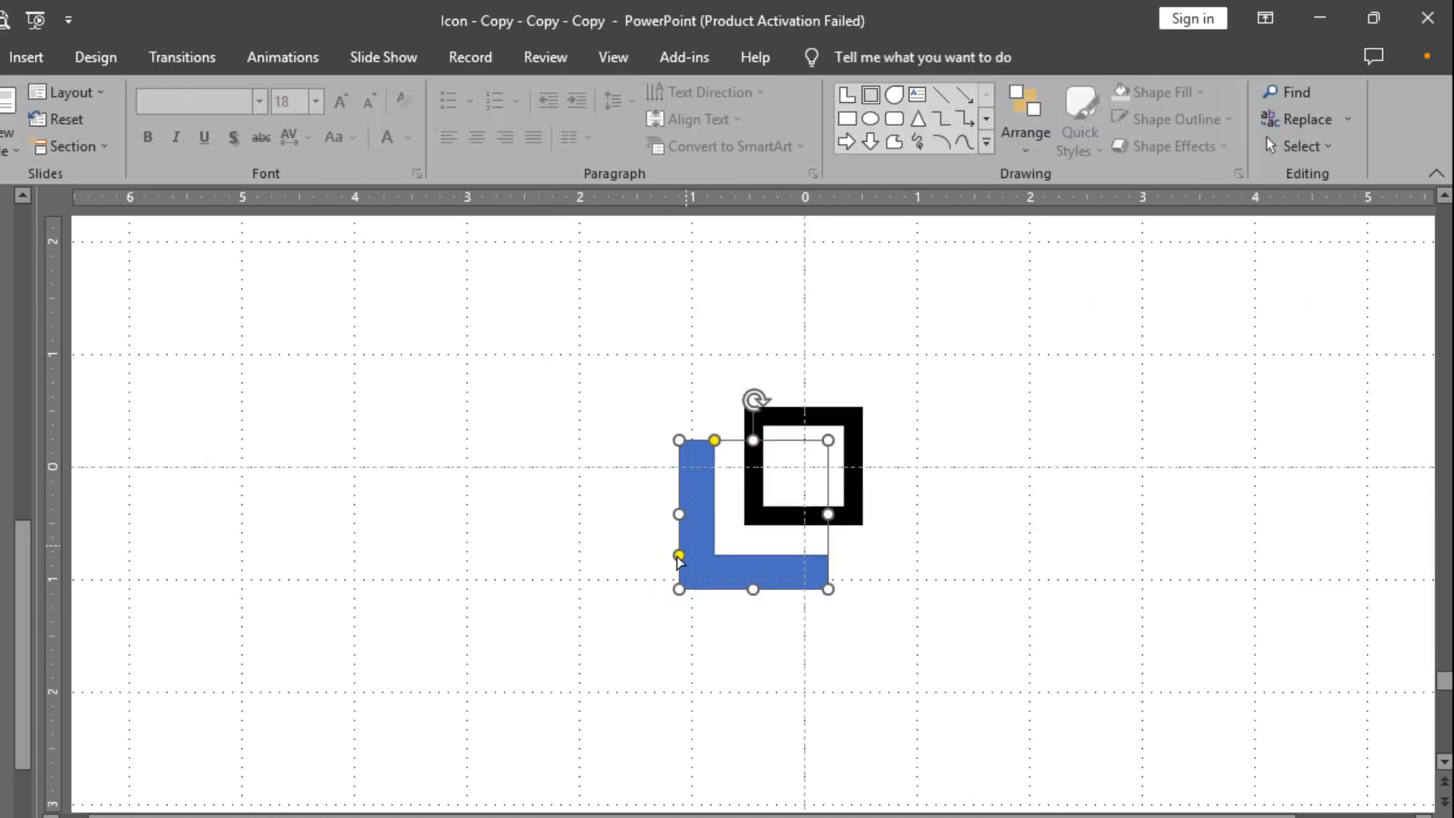
{"action": "left_click_drag", "start_coordinate": [680, 556], "coordinate": [712, 572]}
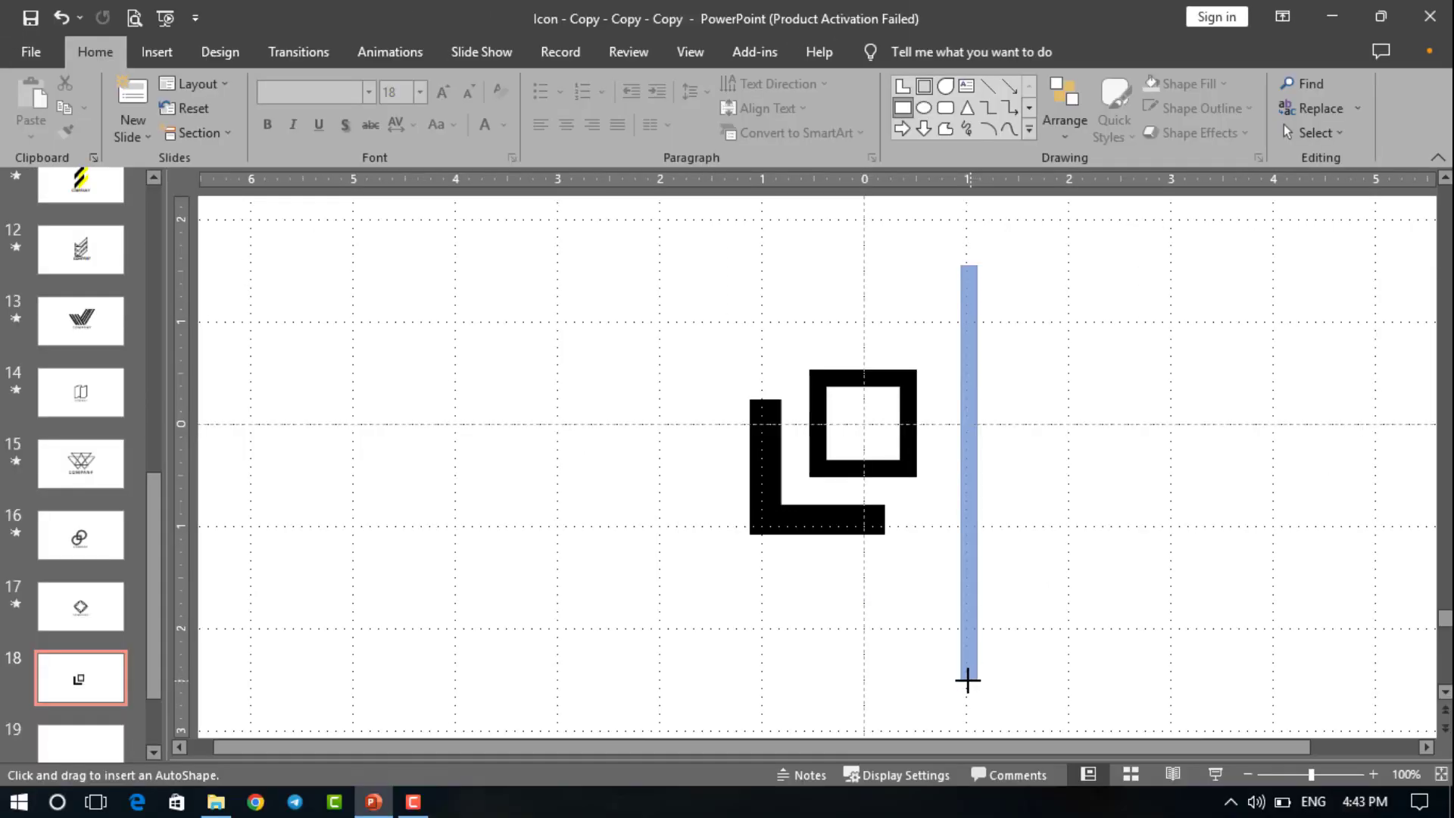
- Draw a thin rectangle about 4.06 by 0.08 inches and rotate it into a diagonal bar through the corners of both shapes
{"action": "left_click_drag", "start_coordinate": [968, 680], "coordinate": [967, 680]}
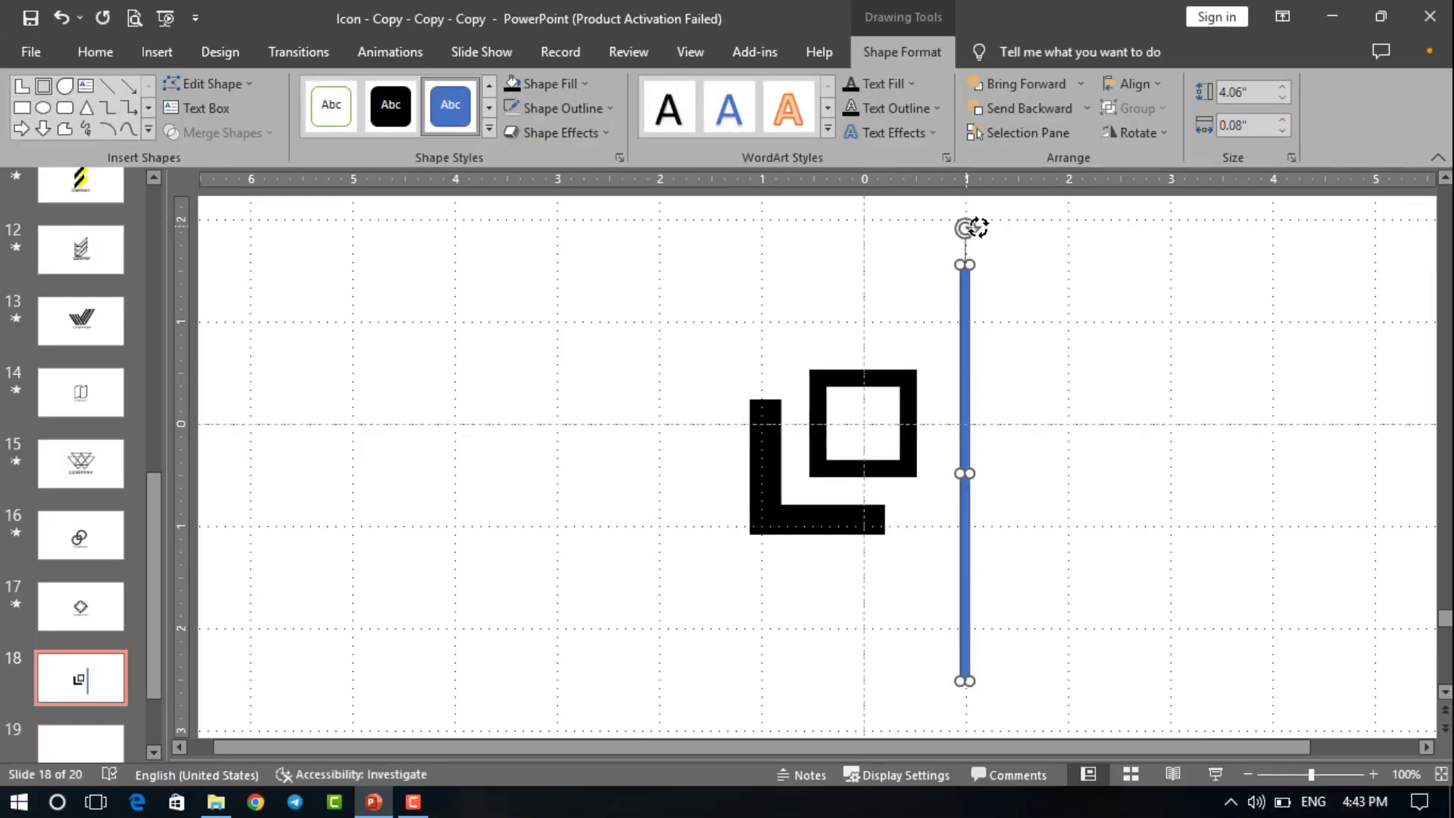
{"action": "left_click_drag", "start_coordinate": [976, 227], "coordinate": [909, 381]}
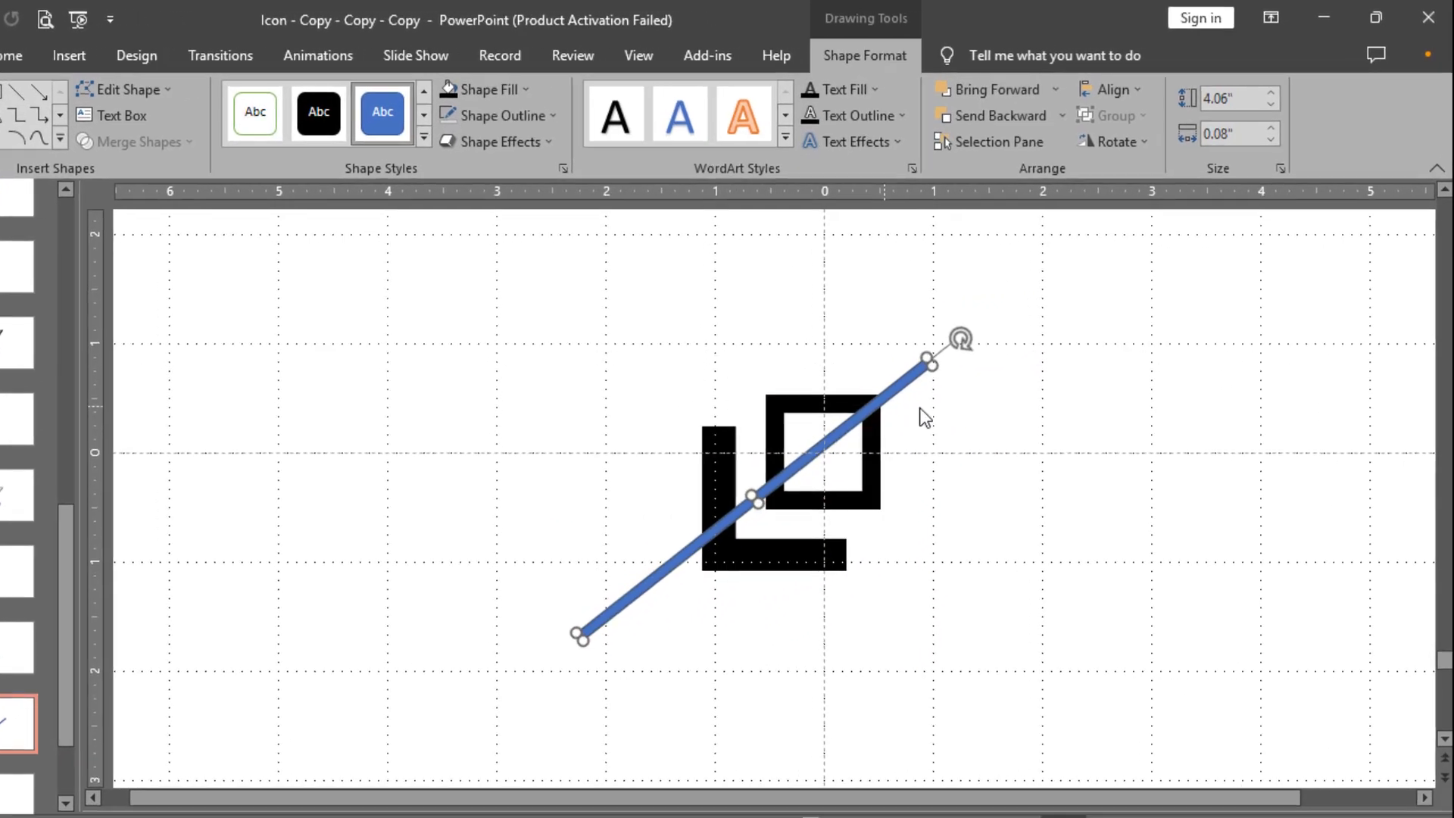
{"action": "scroll", "coordinate": [922, 418], "scroll_direction": "up", "scroll_amount": 4}
{"action": "left_click_drag", "start_coordinate": [1066, 270], "coordinate": [1023, 260]}
{"action": "left_click_drag", "start_coordinate": [951, 334], "coordinate": [958, 344]}
{"action": "left_click_drag", "start_coordinate": [1039, 273], "coordinate": [1031, 271]}
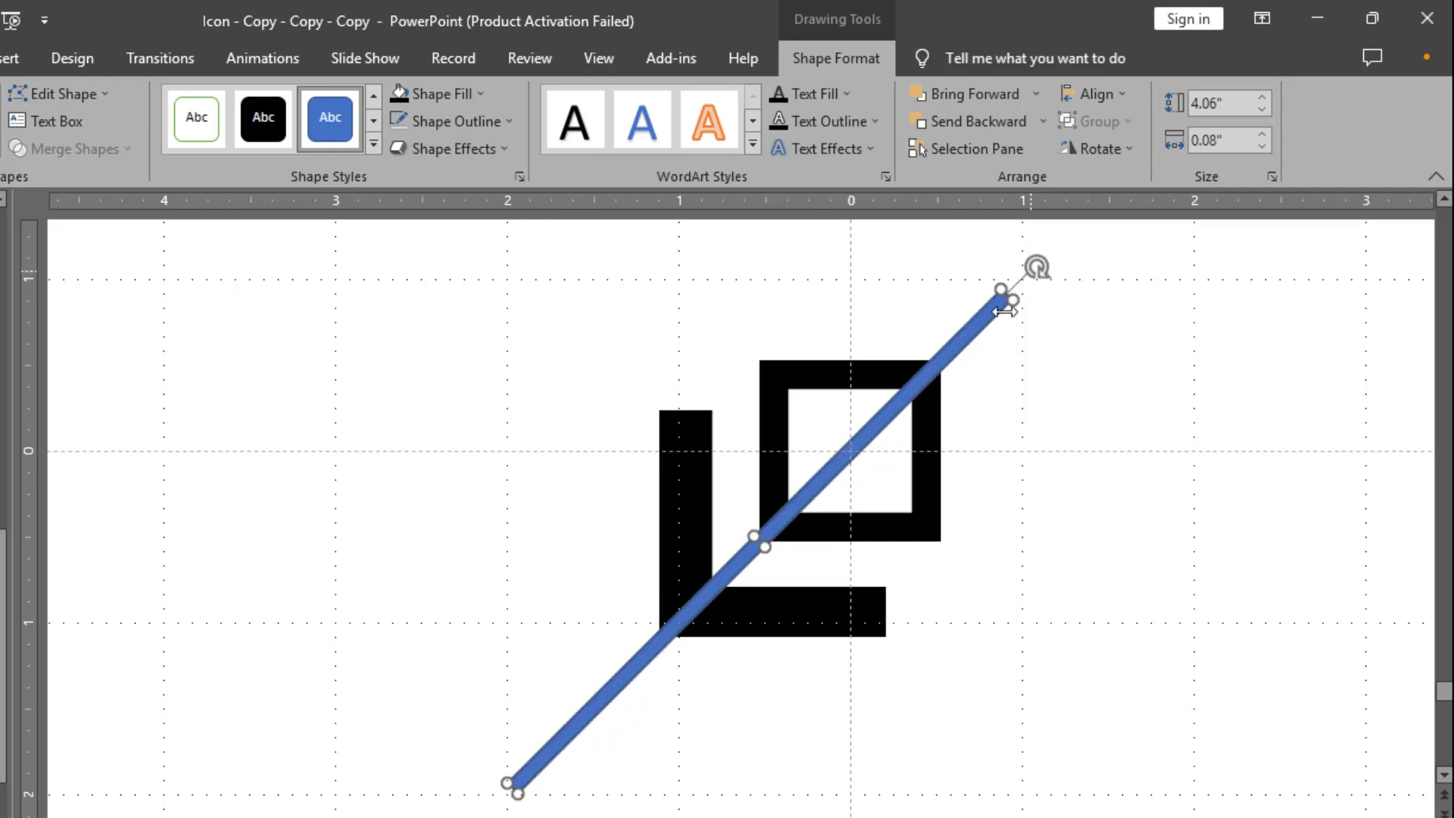
- Nudge the L-shape slightly to the right so its corner lines up with the diagonal bar
{"action": "left_click", "coordinate": [757, 614]}
{"action": "key", "text": "ctrl+Right"}
{"action": "key", "text": "ctrl+Right"}
{"action": "key", "text": "ctrl+Right"}
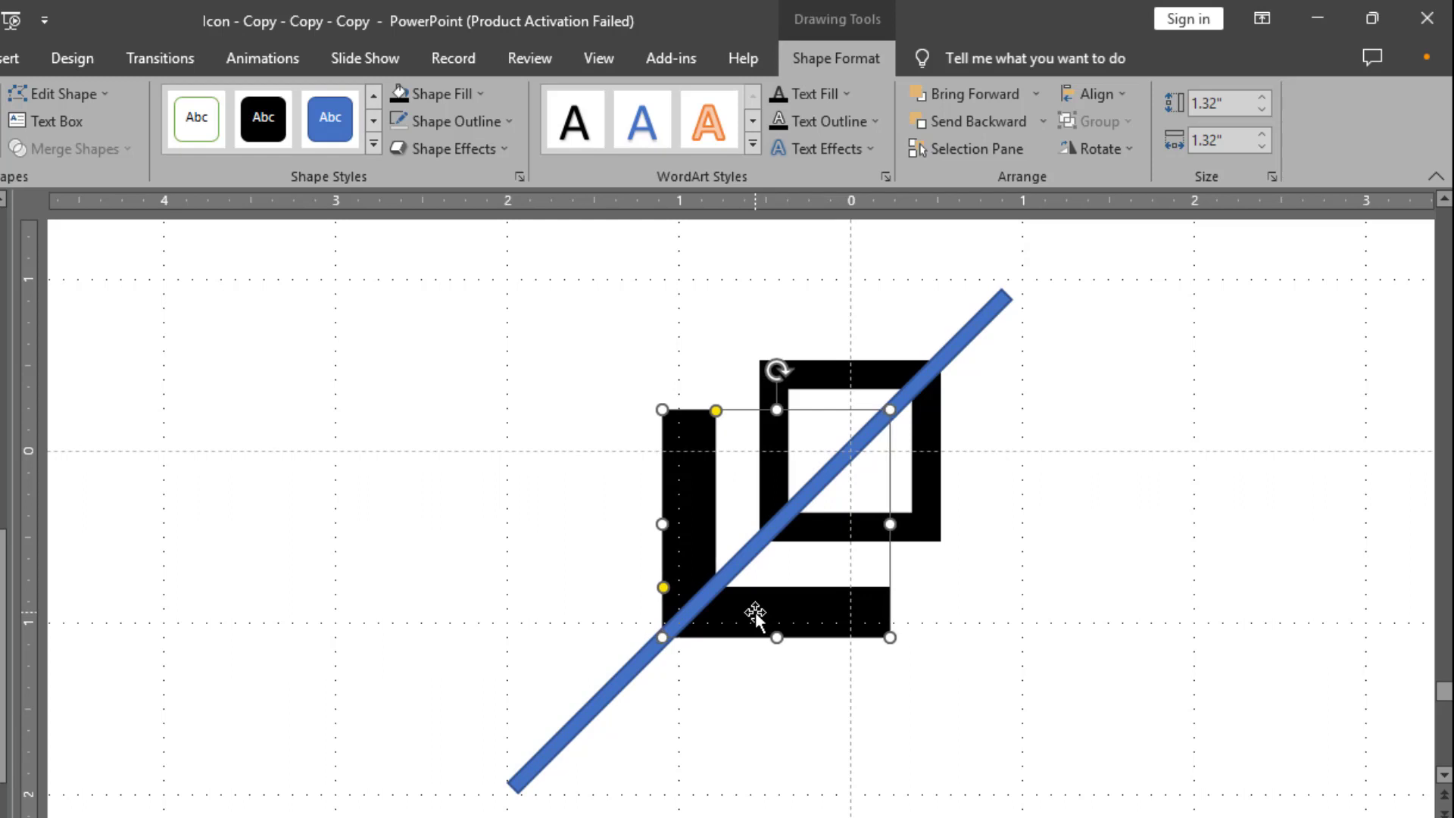
{"action": "left_click", "coordinate": [759, 659]}
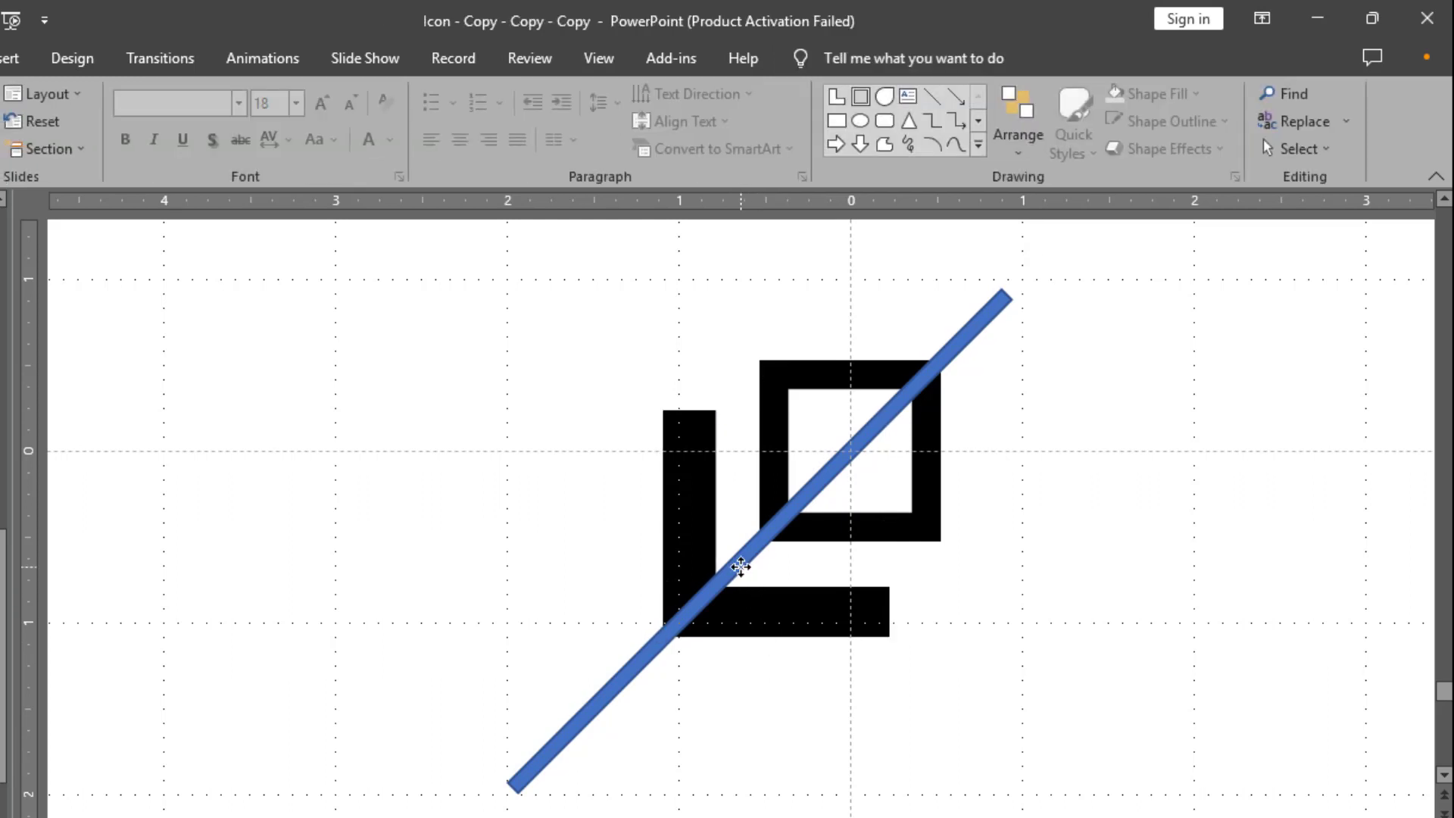
- Remove the L-shape's fill and give it a black outline
{"action": "left_click", "coordinate": [740, 566]}
{"action": "left_click", "coordinate": [757, 619]}
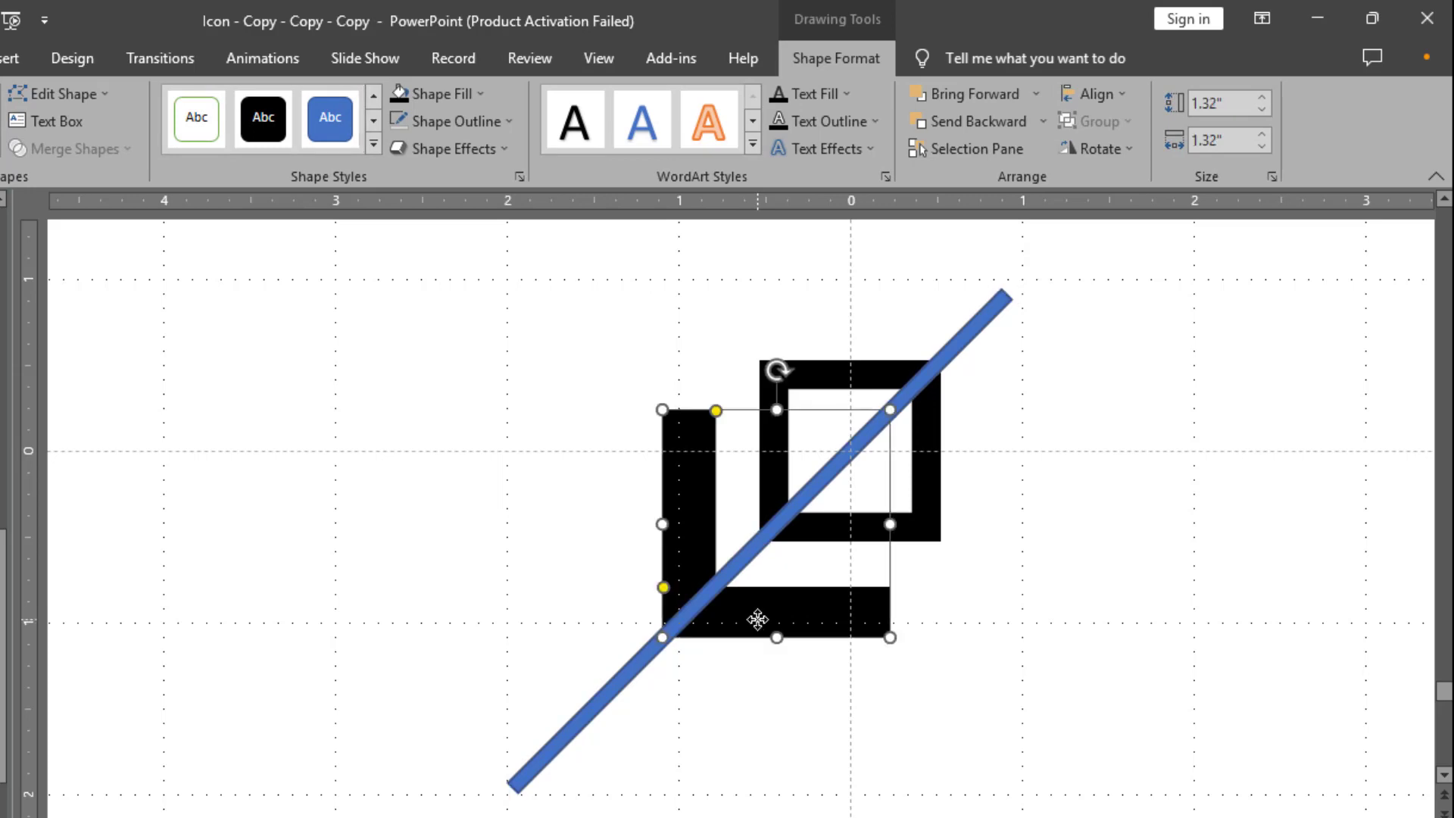
{"action": "scroll", "coordinate": [757, 620], "scroll_direction": "down", "scroll_amount": 4}
{"action": "scroll", "coordinate": [761, 607], "scroll_direction": "up", "scroll_amount": 2}
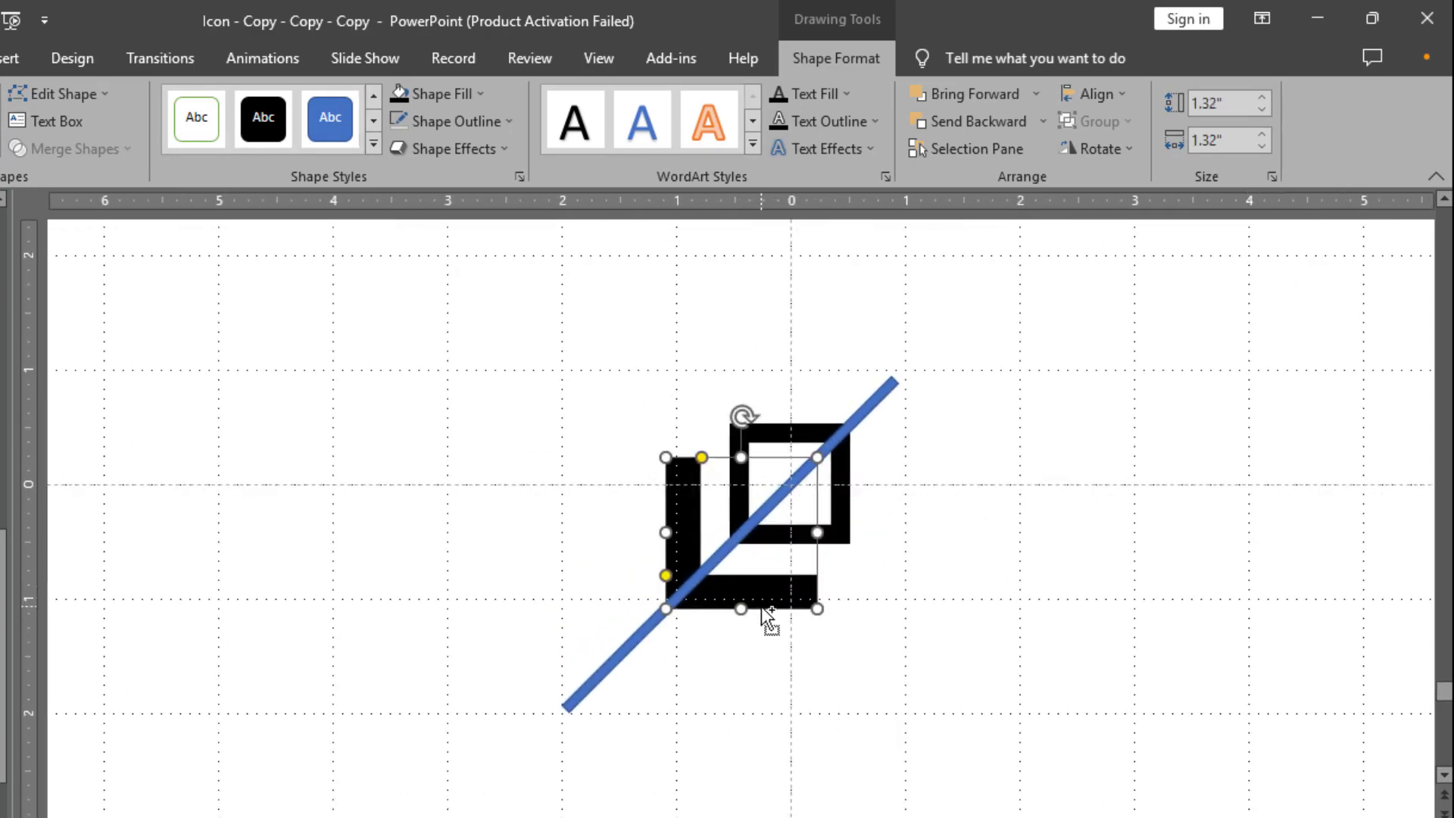
{"action": "scroll", "coordinate": [764, 606], "scroll_direction": "up", "scroll_amount": 2}
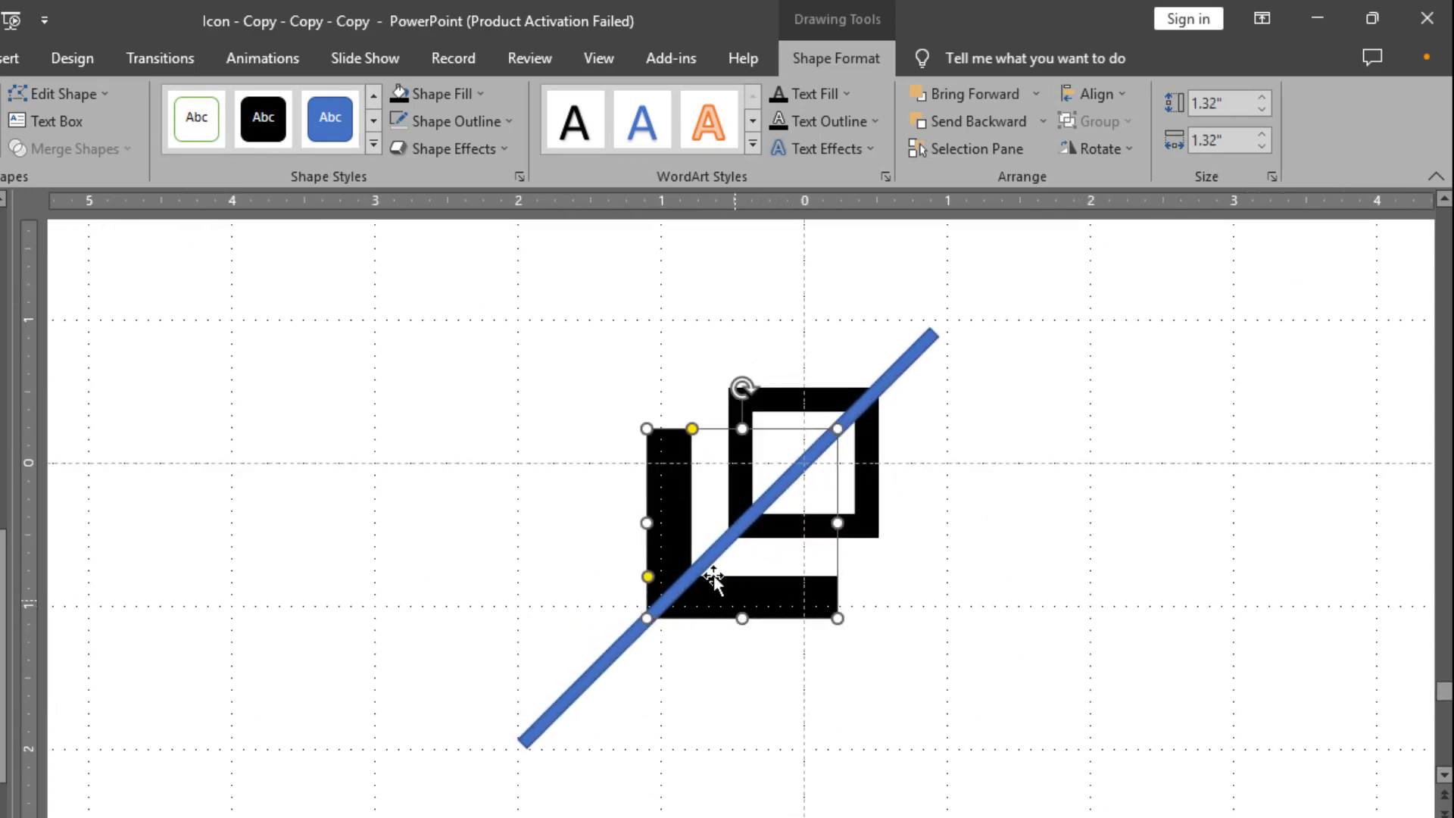
{"action": "left_click", "coordinate": [482, 94]}
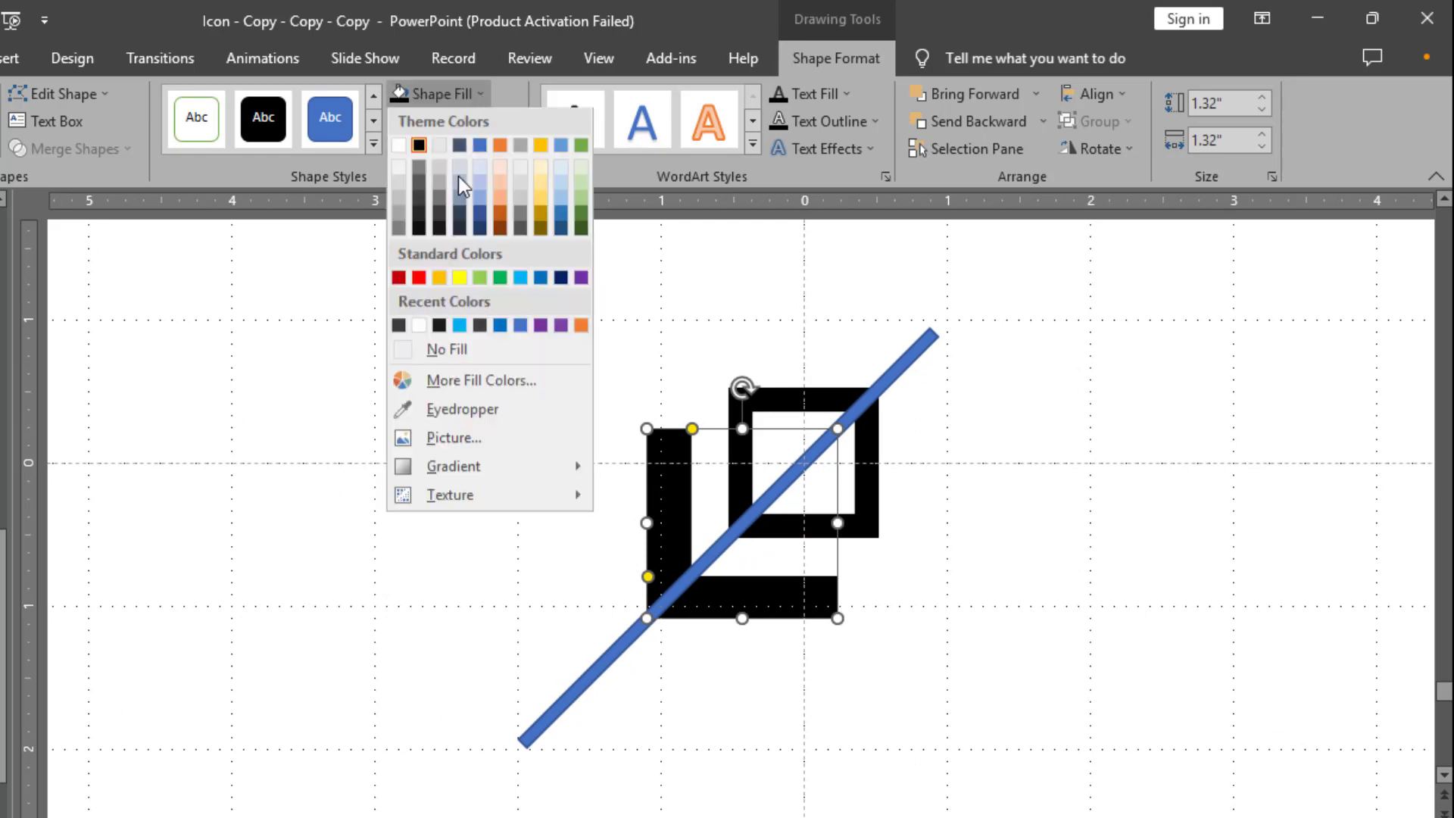
{"action": "left_click", "coordinate": [464, 353]}
{"action": "left_click", "coordinate": [506, 122]}
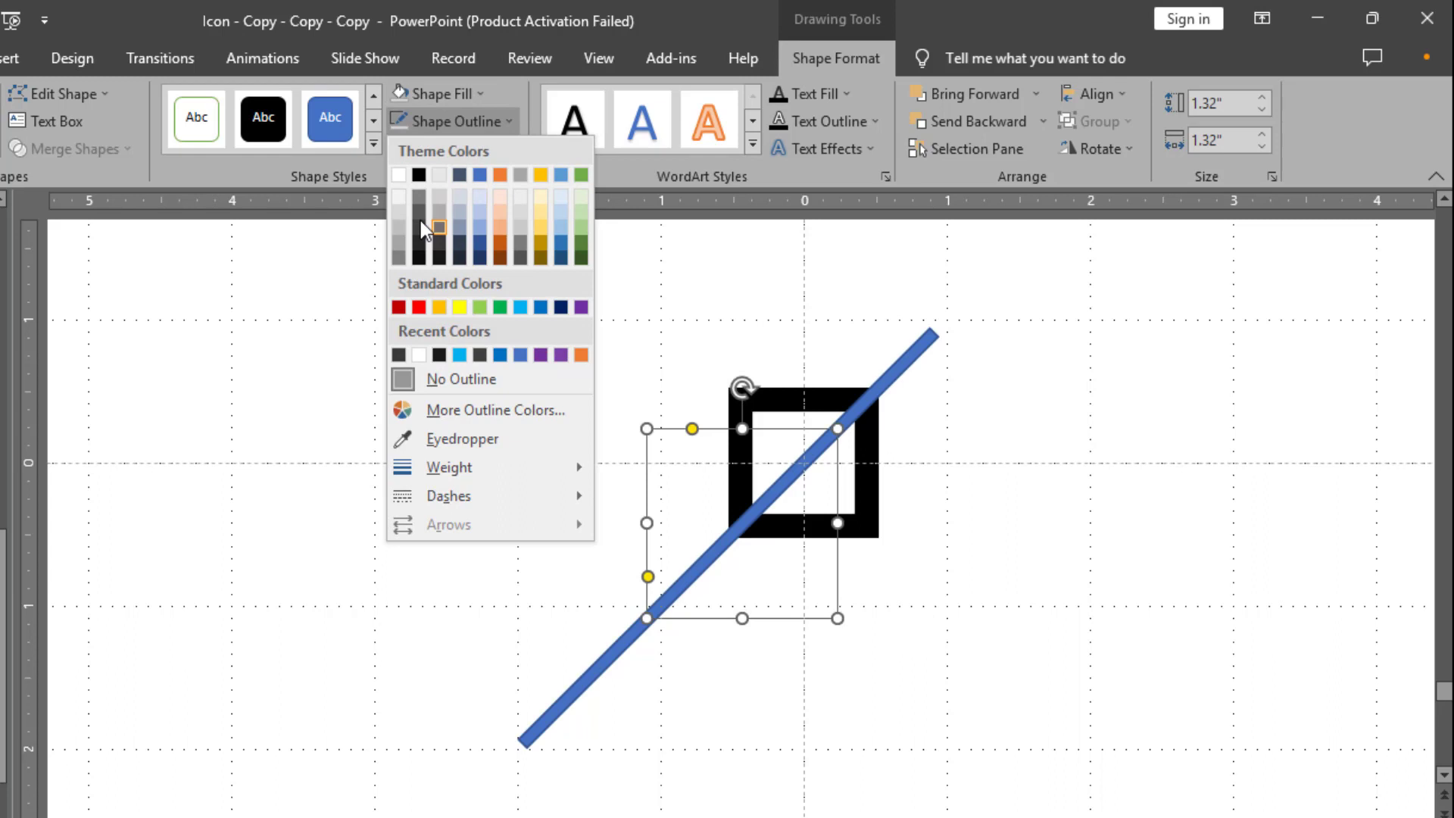
{"action": "left_click", "coordinate": [420, 172]}
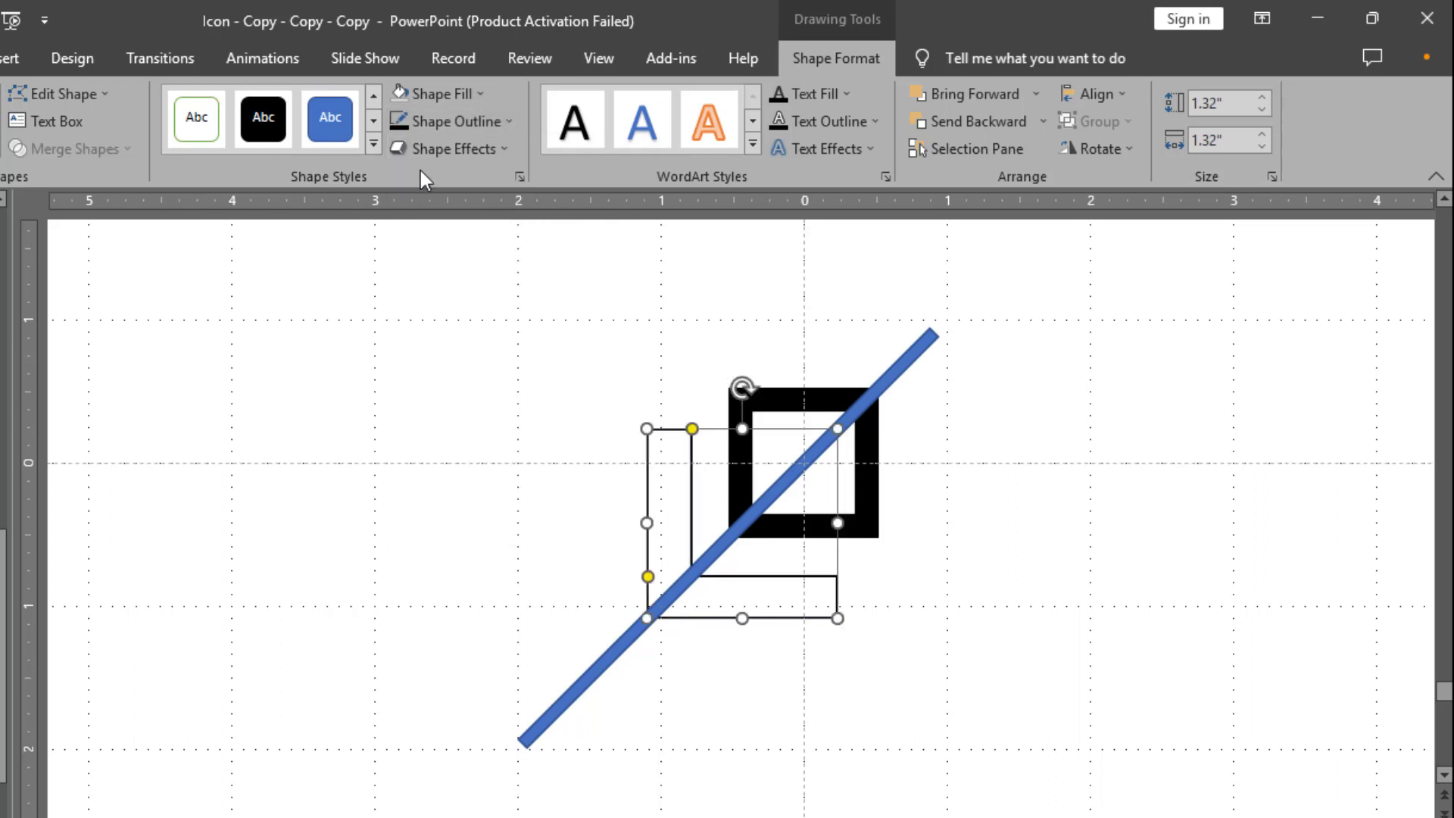
- Set the L-shape's outline weight to 6 pt
{"action": "left_click", "coordinate": [511, 122]}
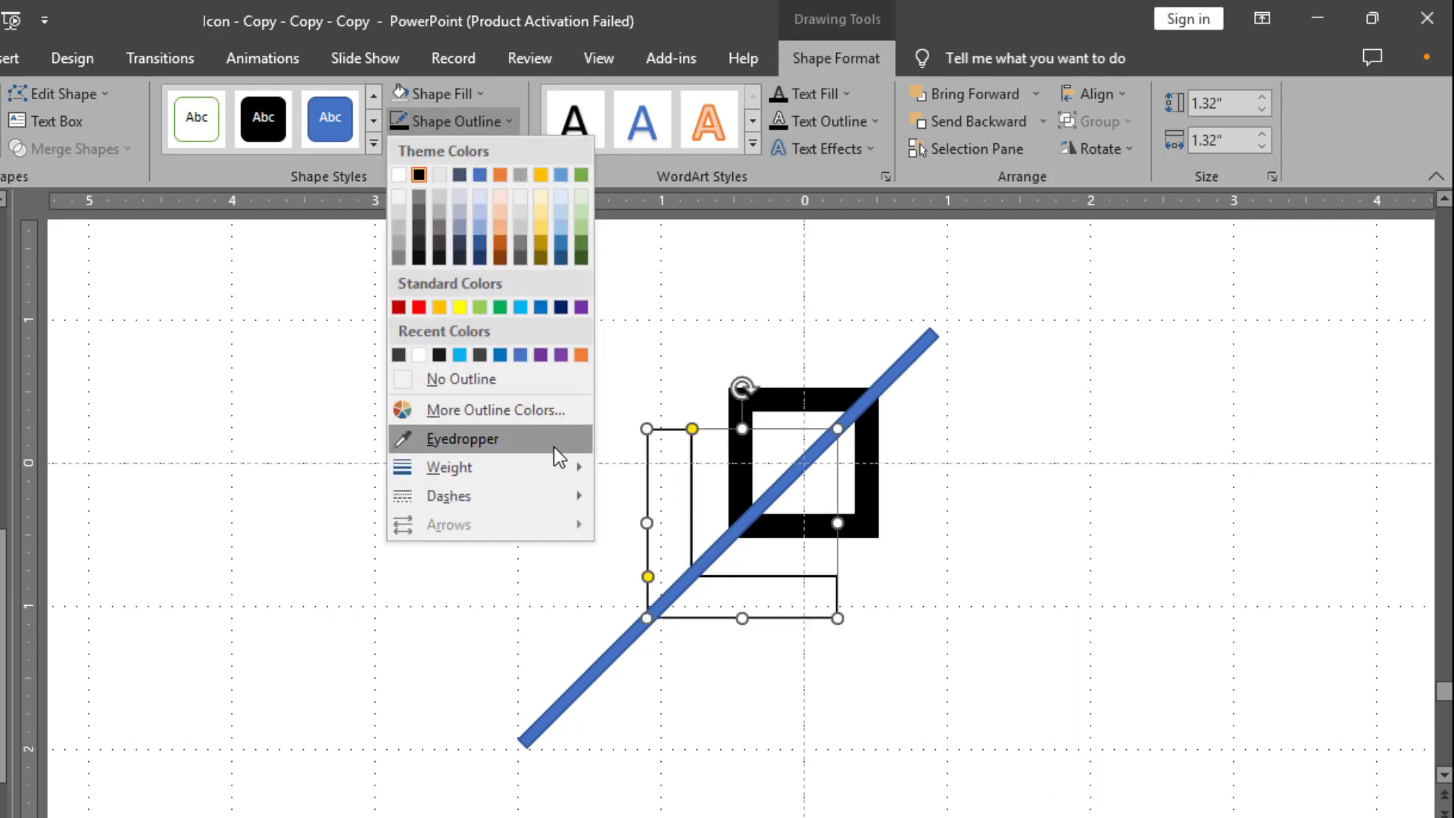
{"action": "mouse_move", "coordinate": [565, 472]}
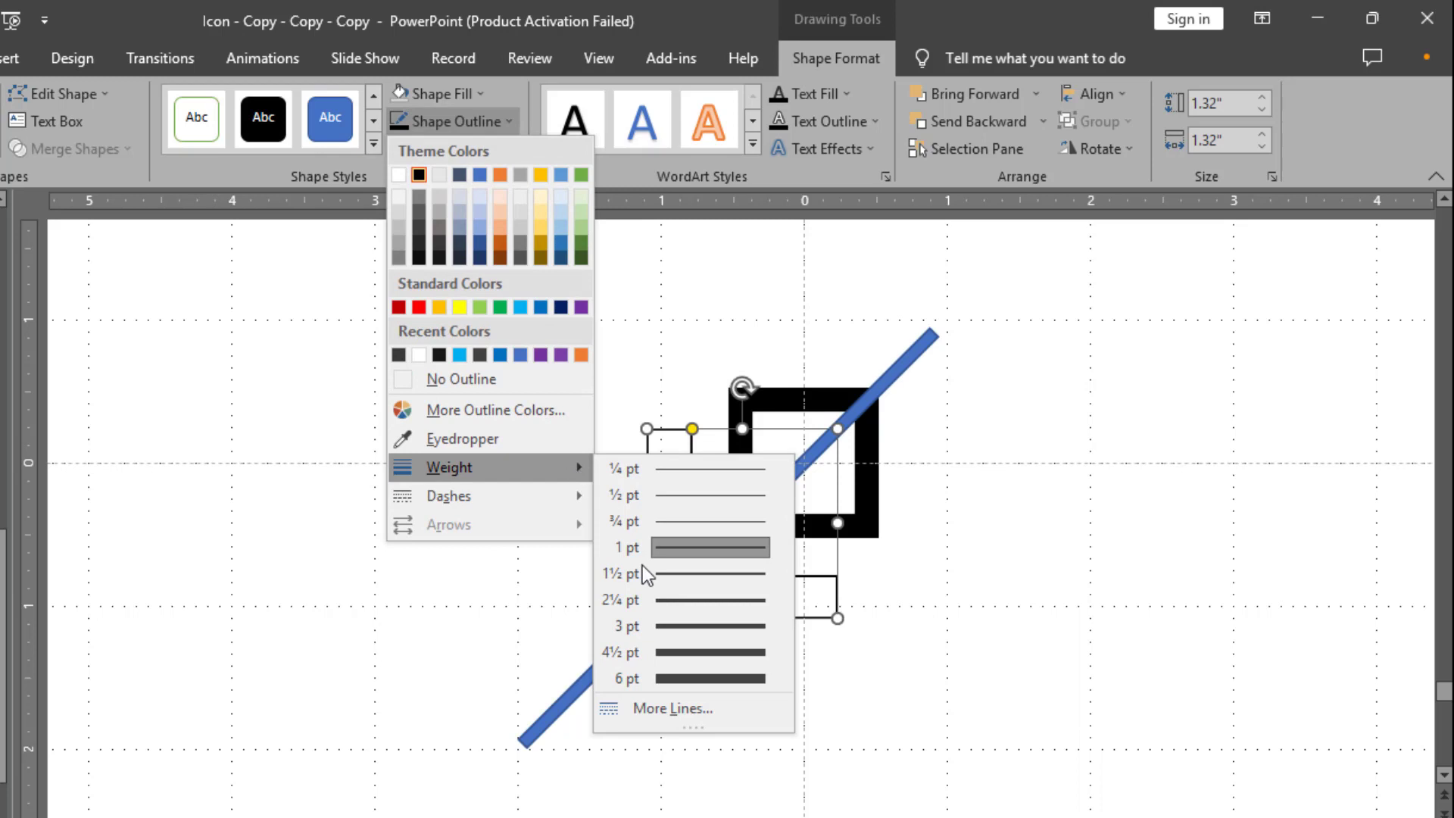
{"action": "left_click", "coordinate": [679, 673]}
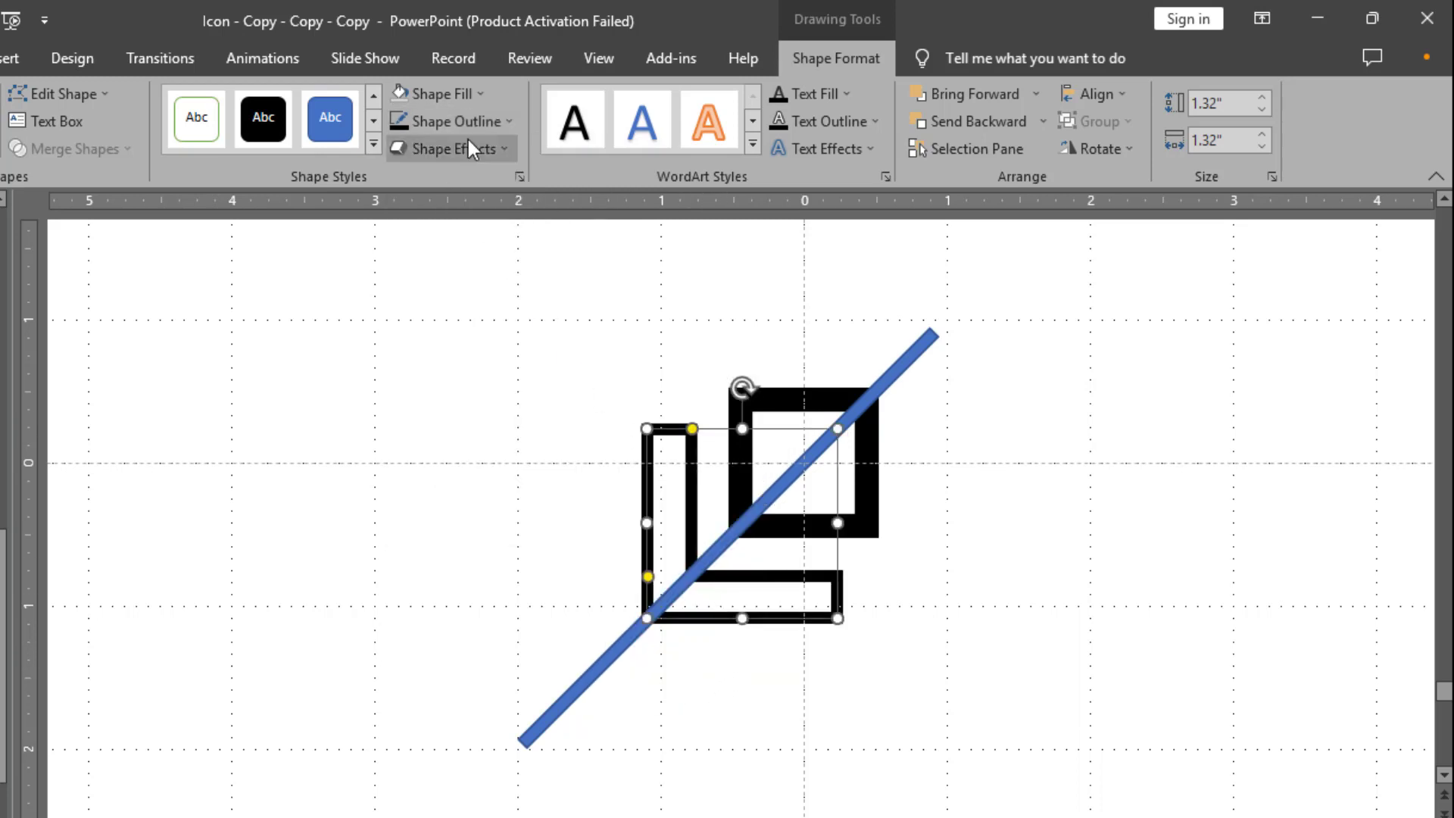
- Increase the L-shape's outline width to 10 pt with the detailed line settings
{"action": "left_click", "coordinate": [506, 118]}
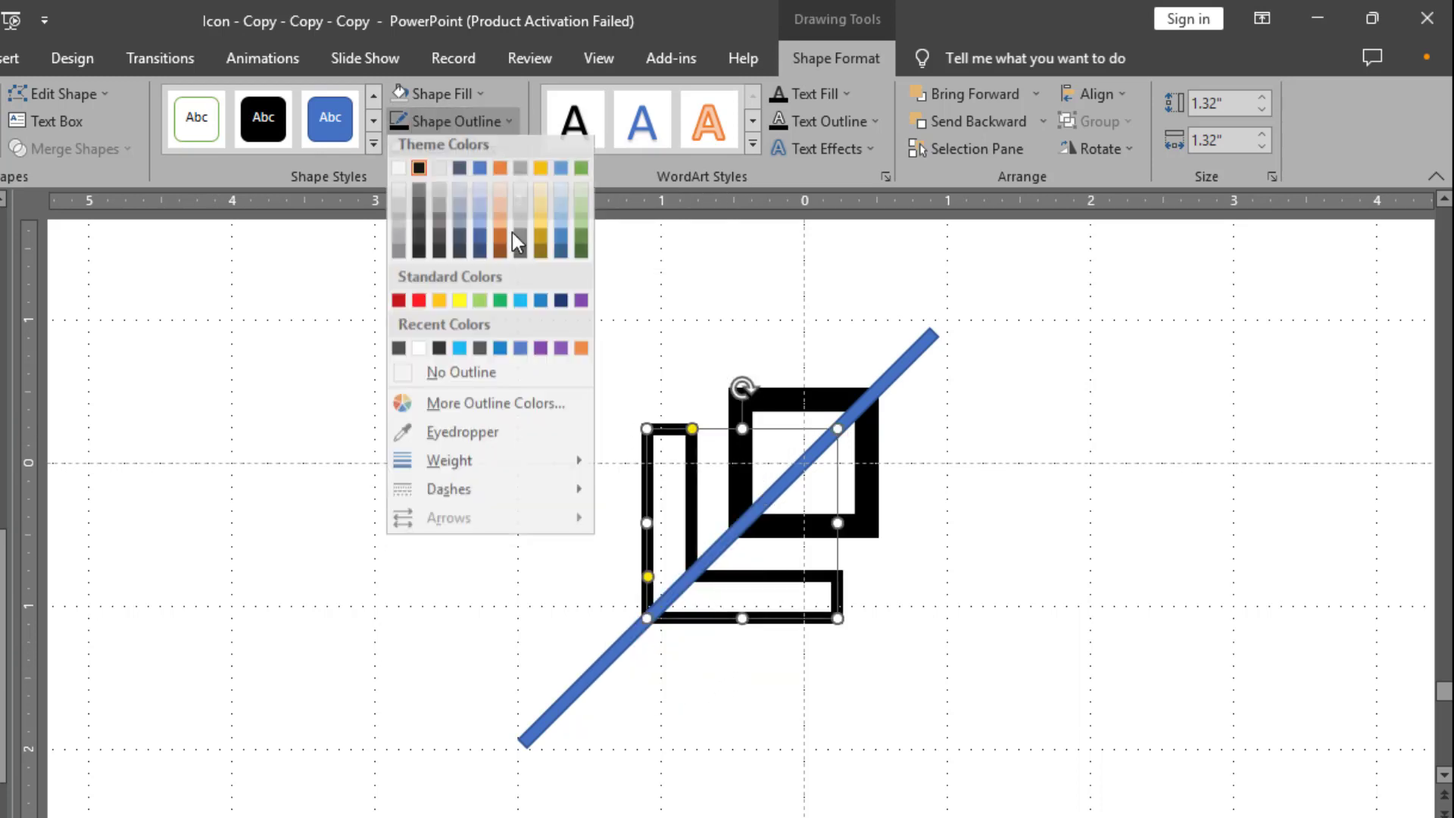
{"action": "mouse_move", "coordinate": [534, 467]}
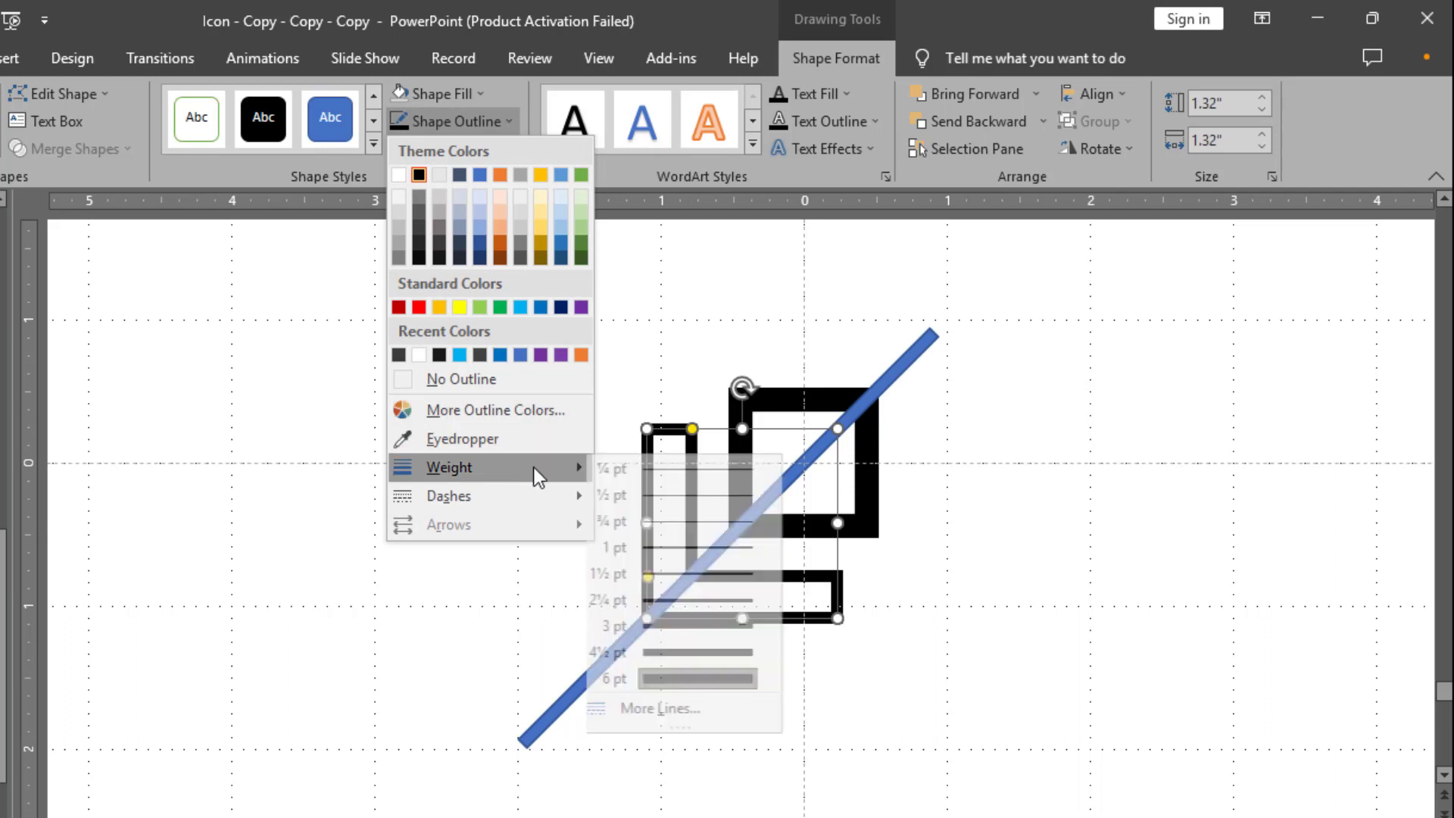
{"action": "left_click", "coordinate": [664, 712]}
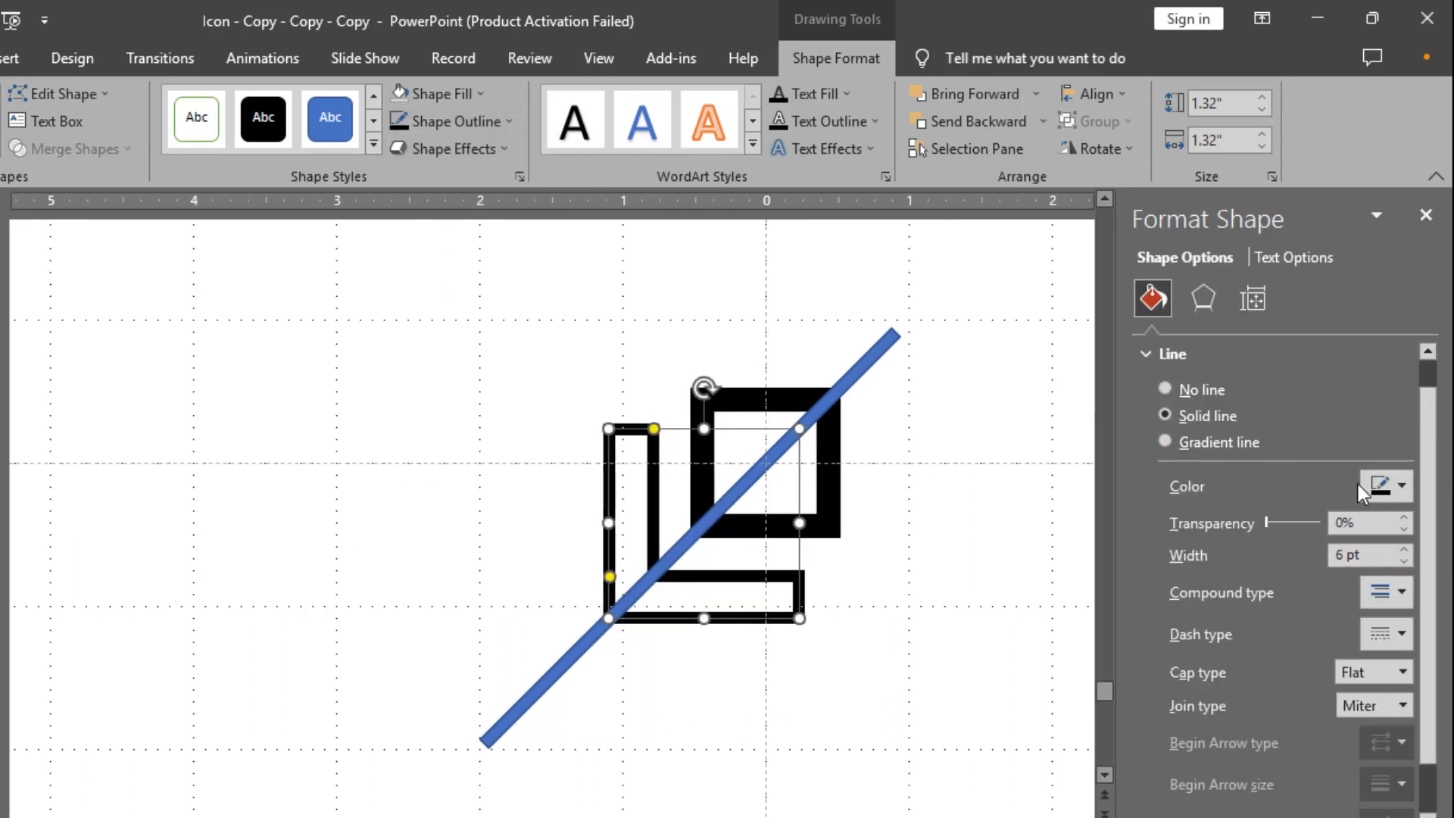
{"action": "triple_click", "coordinate": [1402, 548]}
{"action": "double_click", "coordinate": [1403, 548]}
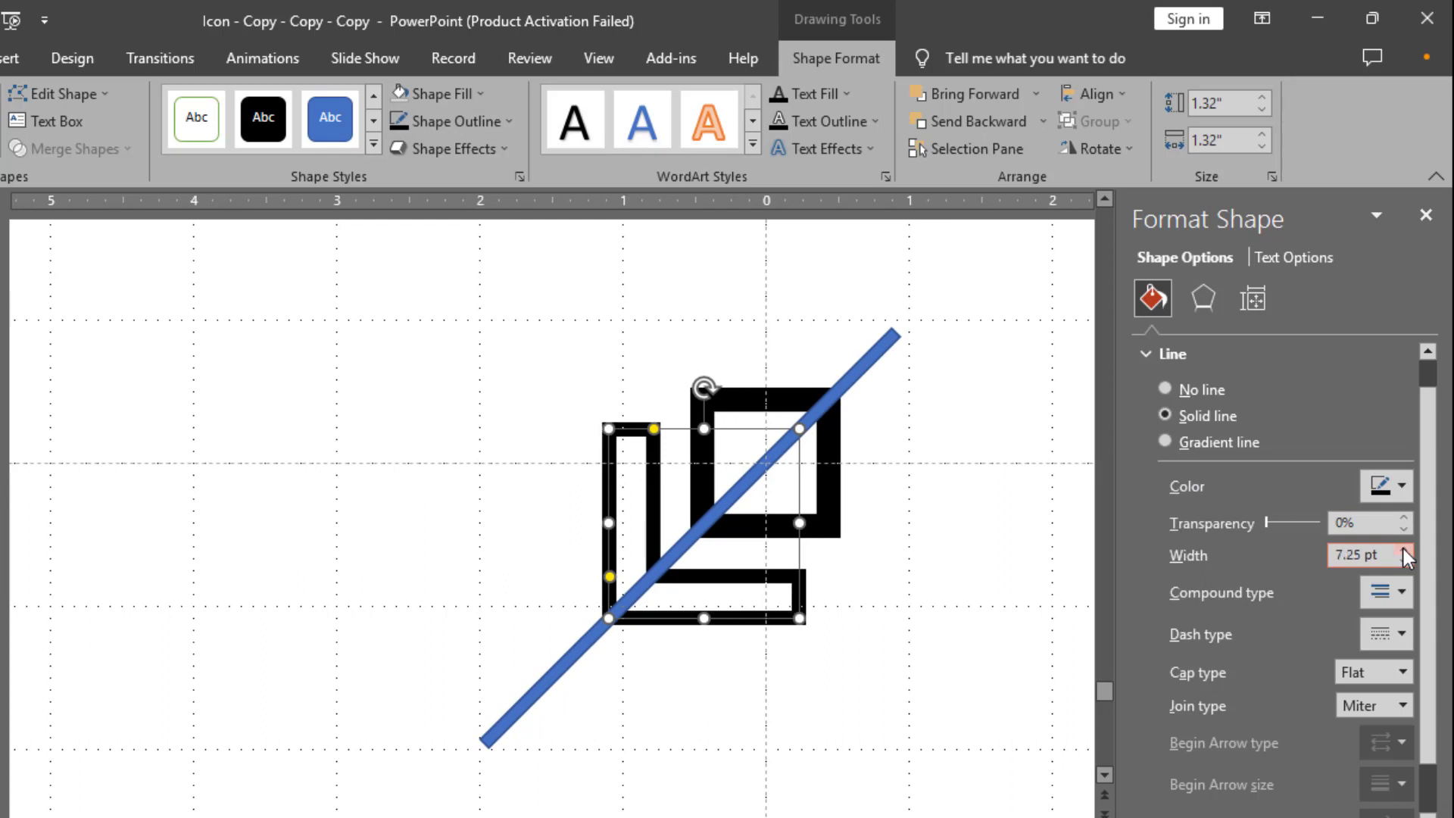
{"action": "triple_click", "coordinate": [1402, 549]}
{"action": "double_click", "coordinate": [1403, 548]}
{"action": "left_click", "coordinate": [1403, 548]}
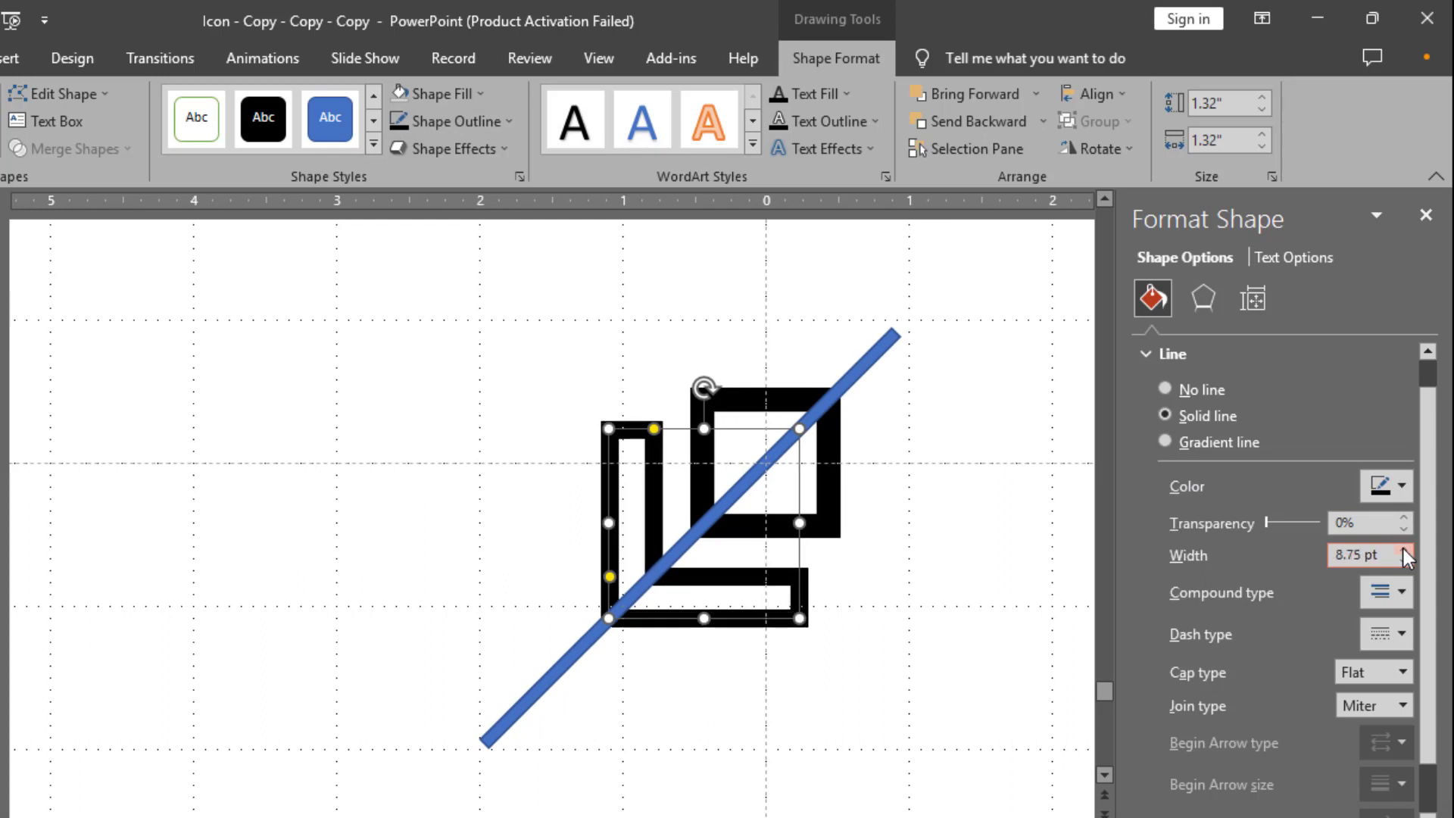
{"action": "left_click", "coordinate": [1402, 548]}
{"action": "double_click", "coordinate": [1401, 549]}
{"action": "left_click", "coordinate": [1401, 549]}
{"action": "left_click", "coordinate": [1401, 549]}
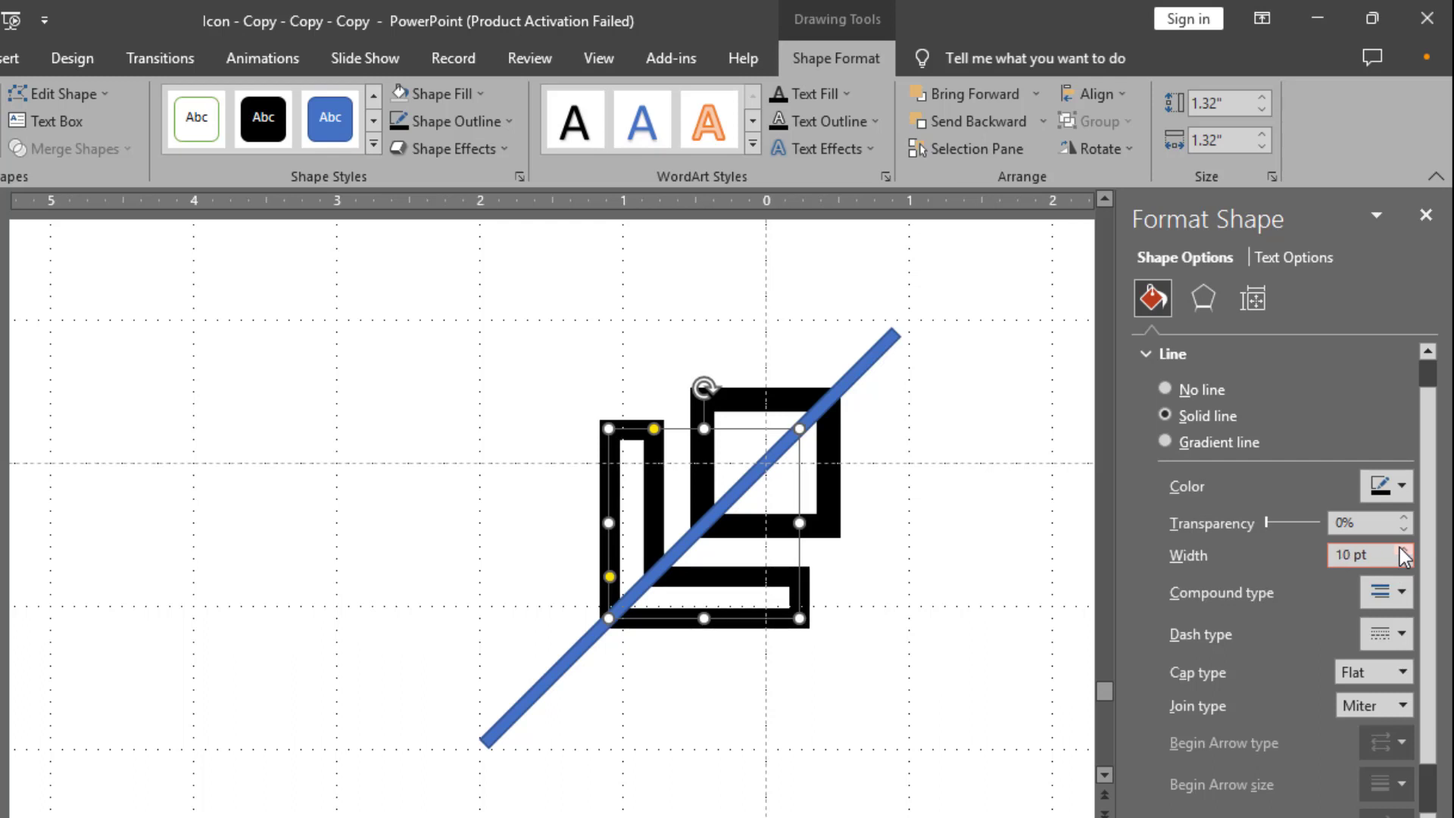
{"action": "left_click", "coordinate": [1015, 530]}
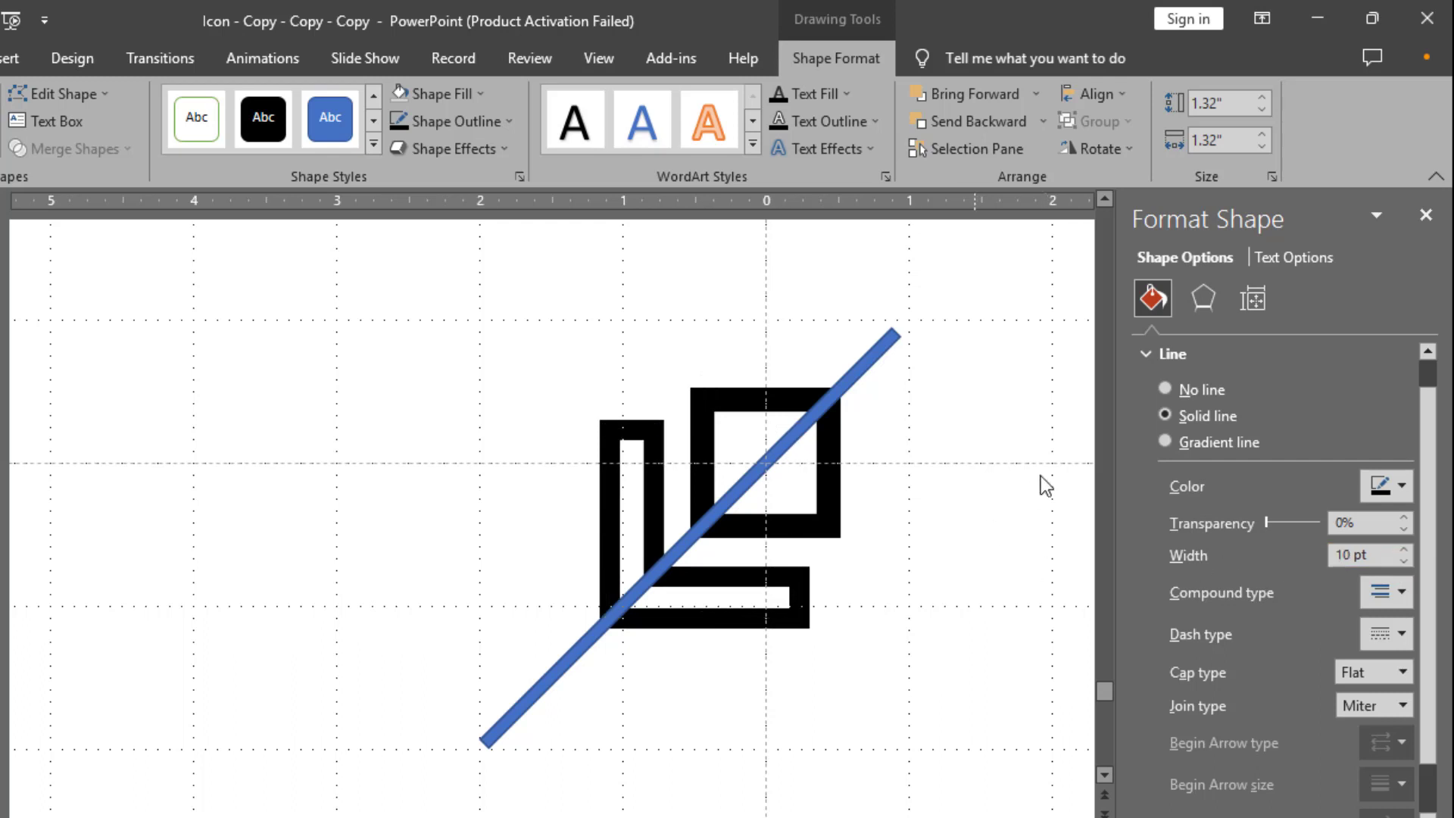
{"action": "left_click", "coordinate": [1426, 215]}
- Fragment the square frame, the diagonal bar and the L-shape into separate pieces with Merge Shapes
{"action": "left_click", "coordinate": [836, 523]}
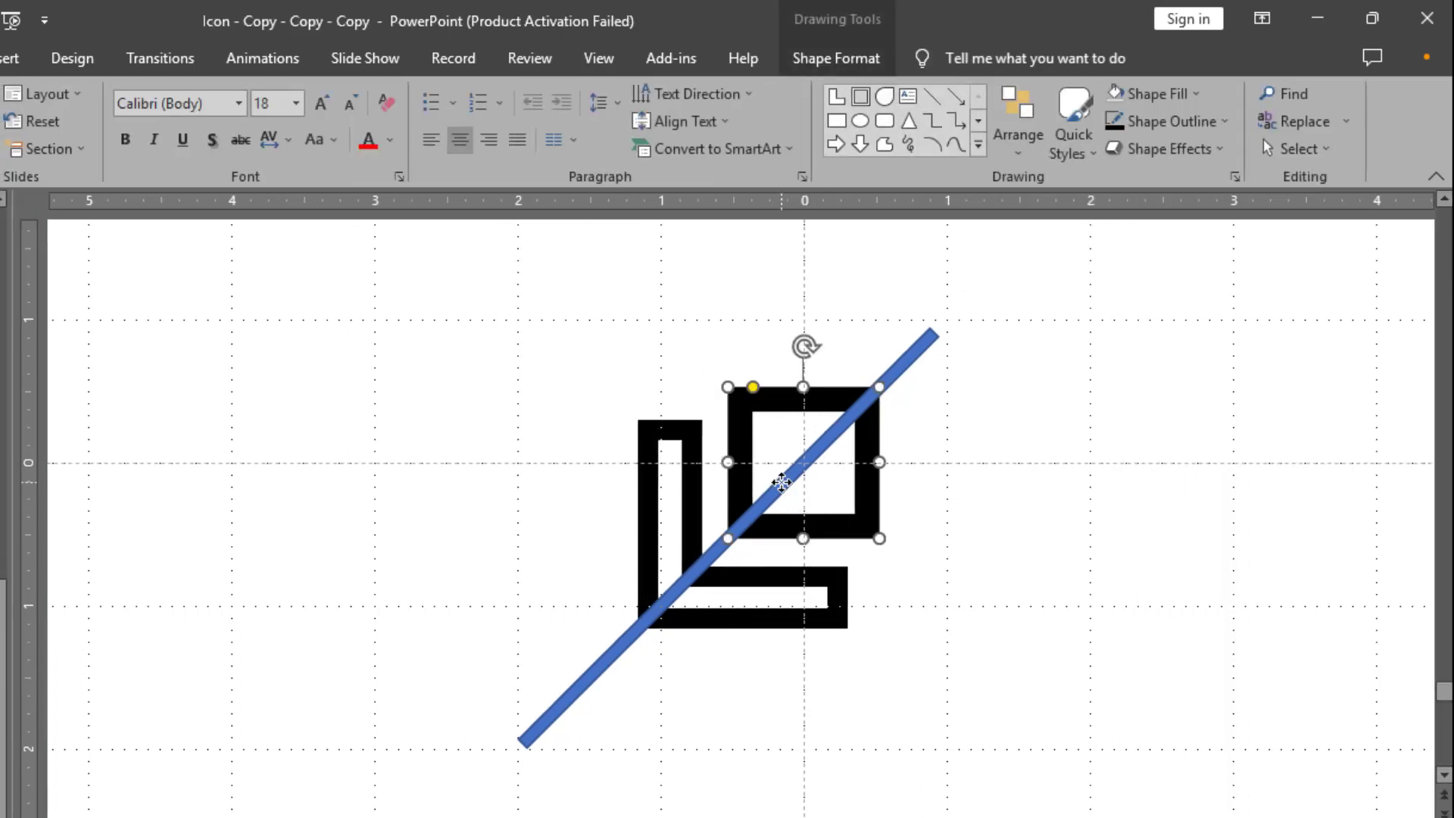
{"action": "left_click", "coordinate": [781, 483], "text": "shift"}
{"action": "left_click", "coordinate": [712, 594], "text": "shift"}
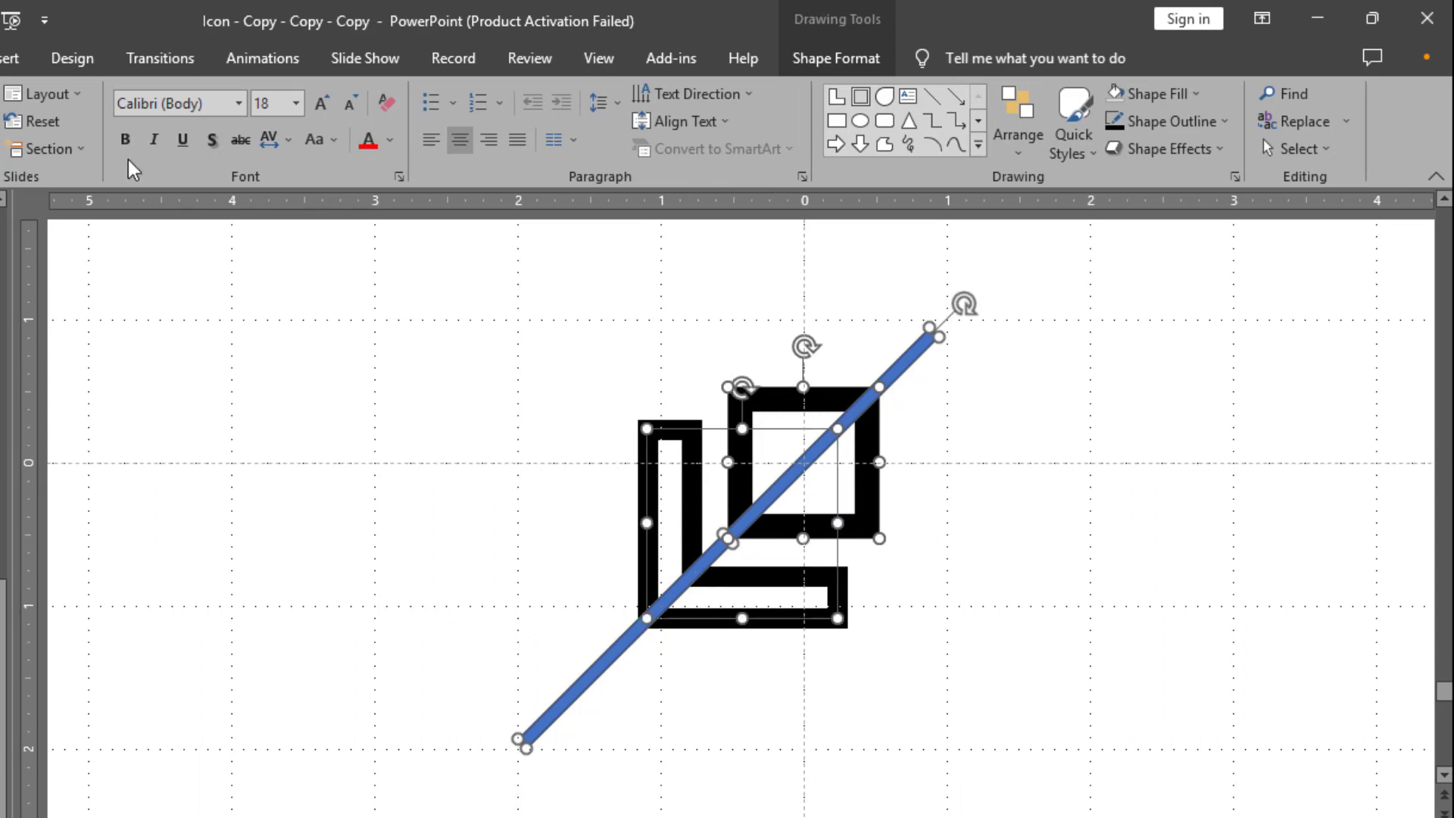
{"action": "left_click", "coordinate": [836, 58]}
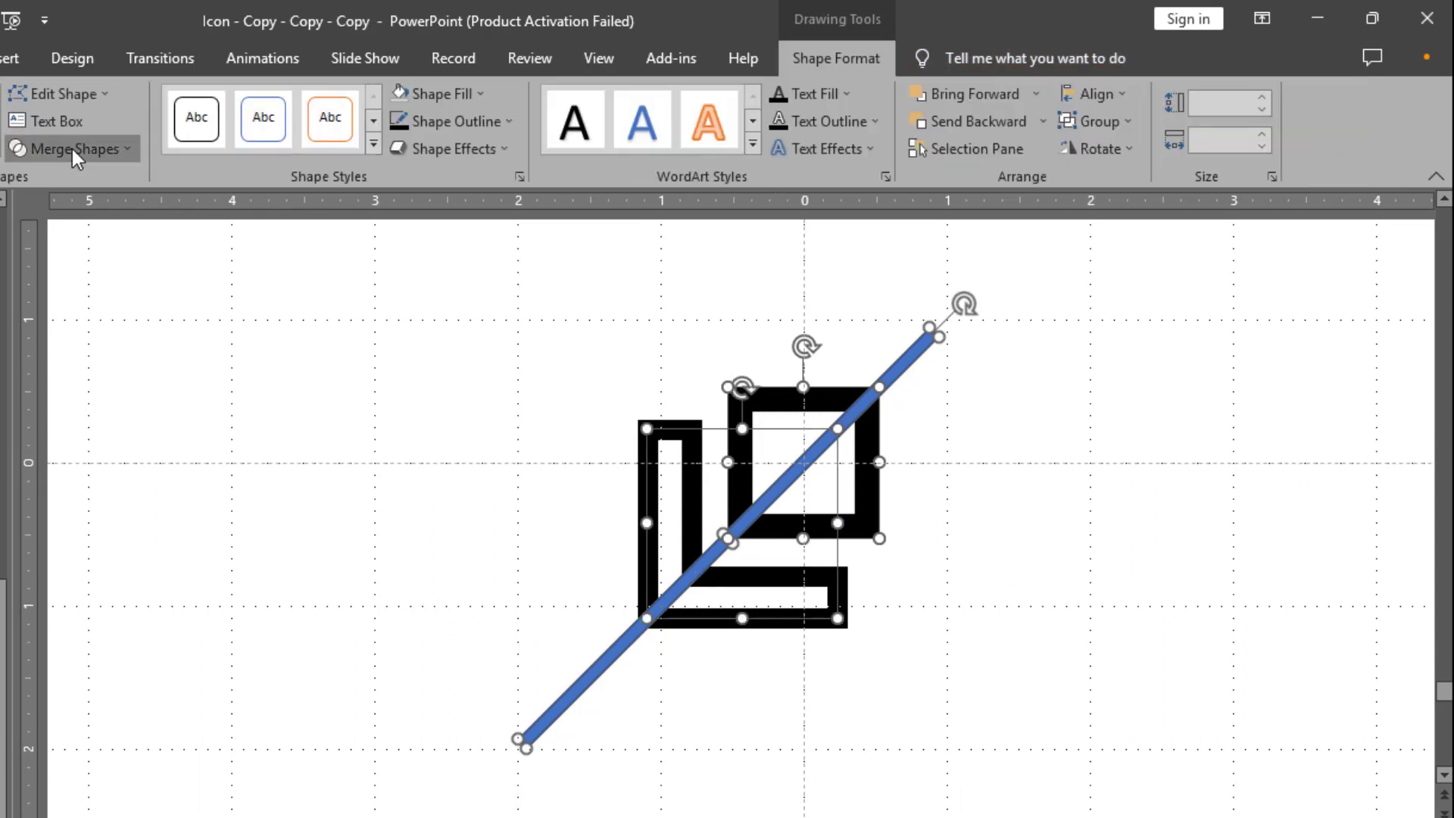
{"action": "left_click", "coordinate": [72, 148]}
{"action": "left_click", "coordinate": [85, 239]}
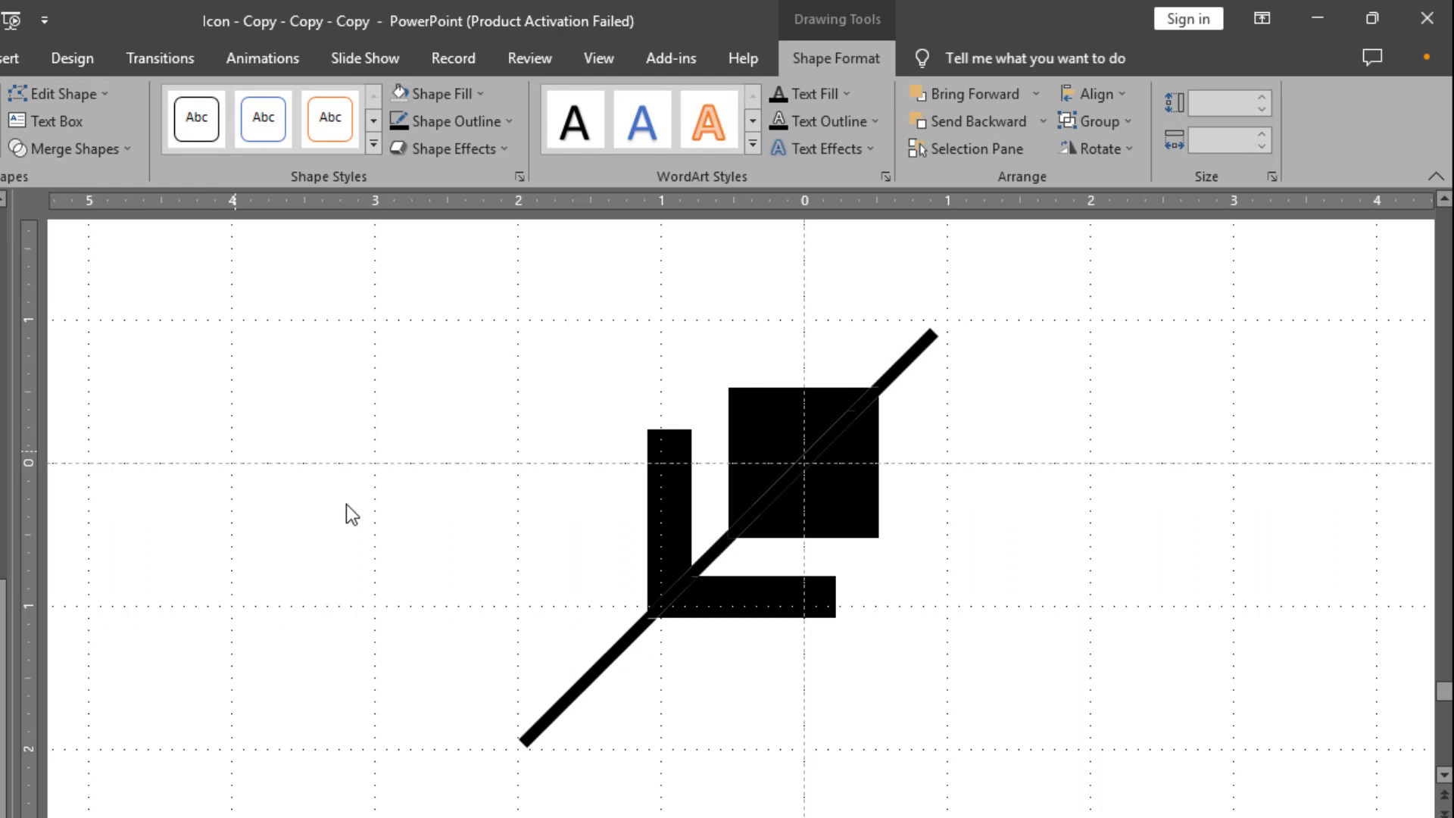
- Delete the diagonal bar pieces crossing the L-shape's corner, extending beyond it, and bridging the gap to the square
{"action": "left_click", "coordinate": [685, 587]}
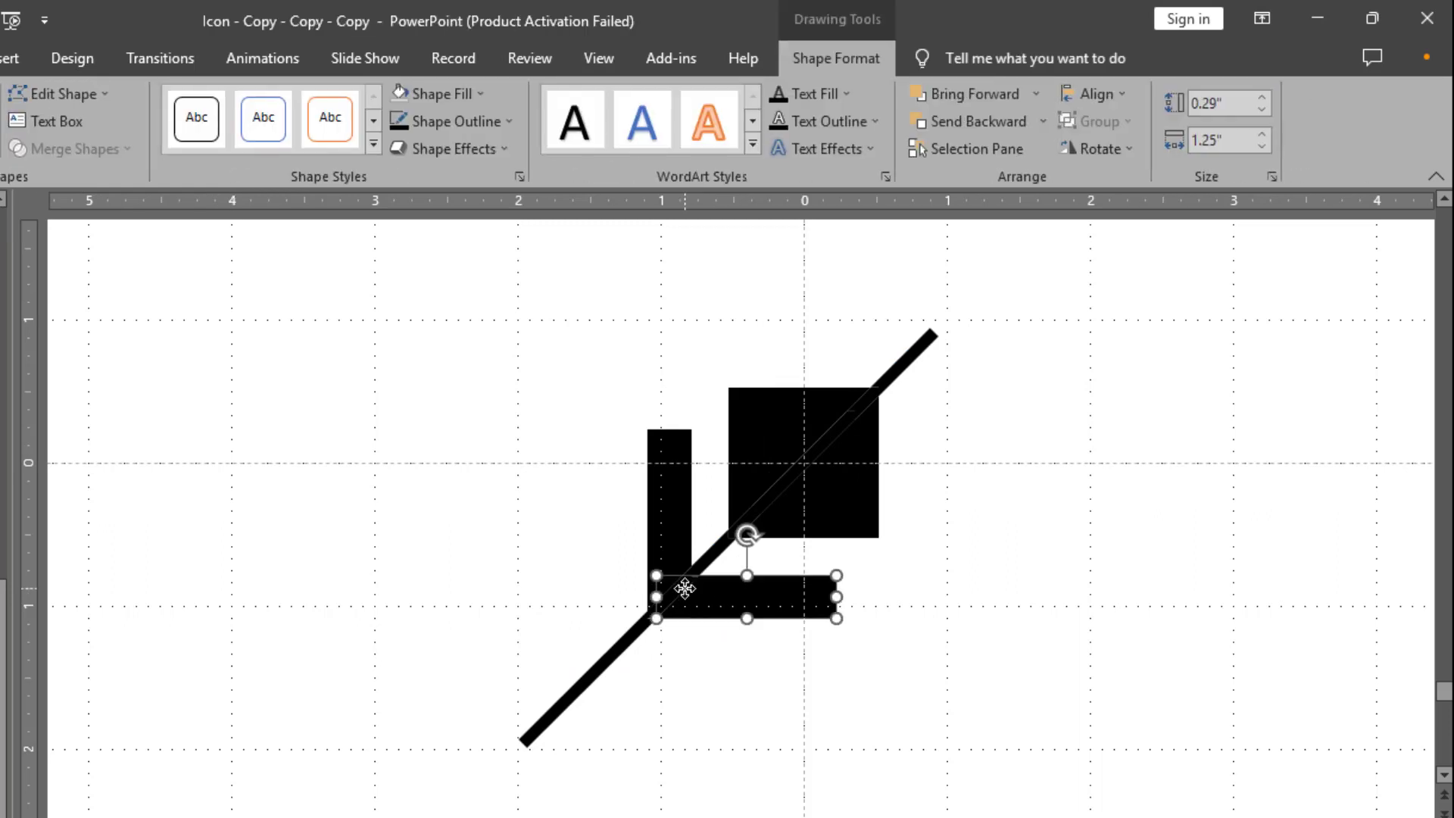
{"action": "left_click", "coordinate": [680, 590]}
{"action": "key", "text": "Delete"}
{"action": "left_click", "coordinate": [634, 636]}
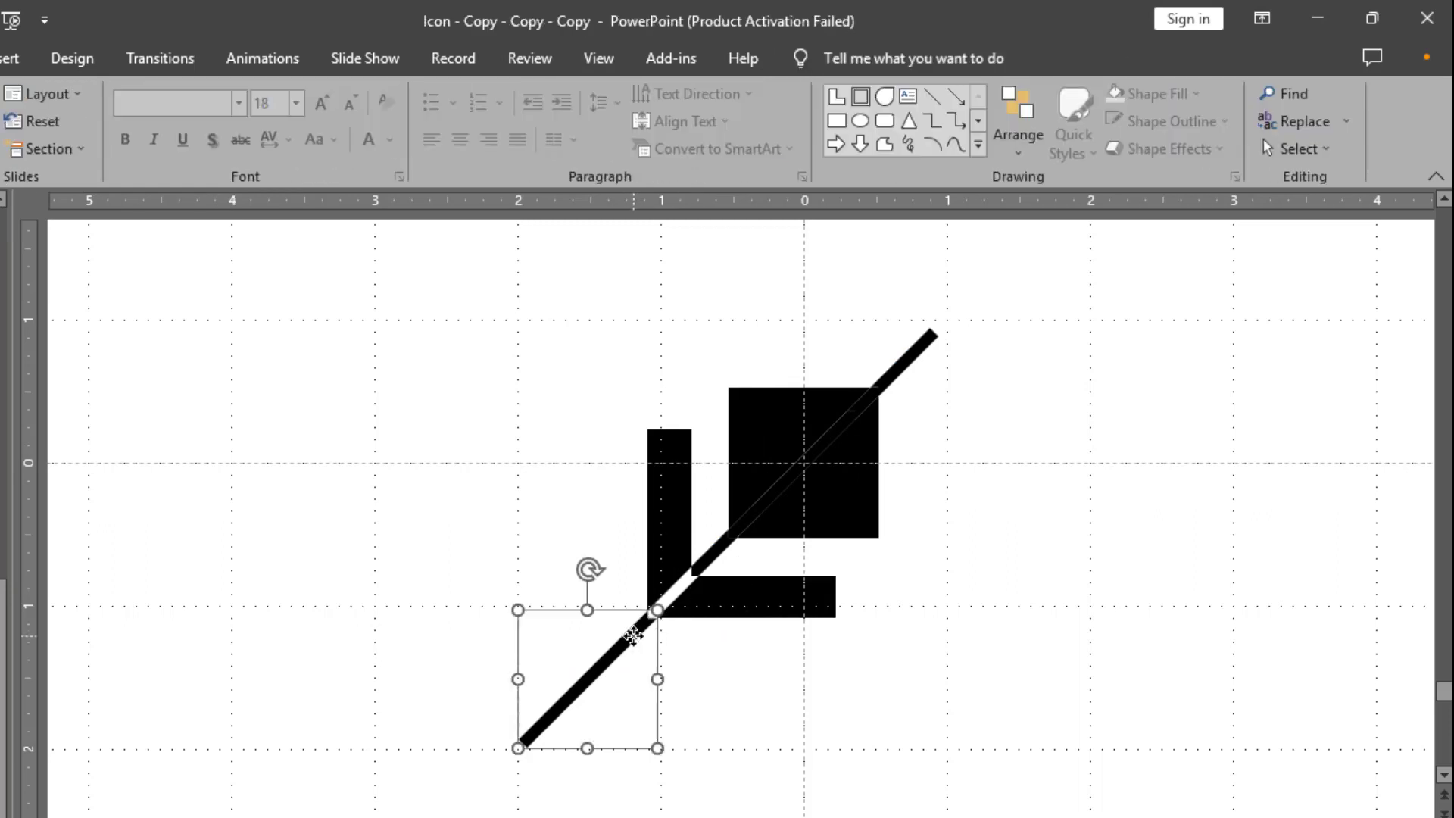
{"action": "key", "text": "Delete"}
{"action": "left_click", "coordinate": [667, 570]}
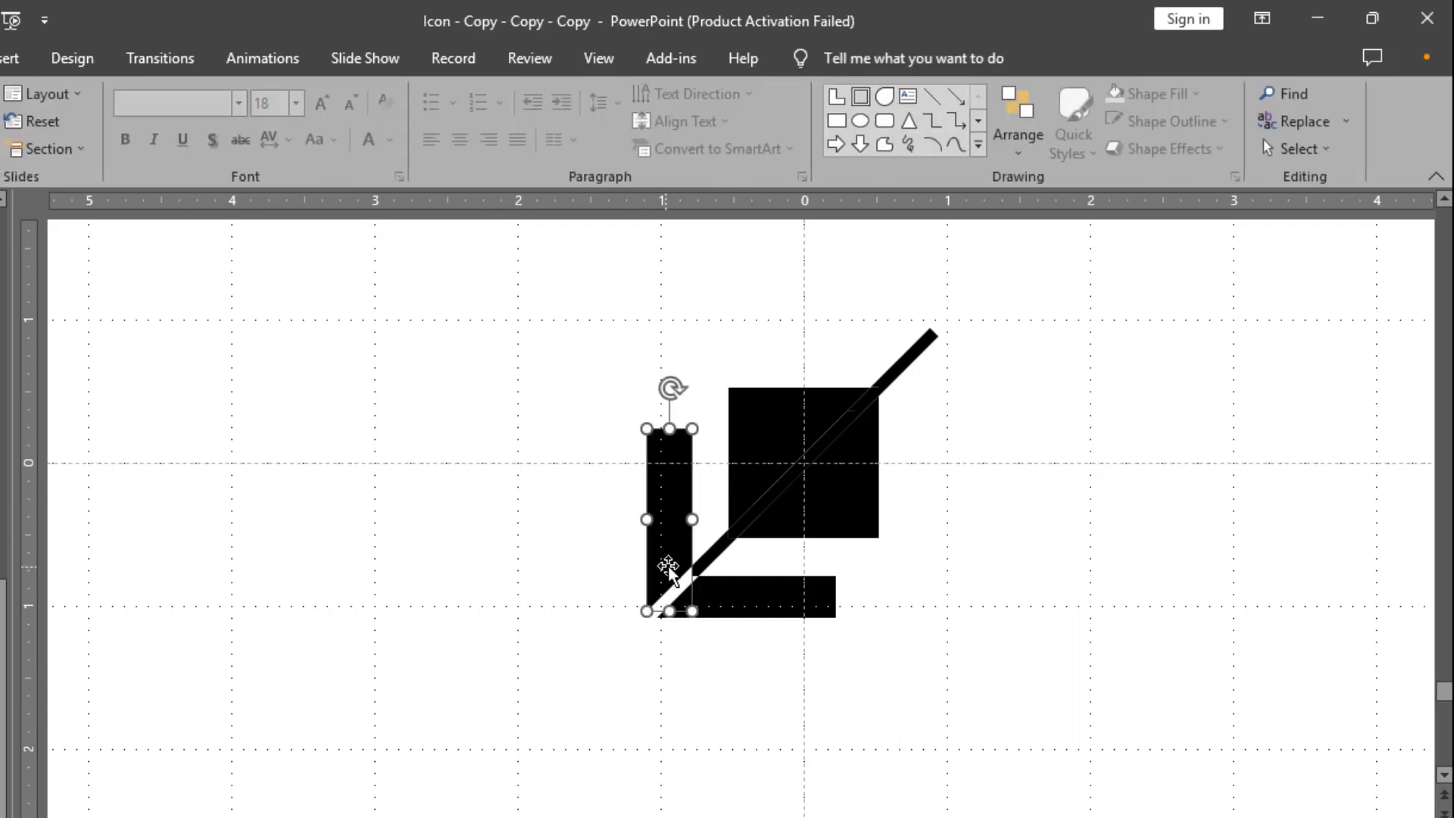
{"action": "left_click", "coordinate": [711, 553]}
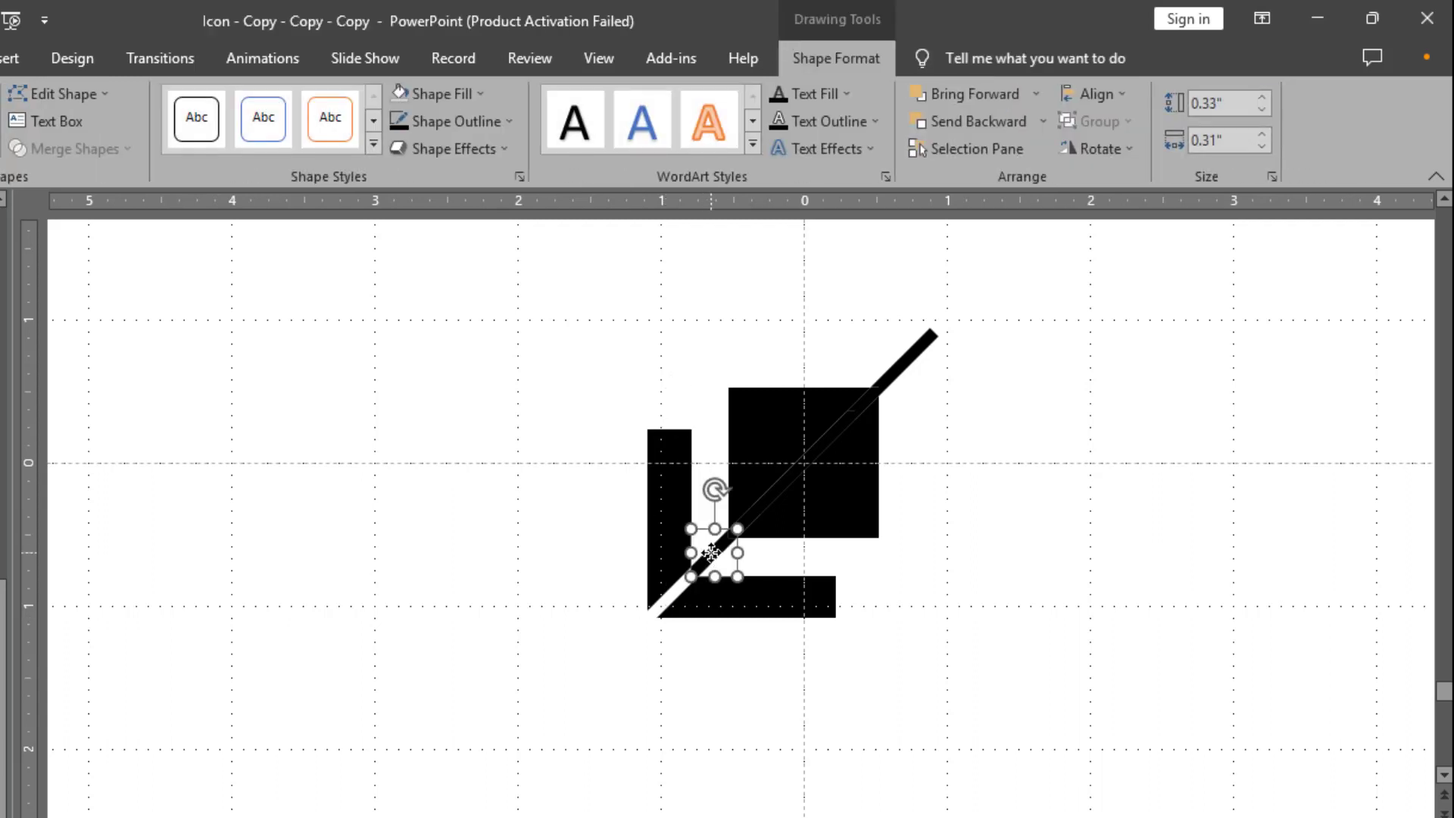
{"action": "key", "text": "Delete"}
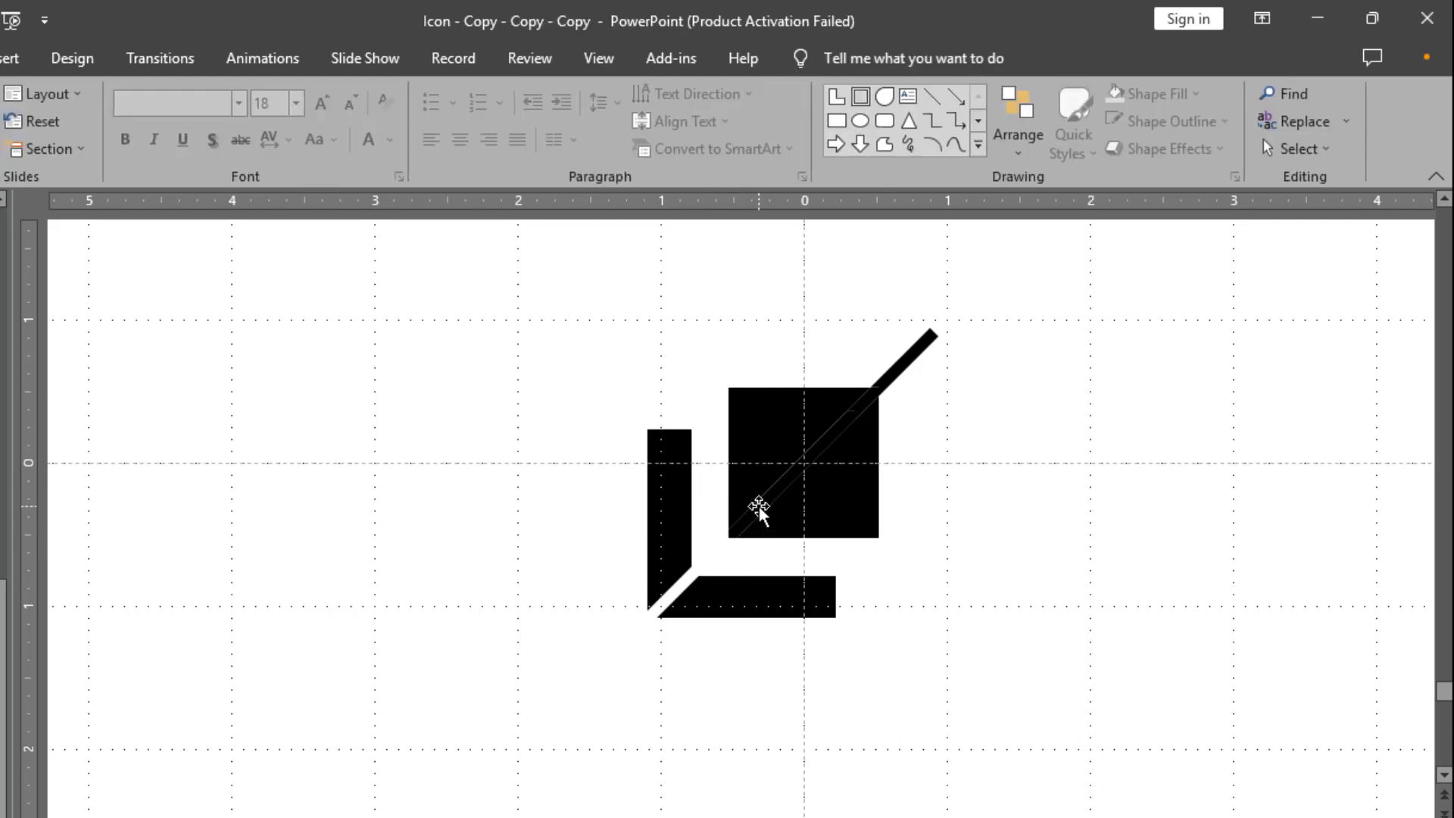
- Delete the pieces filling the square frame's interior and the bar piece crossing its lower-left corner
{"action": "left_click", "coordinate": [758, 505]}
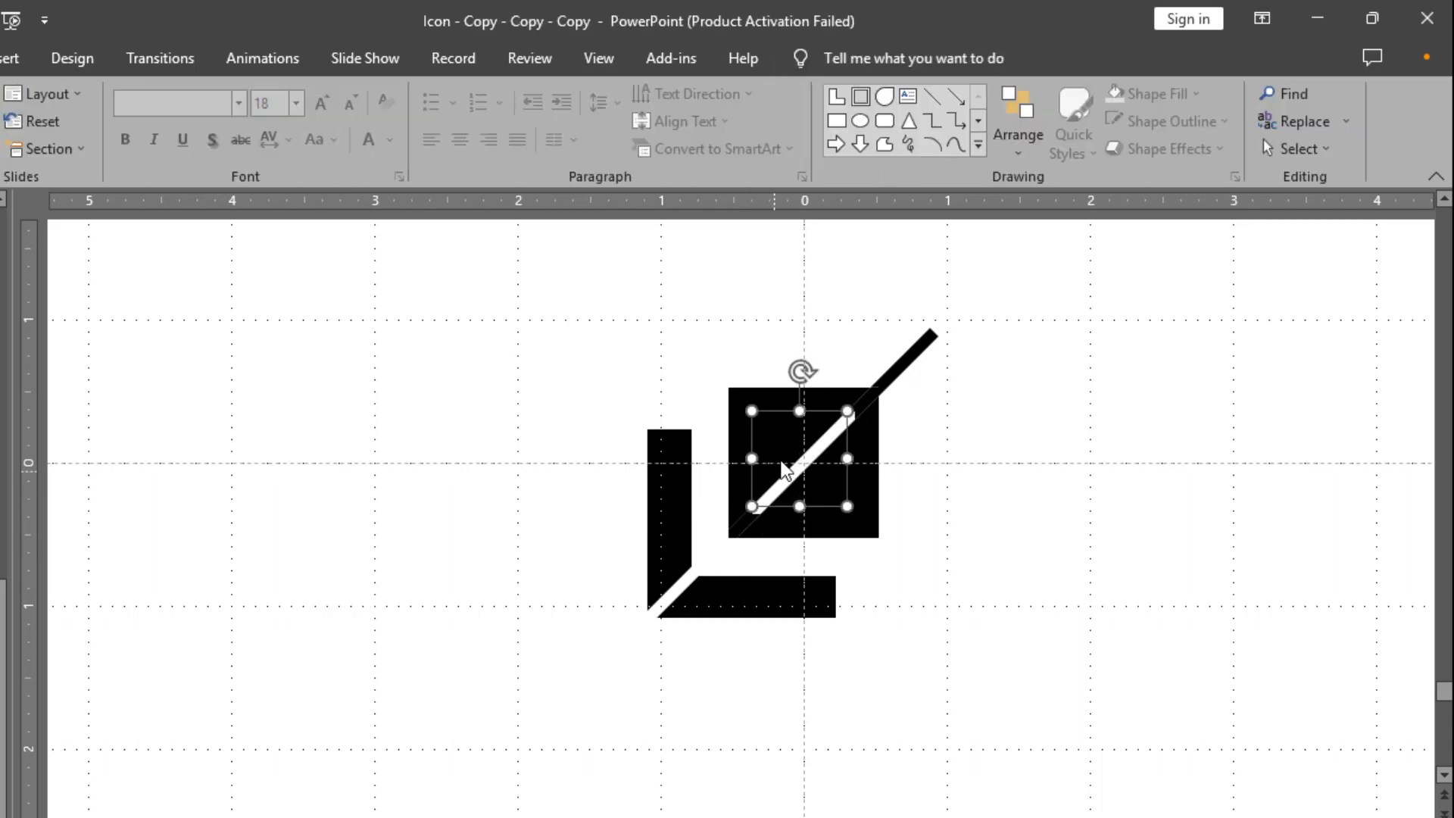
{"action": "key", "text": "Delete"}
{"action": "left_click", "coordinate": [809, 500]}
{"action": "key", "text": "Delete"}
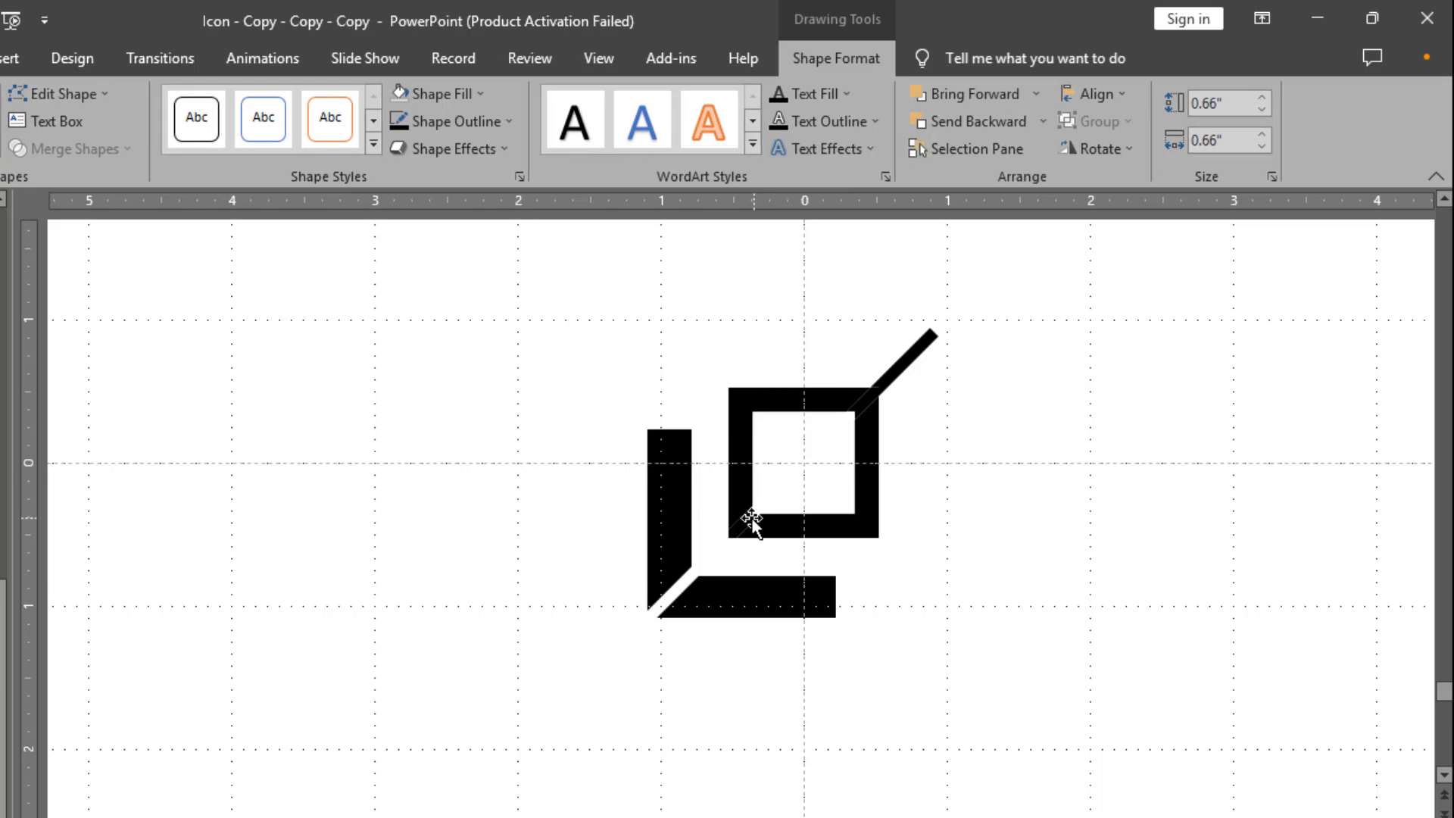
{"action": "left_click", "coordinate": [750, 519]}
{"action": "key", "text": "Delete"}
- Delete the bar's remaining outer end and the piece crossing the square frame's upper-right corner, keeping the frame itself
{"action": "left_click", "coordinate": [864, 393]}
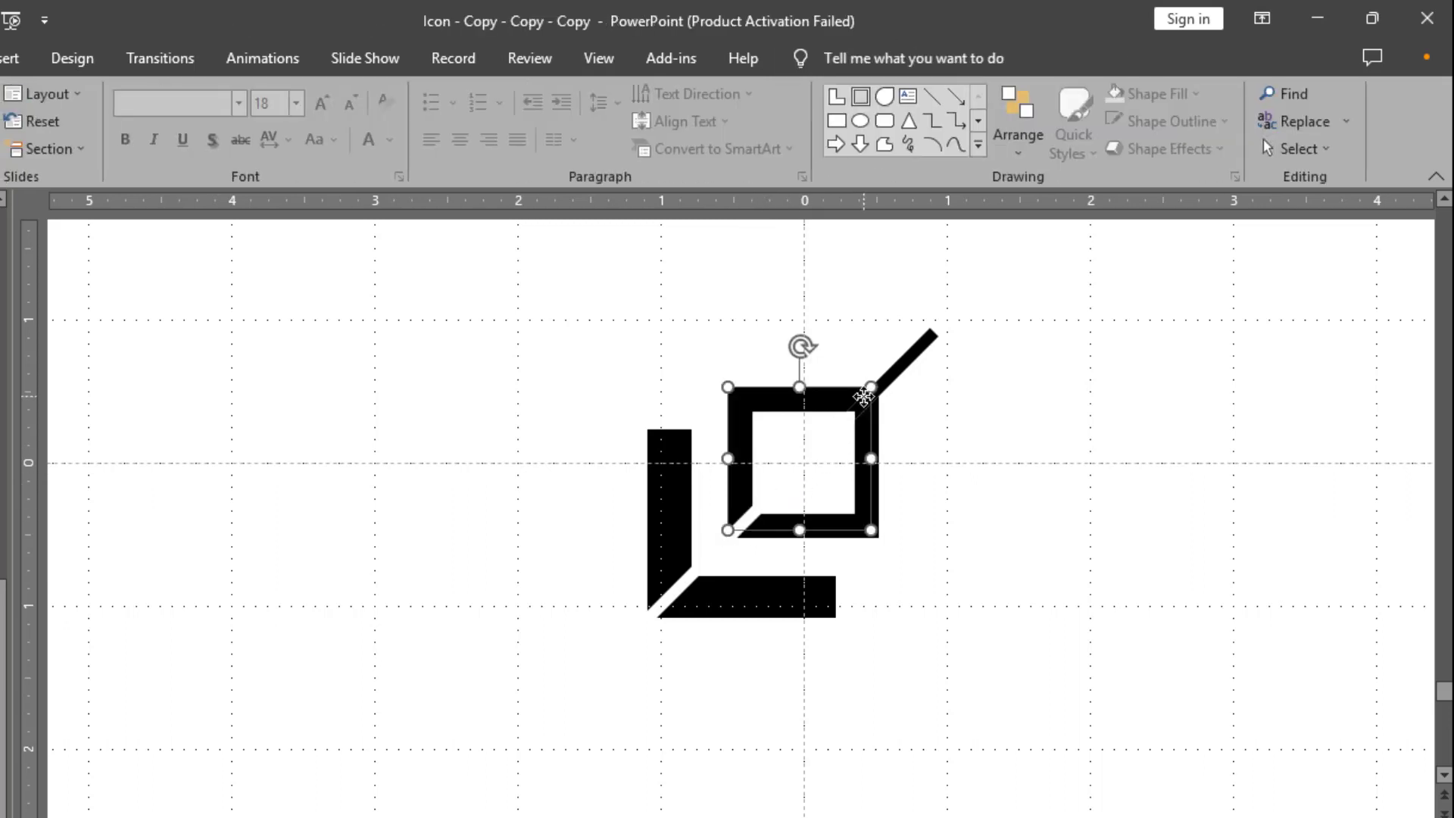
{"action": "key", "text": "Delete"}
{"action": "key", "text": "ctrl+z"}
{"action": "left_click", "coordinate": [886, 380]}
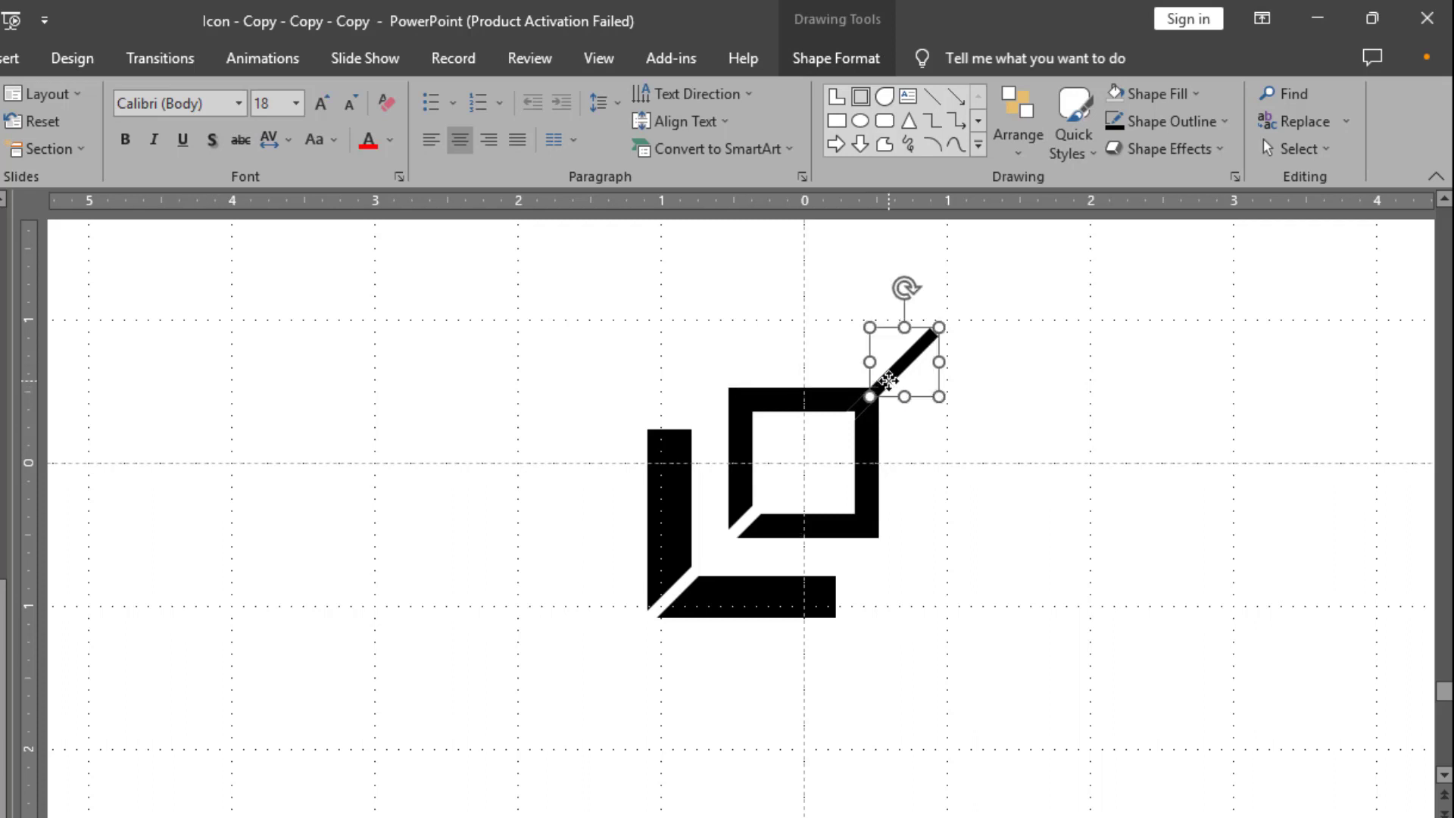
{"action": "key", "text": "Delete"}
{"action": "left_click", "coordinate": [867, 399]}
{"action": "key", "text": "Delete"}
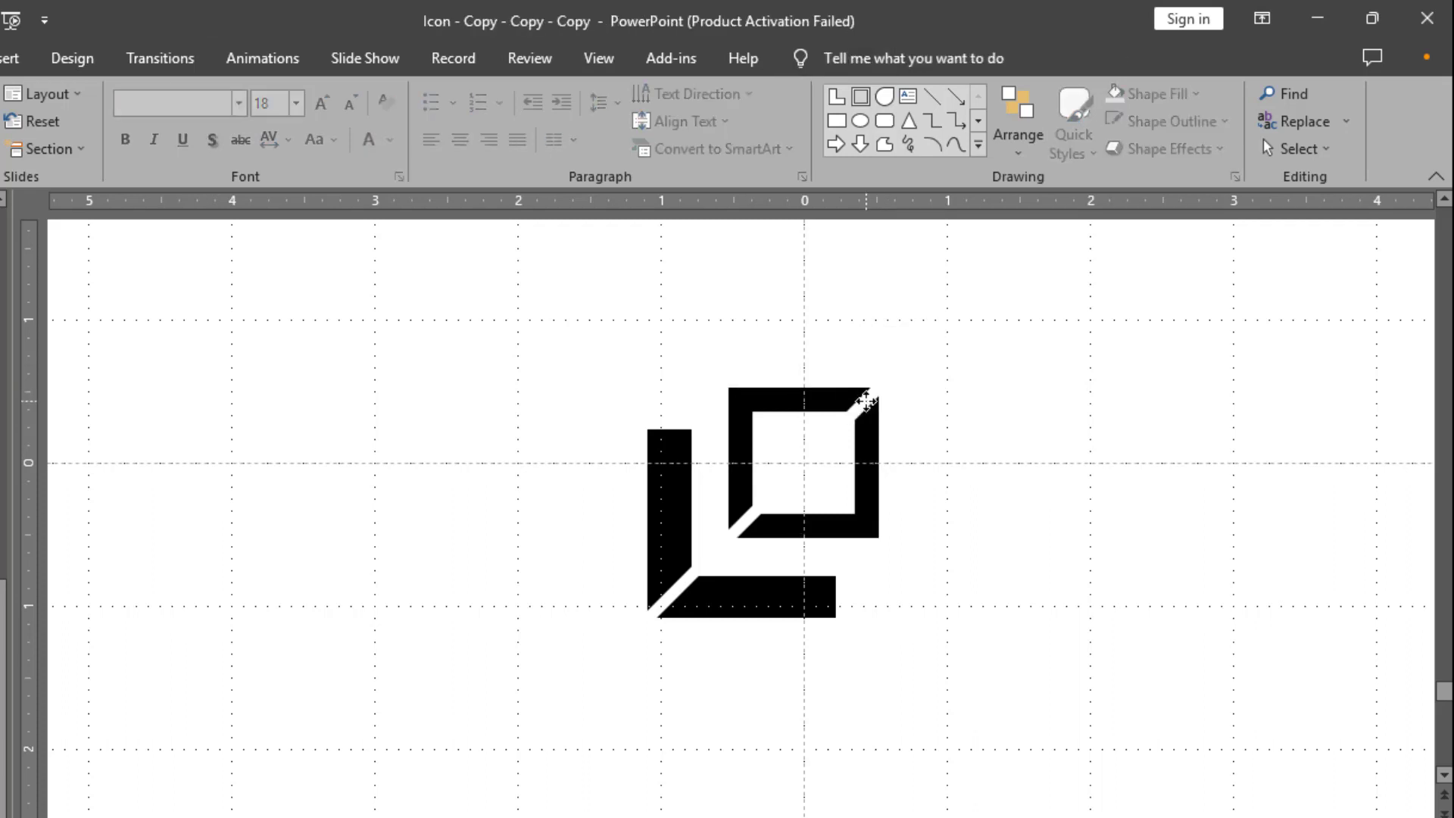
{"action": "scroll", "coordinate": [771, 530], "scroll_direction": "up", "scroll_amount": 3, "text": "ctrl"}
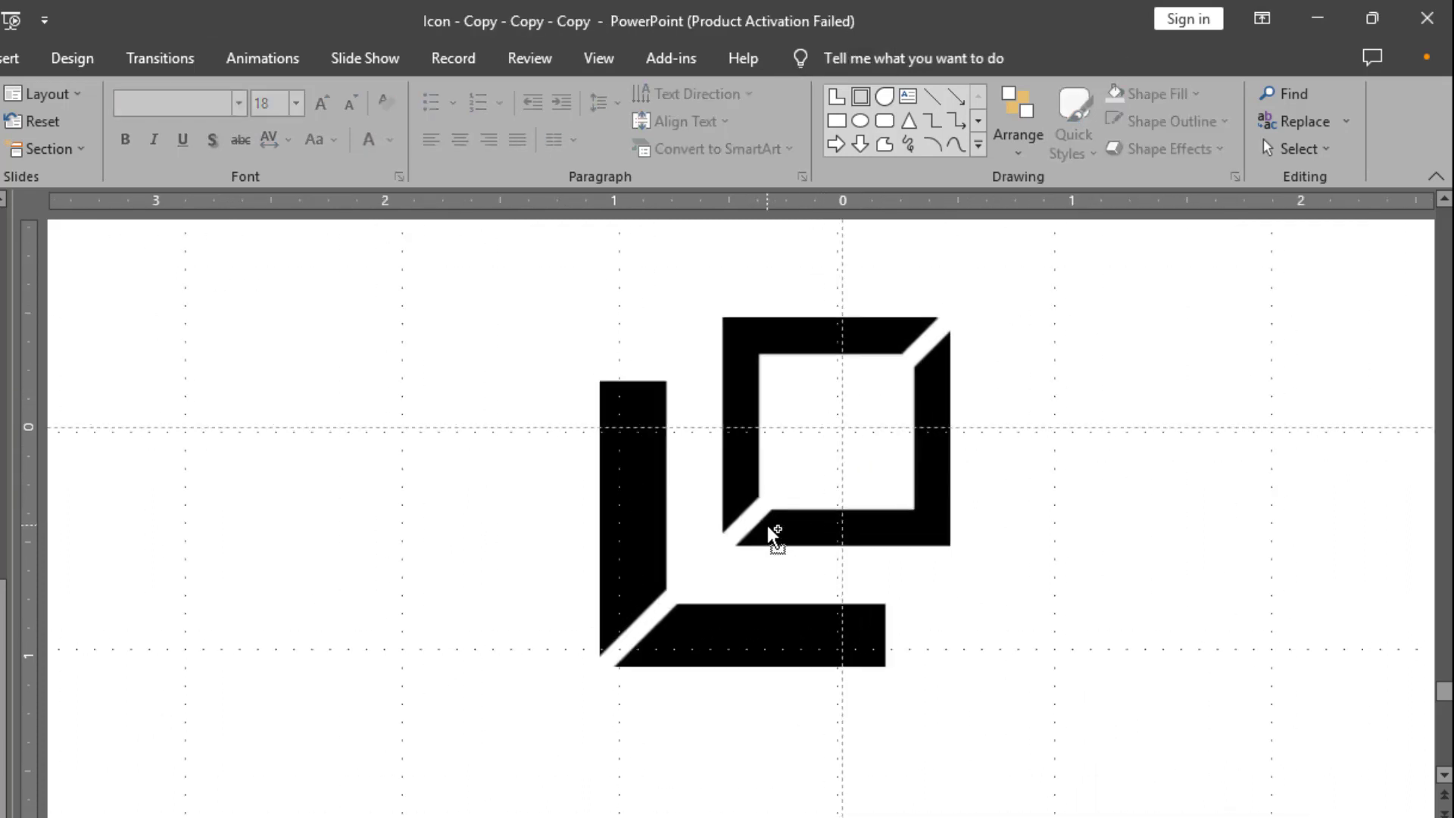
{"action": "left_click", "coordinate": [735, 341]}
{"action": "left_click", "coordinate": [644, 393]}
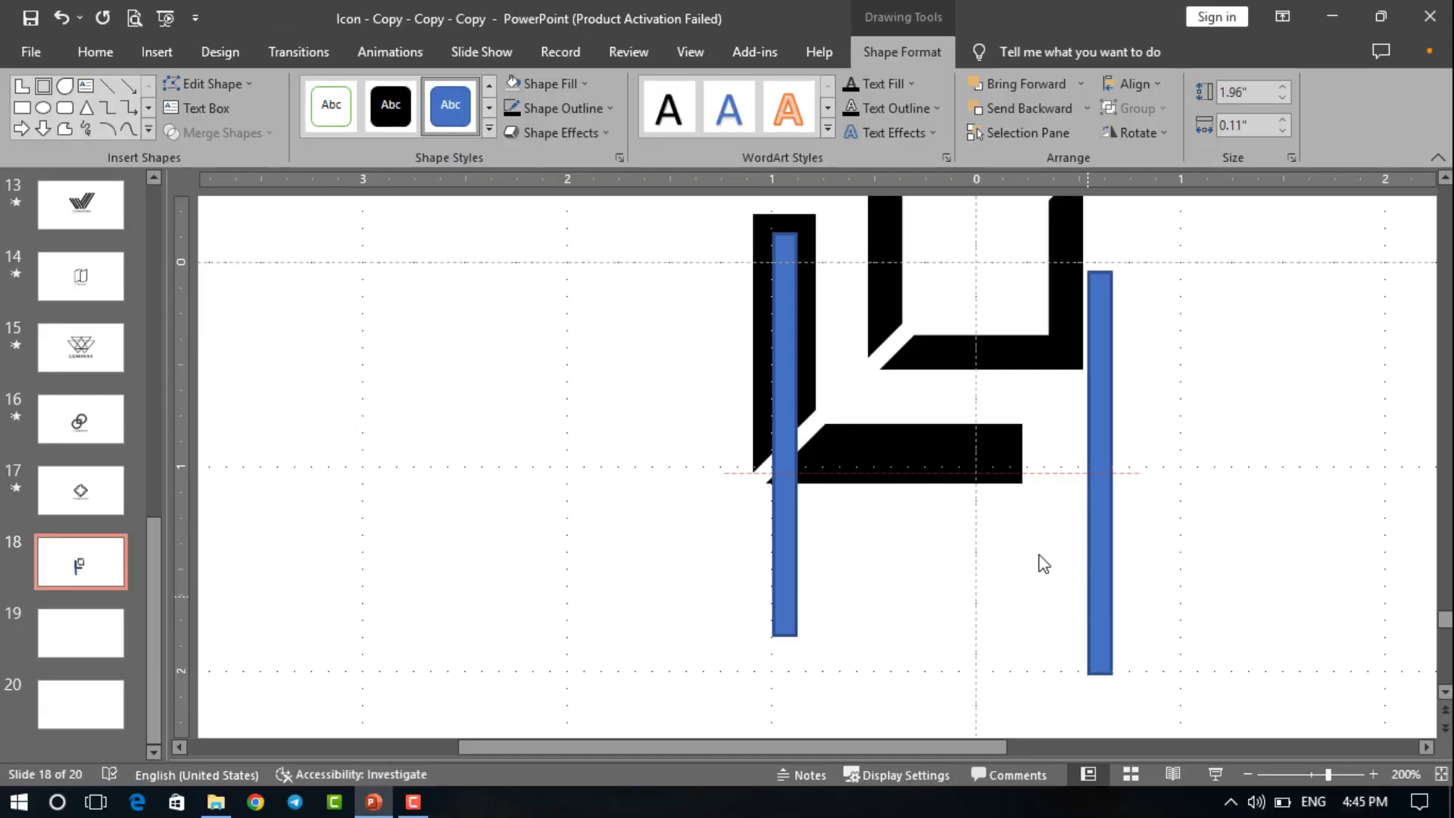
{"action": "scroll", "coordinate": [913, 524], "scroll_direction": "up", "scroll_amount": 2}
{"action": "left_click", "coordinate": [766, 401]}
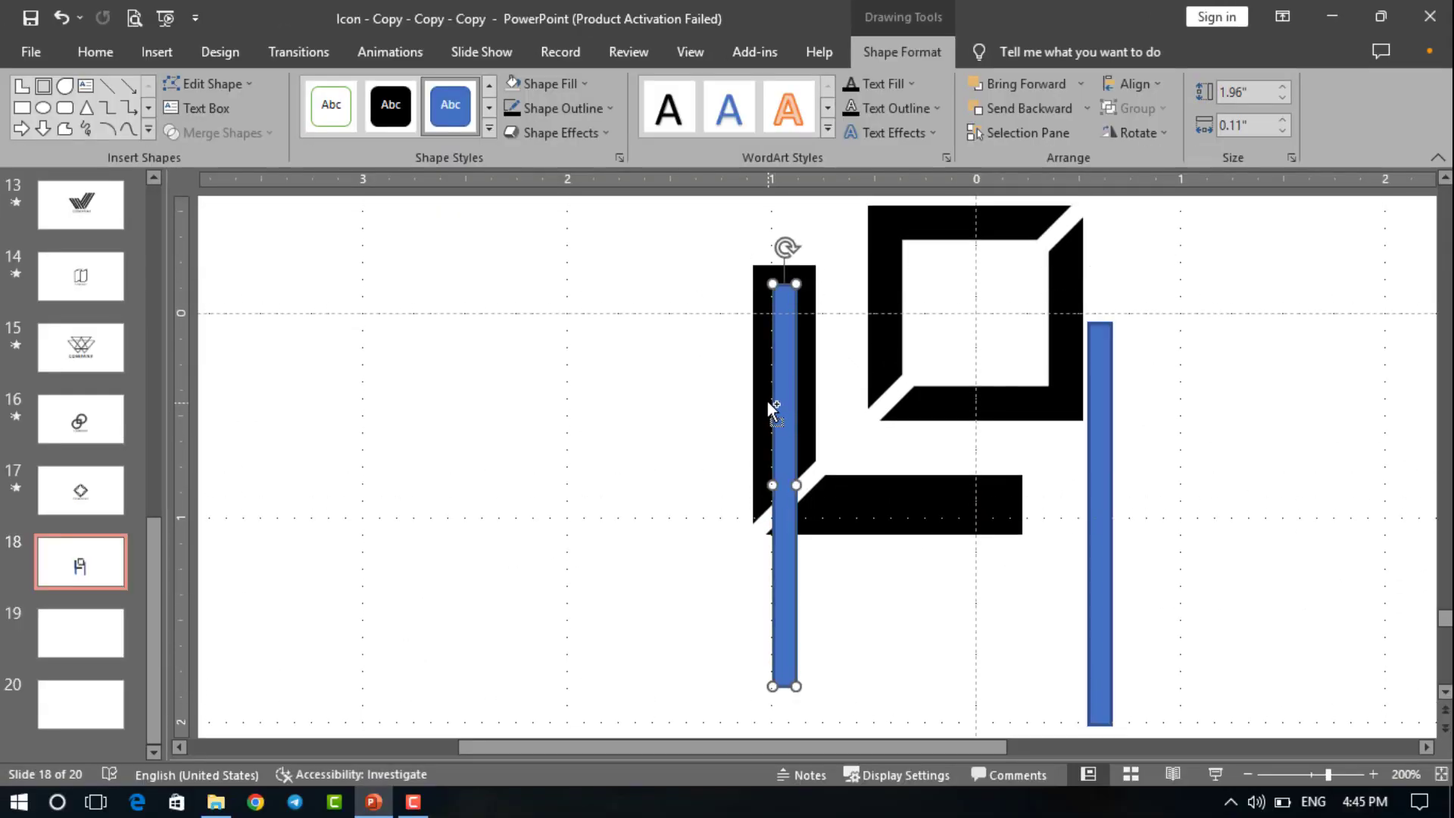
{"action": "left_click", "coordinate": [766, 399], "text": "shift"}
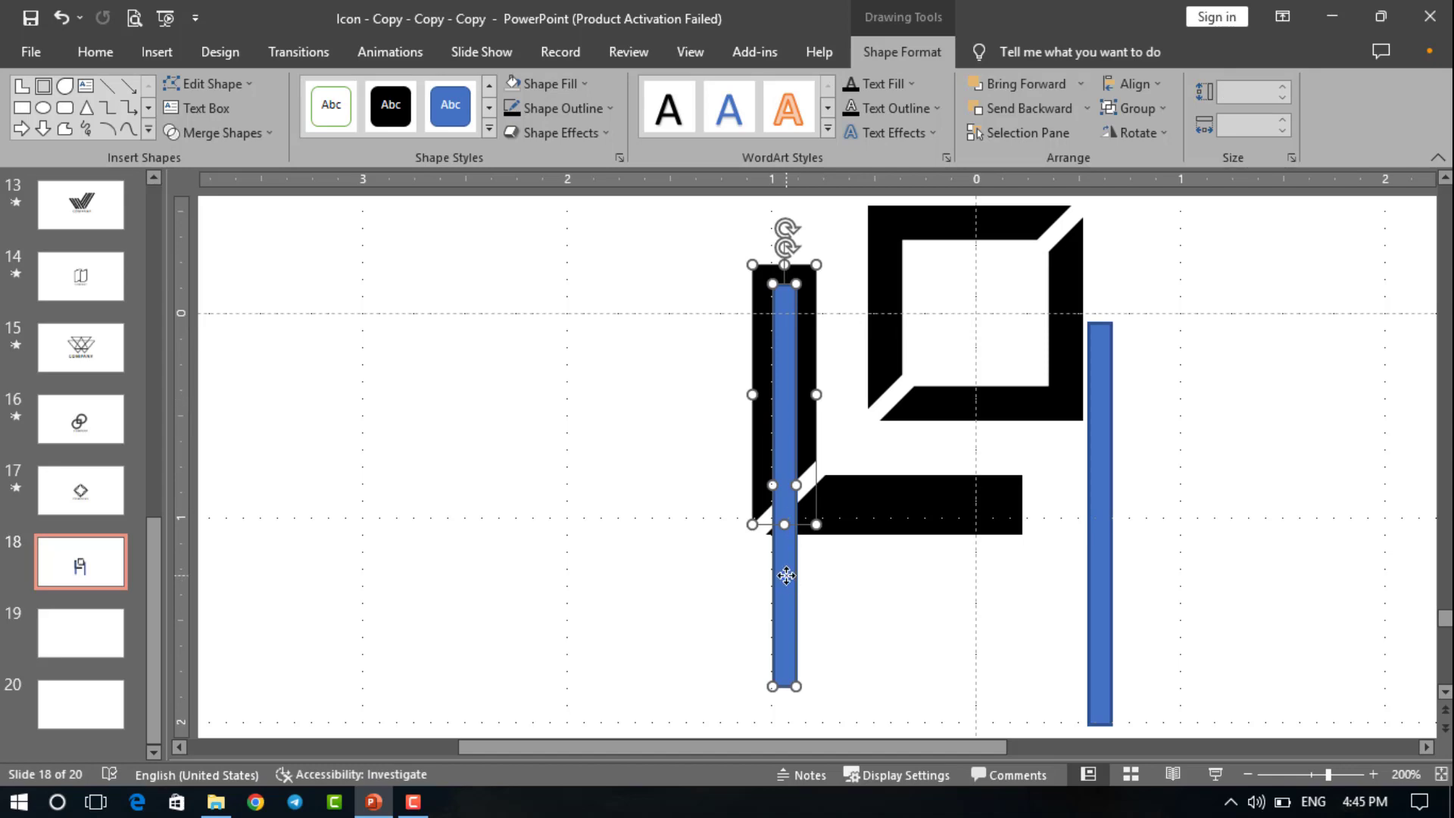
{"action": "left_click", "coordinate": [833, 584]}
- Try narrowing the blue bar over the L-shape's upright piece to 0.07" and nudging it slightly to the right
{"action": "left_click", "coordinate": [787, 487]}
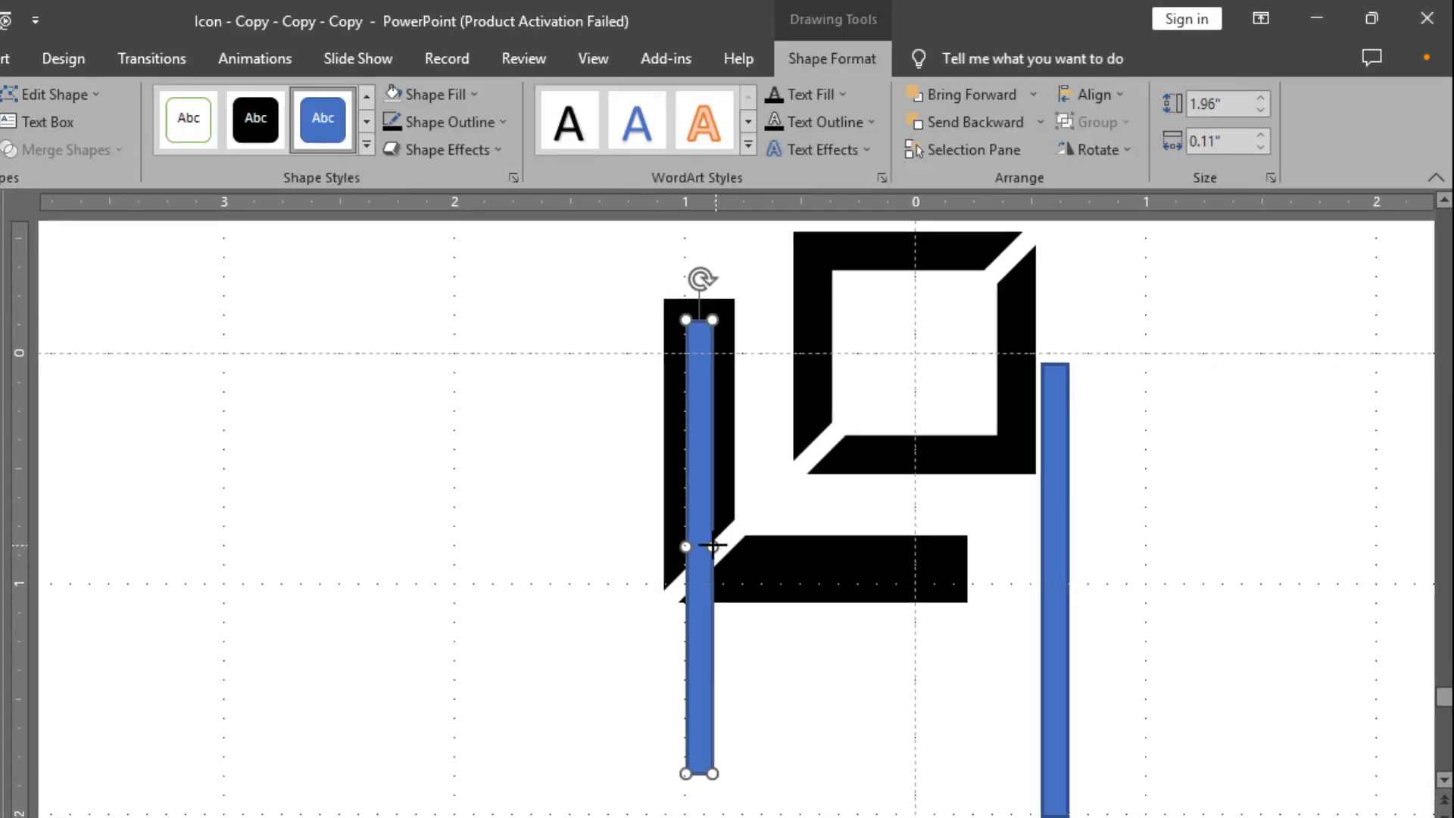
{"action": "left_click_drag", "start_coordinate": [720, 543], "coordinate": [703, 542]}
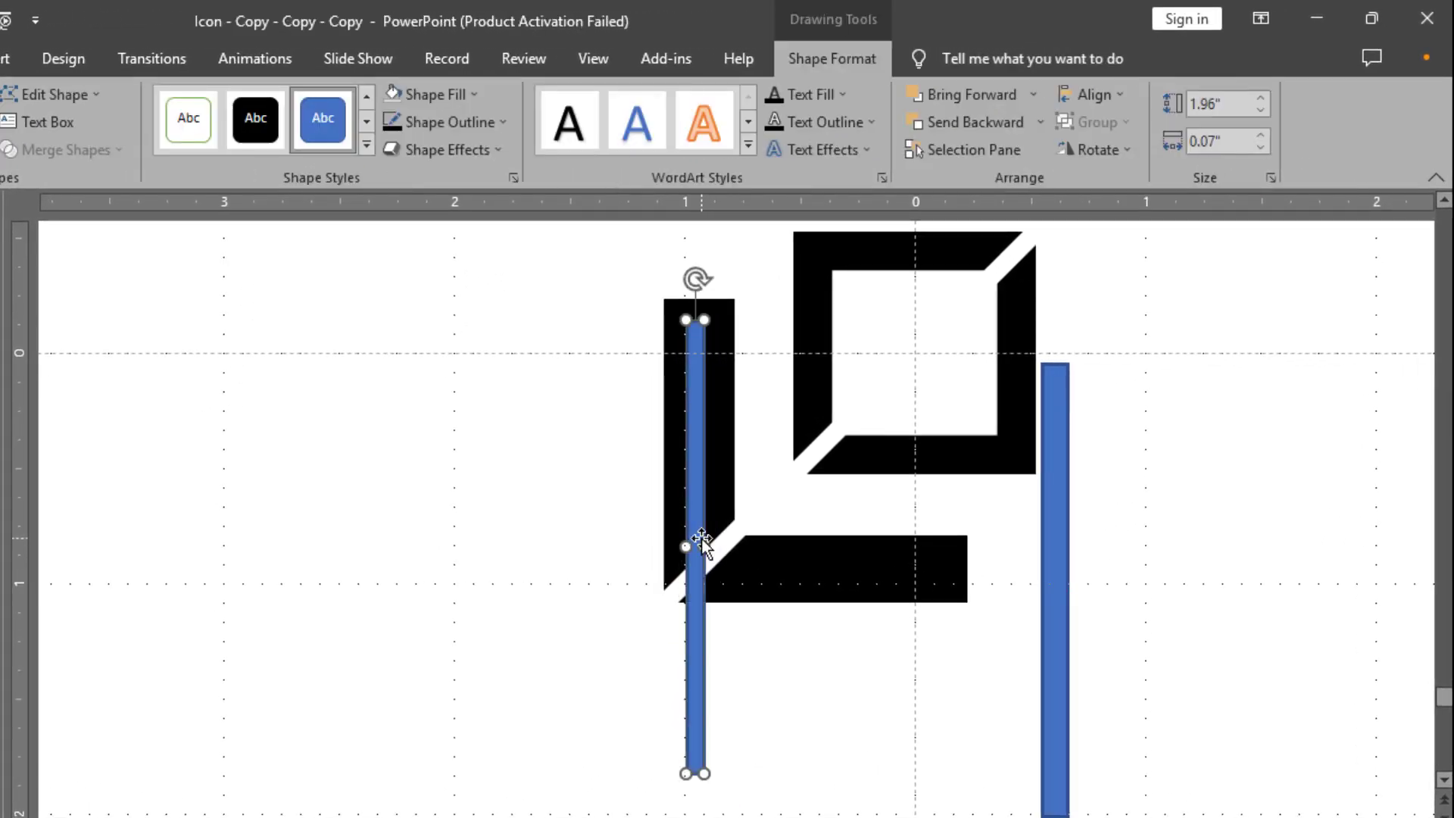
{"action": "key", "text": "ctrl+Right"}
{"action": "key", "text": "ctrl+Right"}
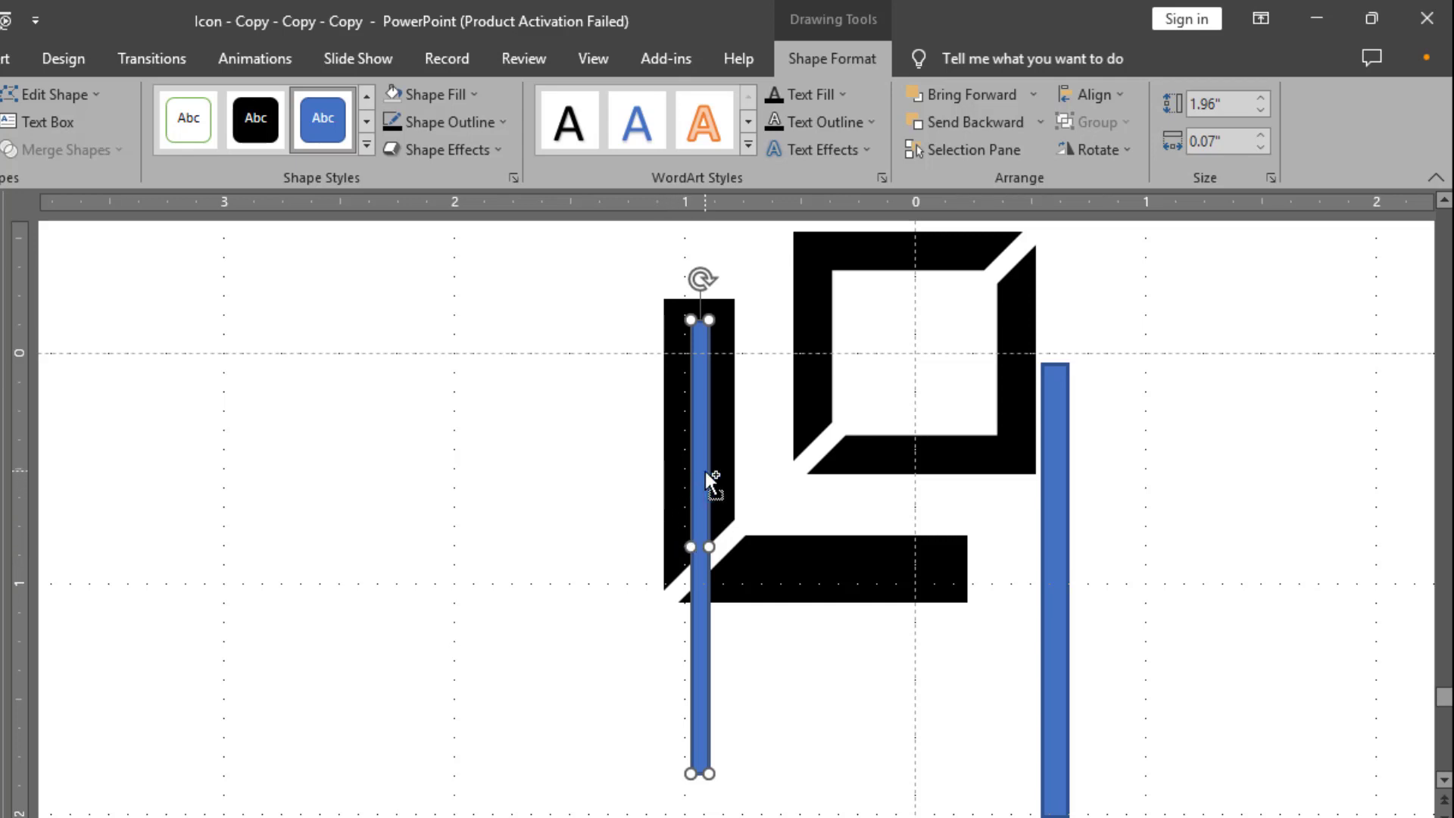
{"action": "scroll", "coordinate": [711, 479], "scroll_direction": "up", "scroll_amount": 5}
{"action": "left_click_drag", "start_coordinate": [717, 522], "coordinate": [722, 486]}
{"action": "scroll", "coordinate": [716, 522], "scroll_direction": "up", "scroll_amount": 5}
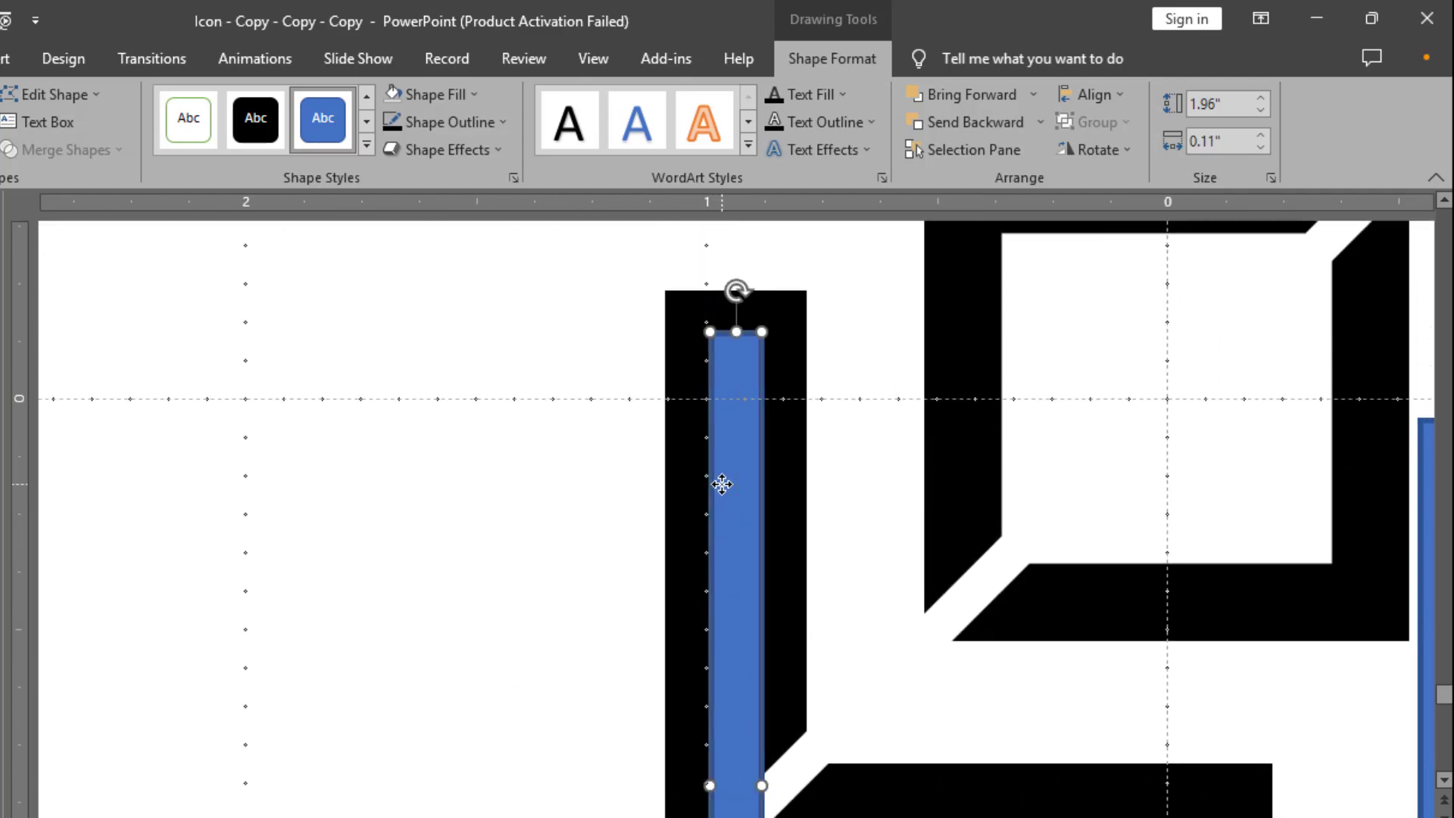
- Fragment the L-shape's upright piece with the 0.11" wide vertical bar overlapping it
{"action": "left_click", "coordinate": [701, 488], "text": "shift"}
{"action": "scroll", "coordinate": [699, 488], "scroll_direction": "down", "scroll_amount": 6}
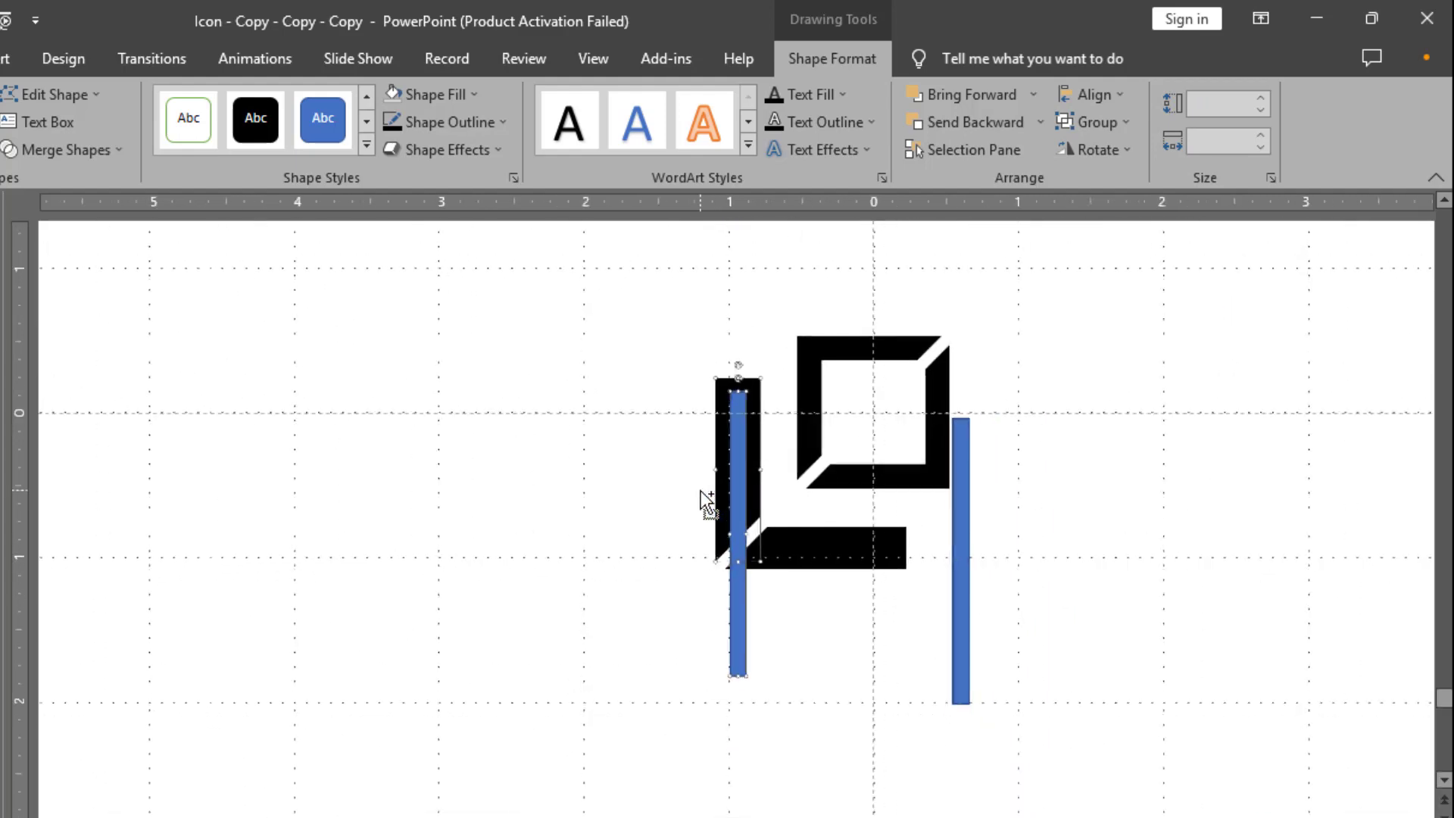
{"action": "left_click", "coordinate": [98, 151]}
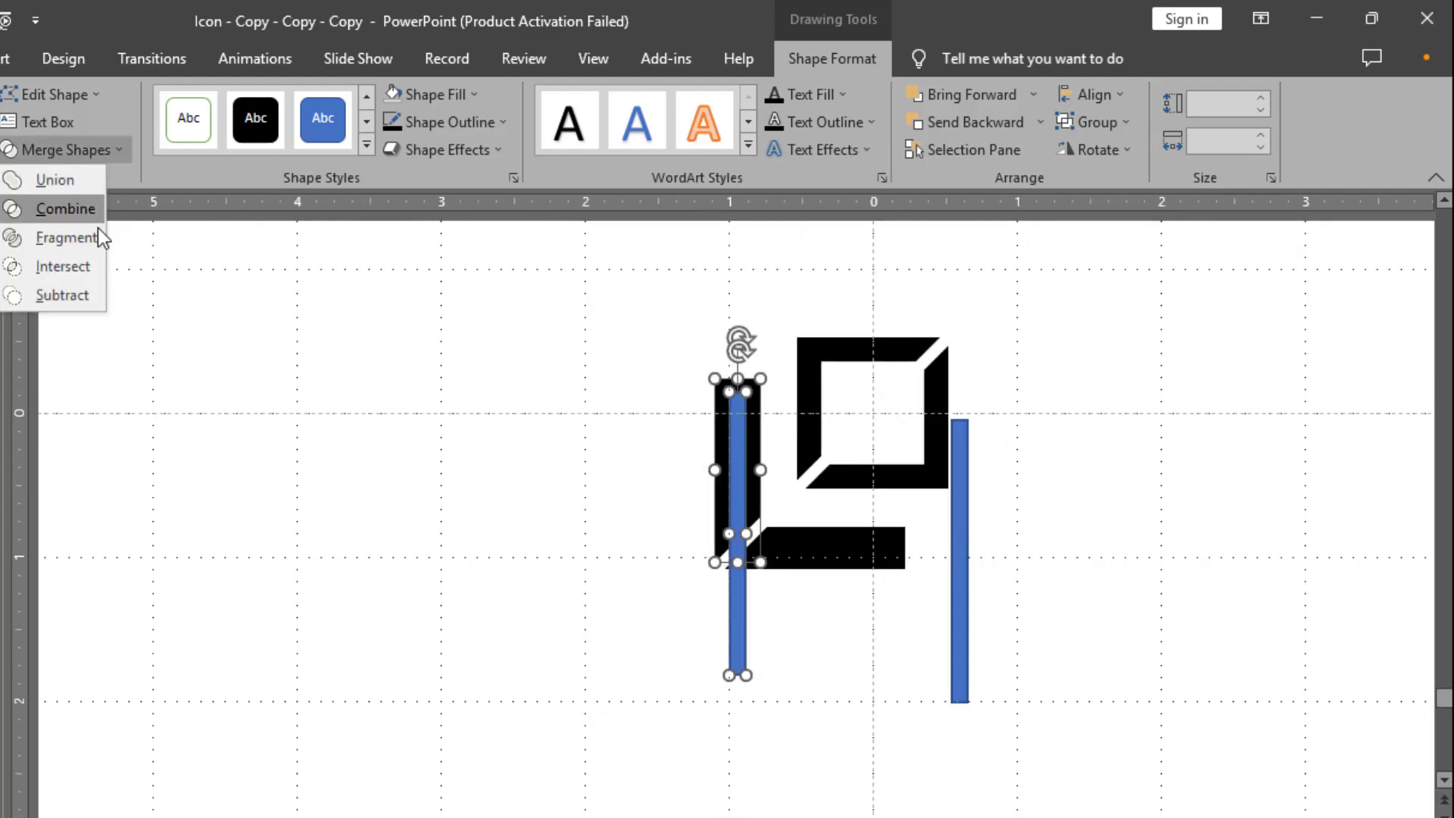
{"action": "left_click", "coordinate": [77, 265]}
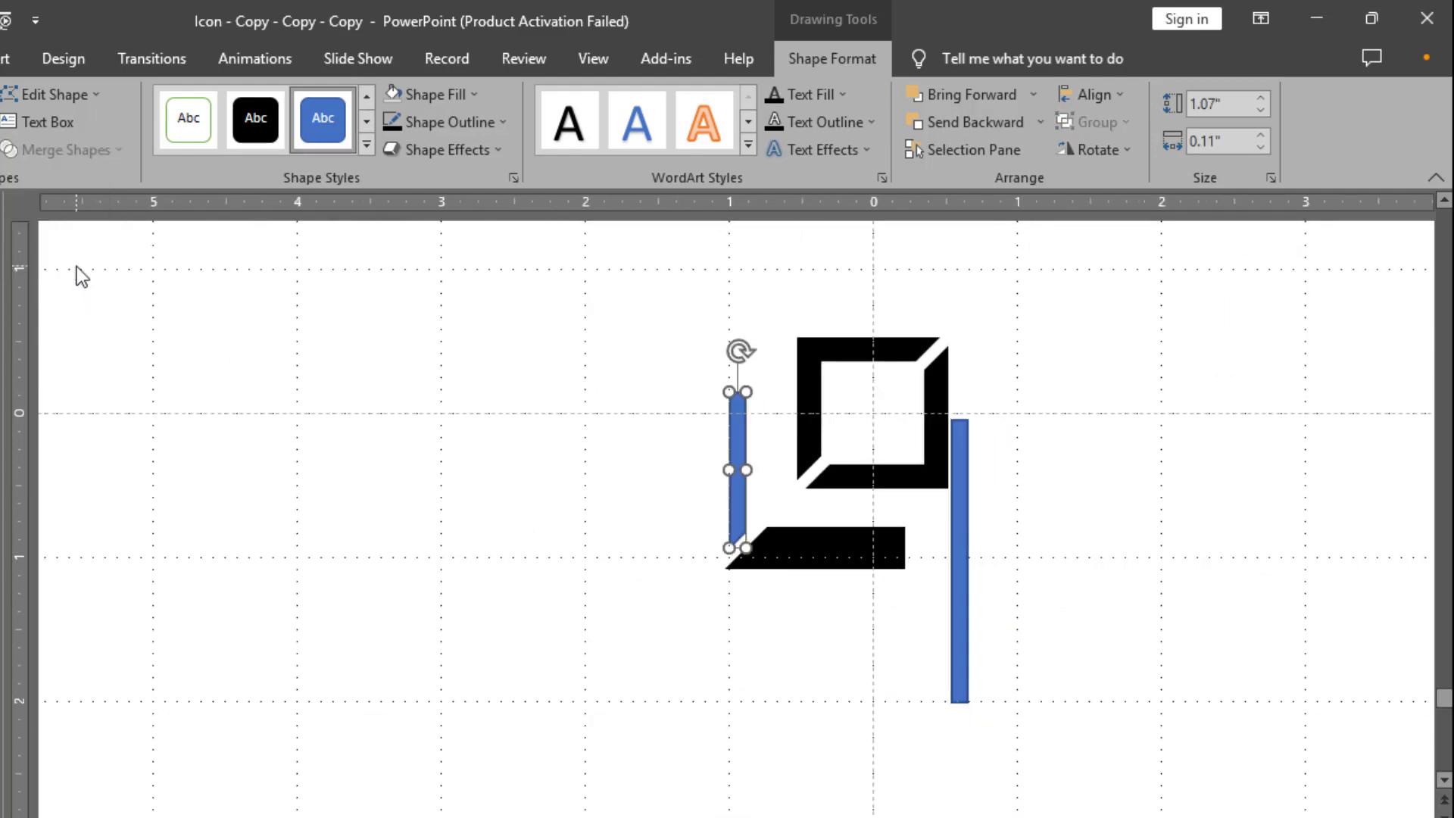
{"action": "key", "text": "ctrl+z"}
{"action": "left_click", "coordinate": [106, 160]}
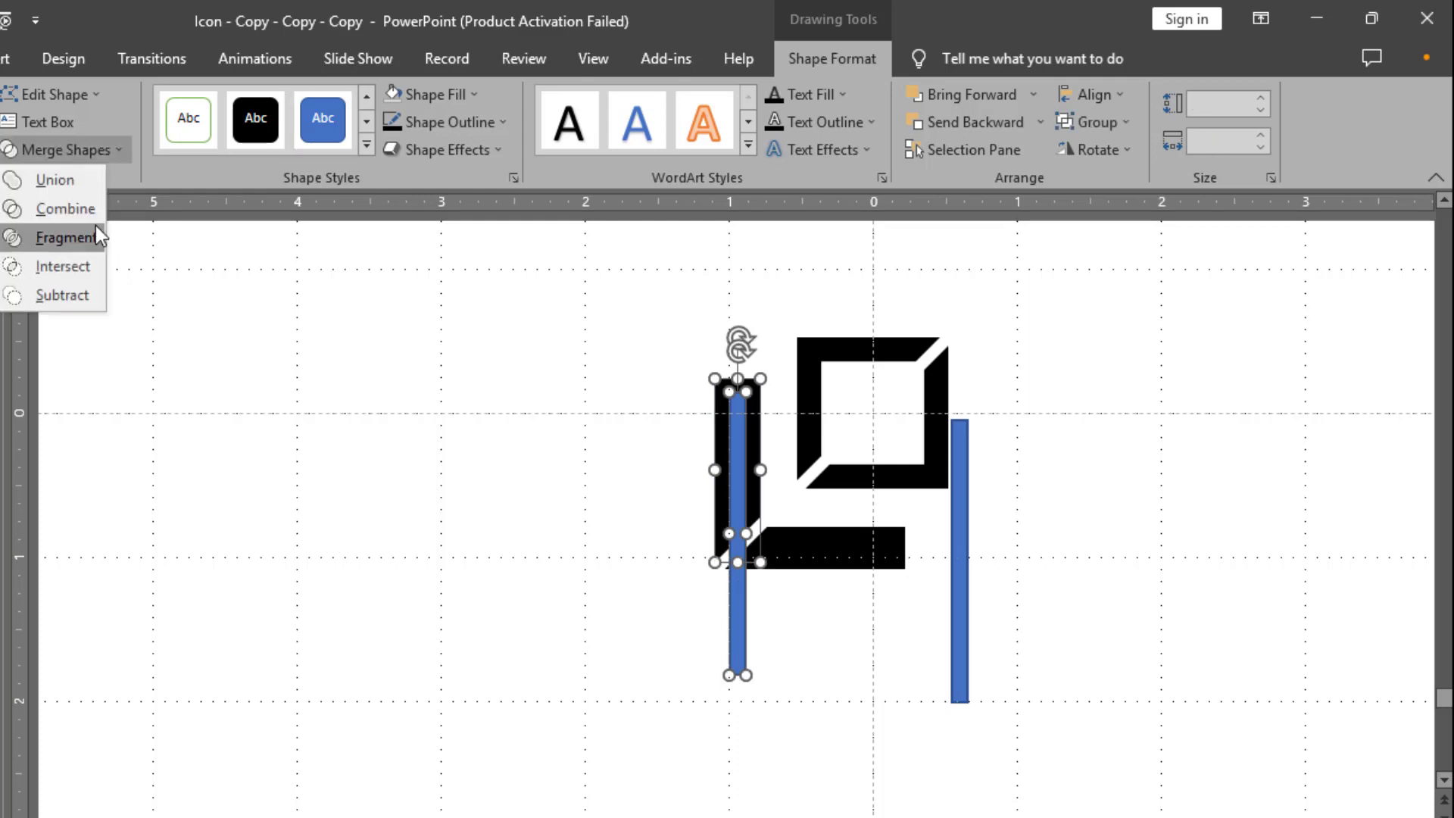
{"action": "left_click", "coordinate": [91, 231]}
{"action": "left_click", "coordinate": [282, 455]}
- Delete the bar's leftover end below the upright piece and the narrow strip inside it to leave a slot
{"action": "left_click", "coordinate": [740, 607]}
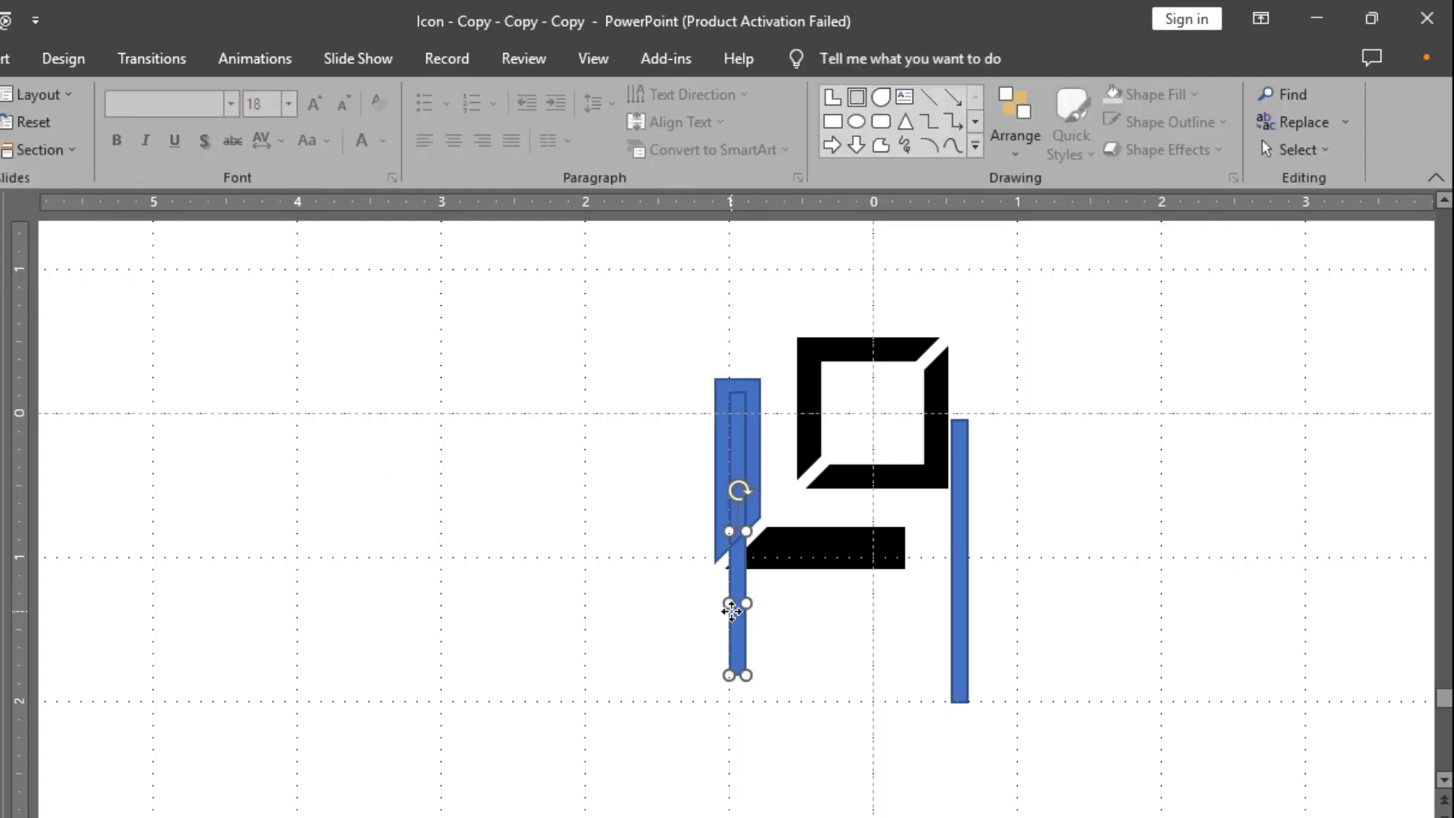
{"action": "key", "text": "Delete"}
{"action": "left_click", "coordinate": [742, 515]}
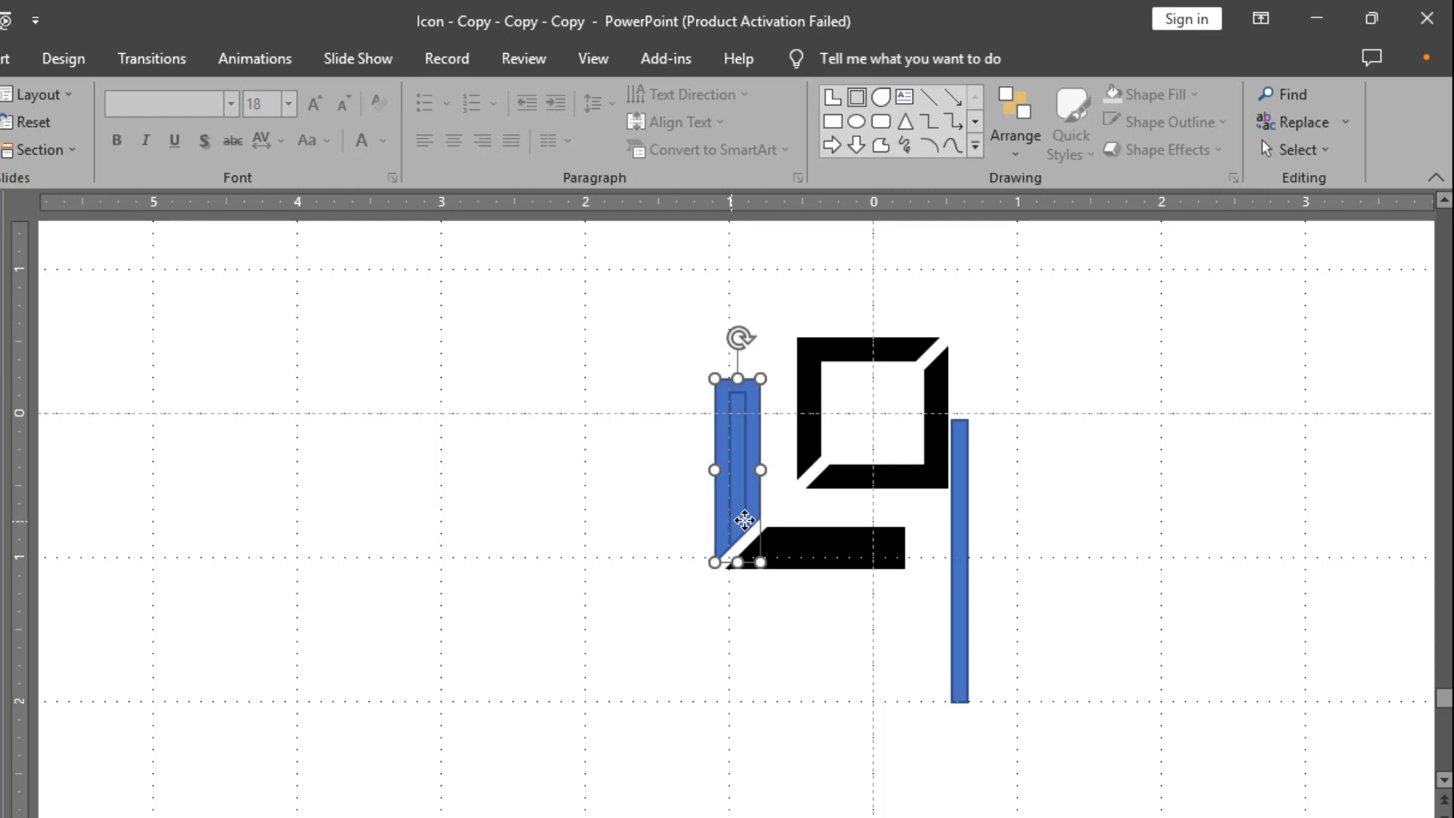
{"action": "key", "text": "Delete"}
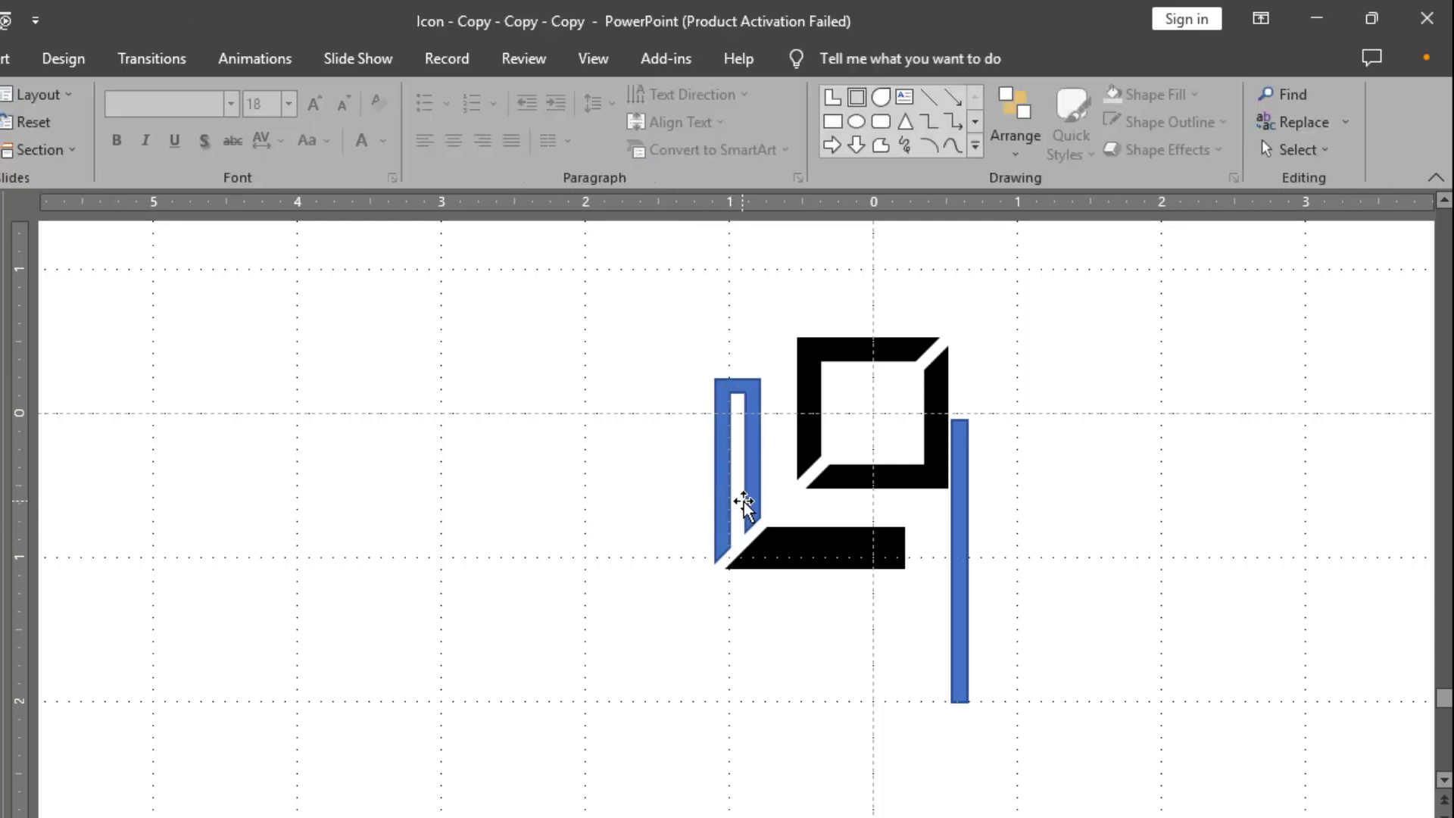
- Give the slotted upright piece a black outline and a black fill
{"action": "left_click", "coordinate": [752, 488]}
{"action": "left_click", "coordinate": [389, 121]}
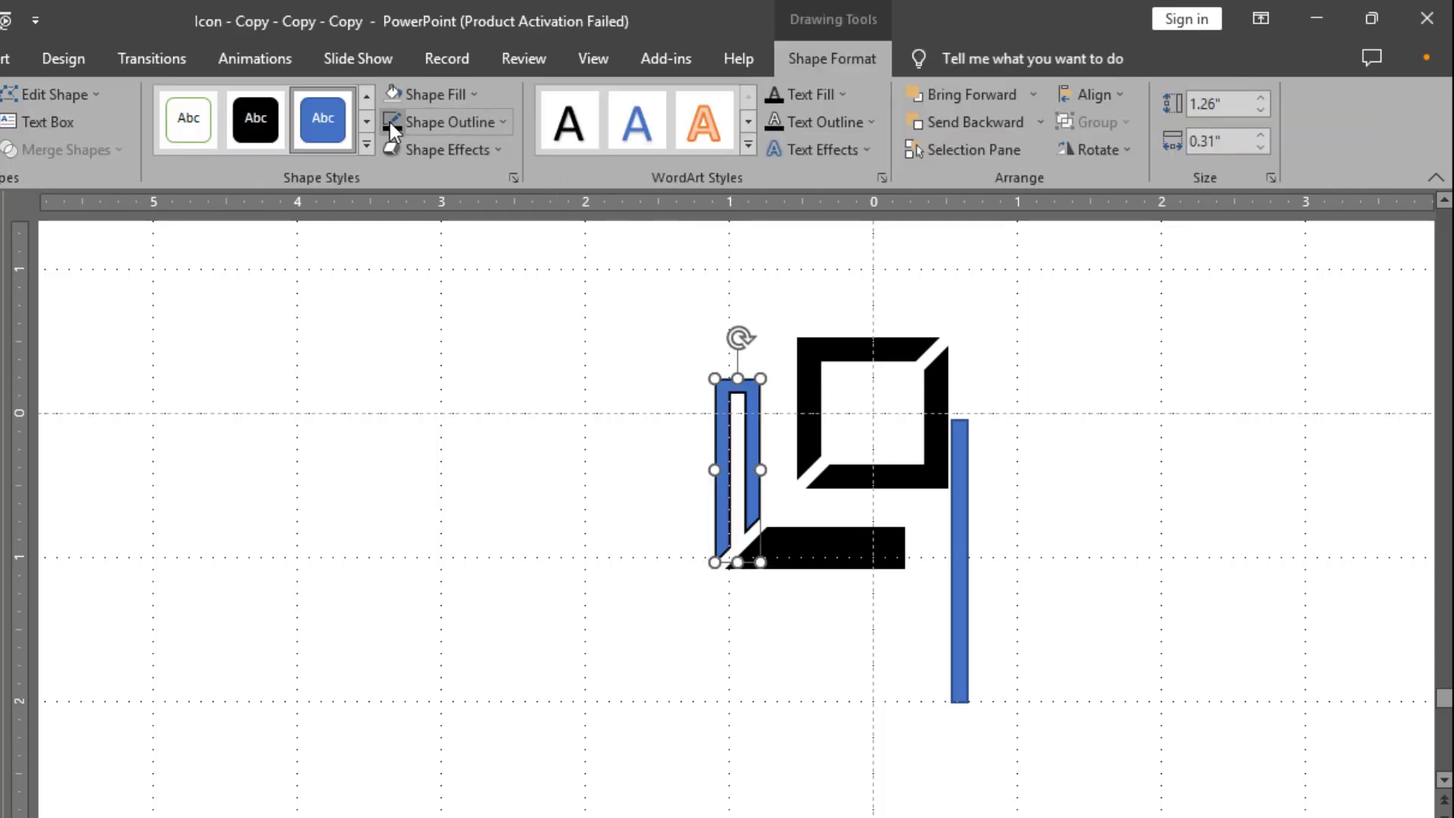
{"action": "left_click", "coordinate": [477, 96]}
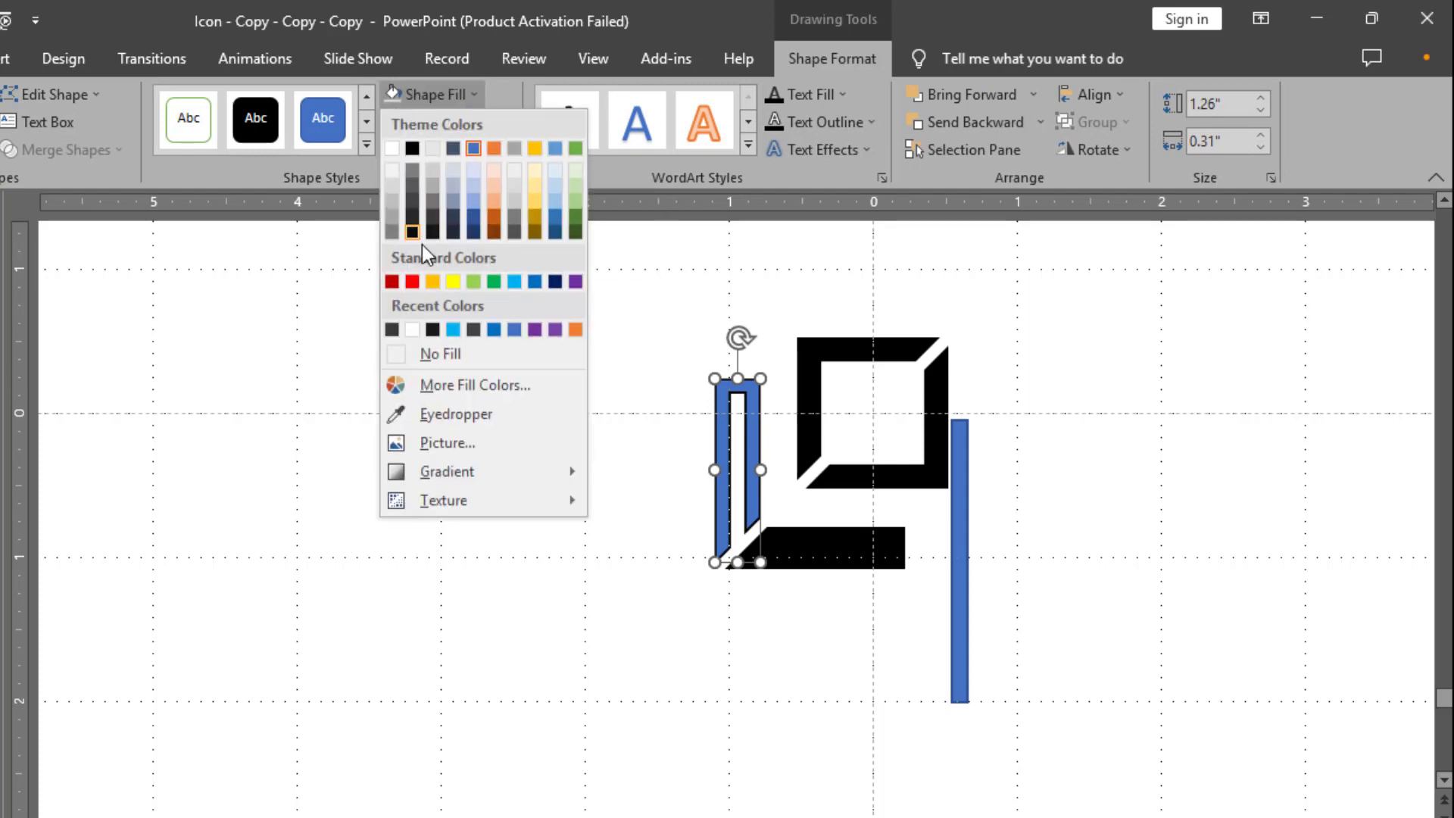
{"action": "left_click", "coordinate": [412, 148]}
{"action": "left_click", "coordinate": [664, 716]}
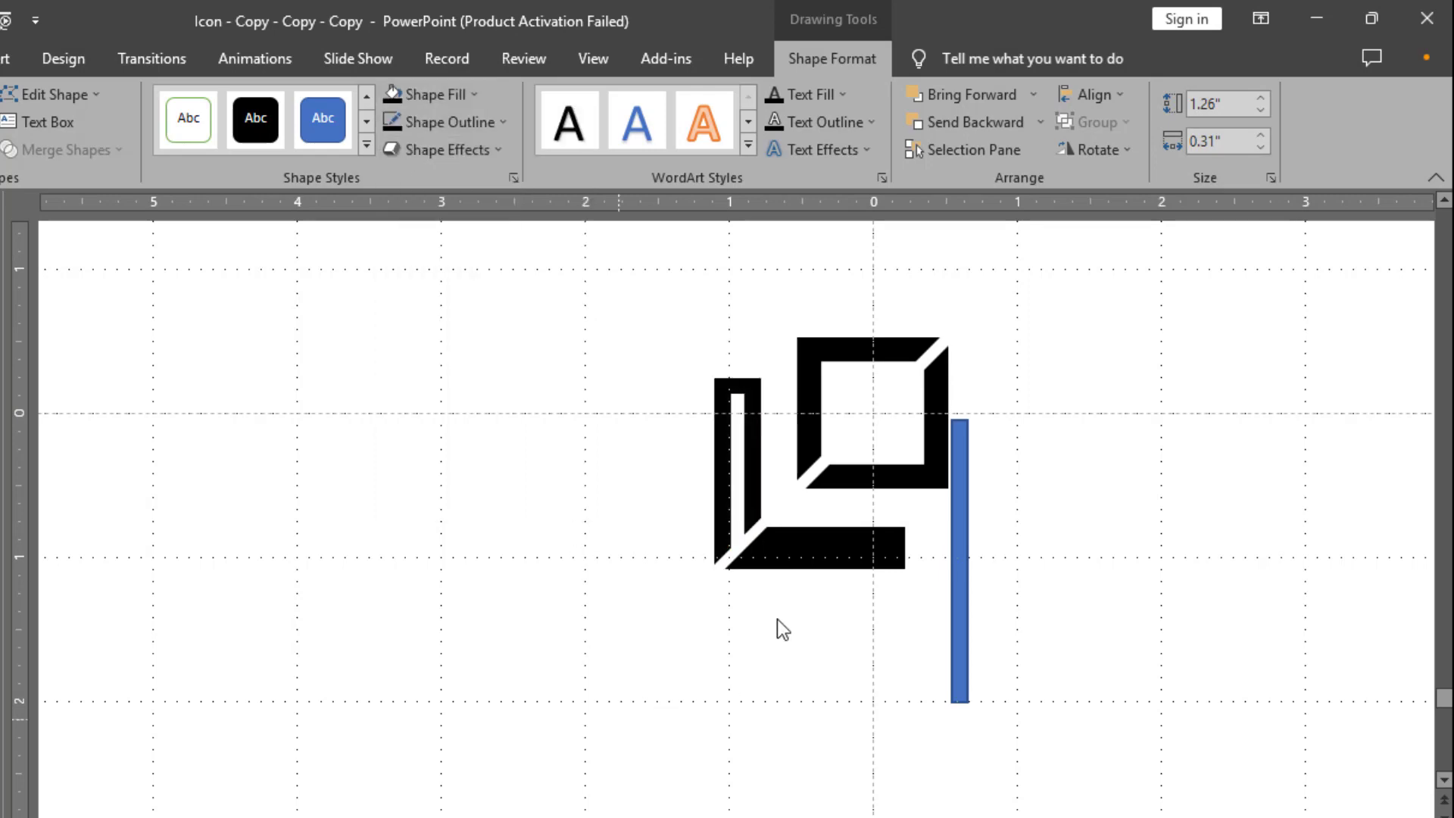
- Rotate the remaining blue vertical bar left by 90° so it lies horizontally
{"action": "double_click", "coordinate": [962, 539]}
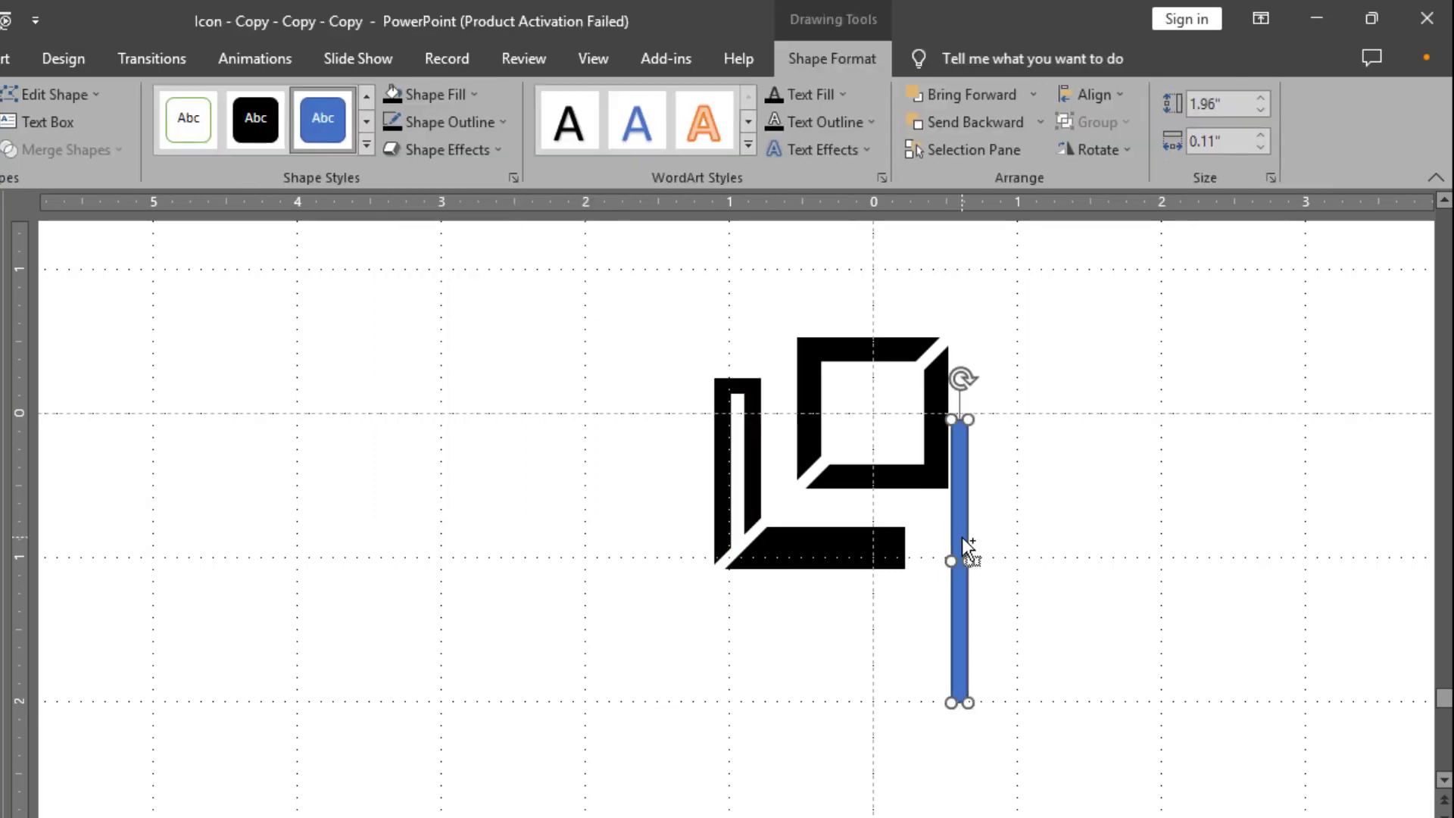
{"action": "scroll", "coordinate": [960, 530], "scroll_direction": "up", "scroll_amount": 3}
{"action": "left_click", "coordinate": [1120, 143]}
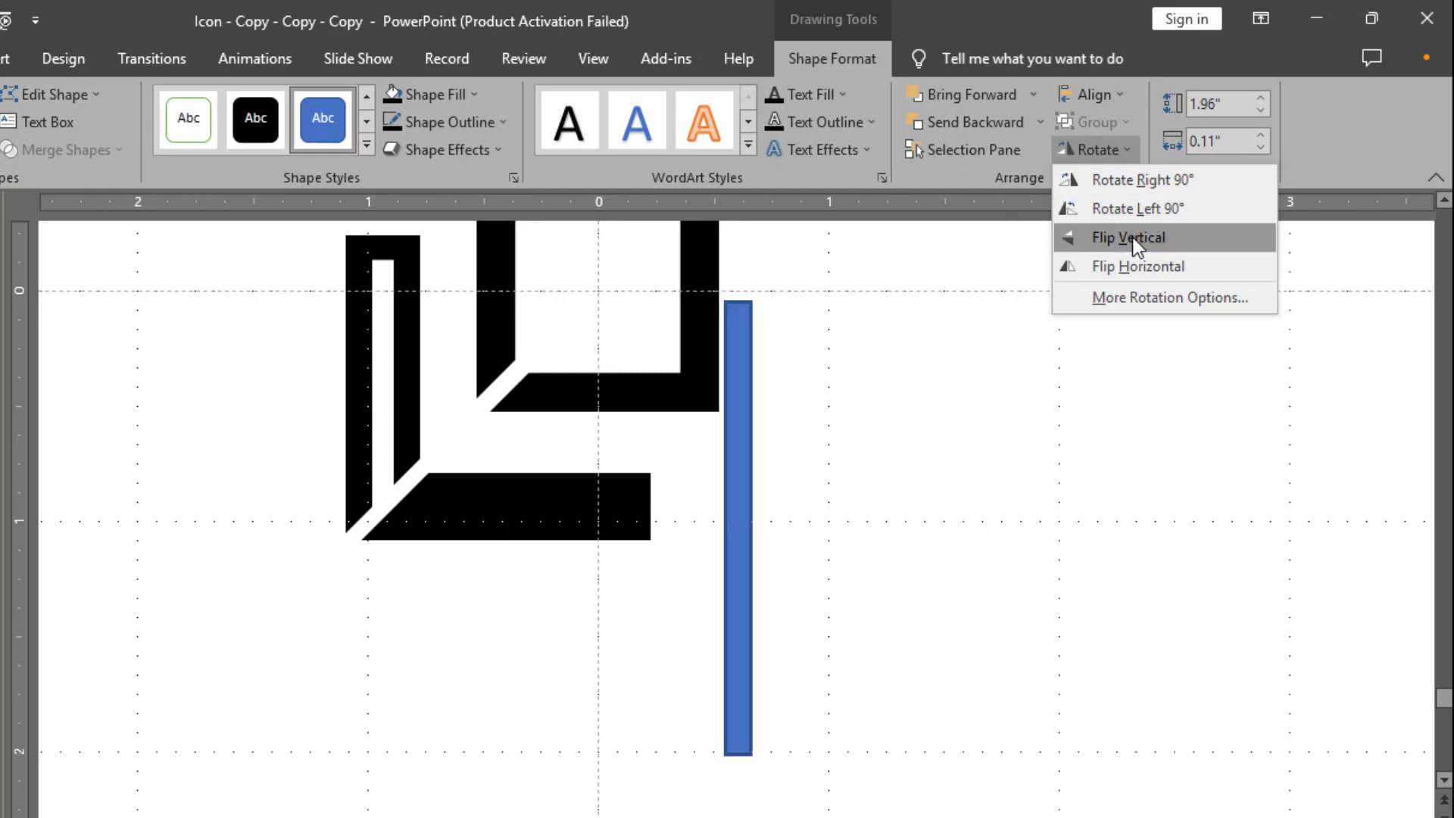
{"action": "left_click", "coordinate": [1139, 208]}
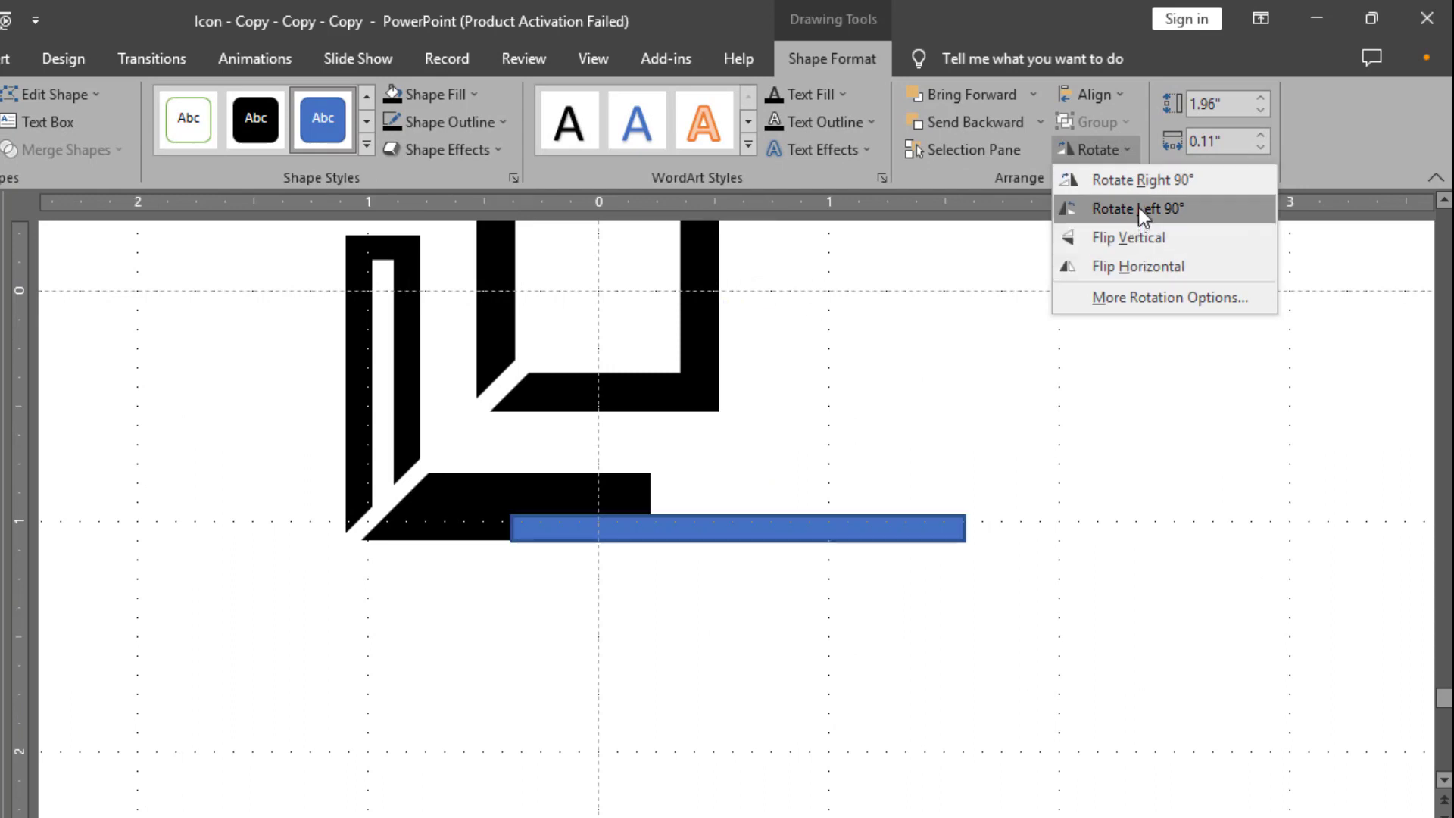
- Move the horizontal bar over the middle of the L-shape's lower piece, short of its right end, and fragment the two shapes
{"action": "left_click_drag", "start_coordinate": [840, 542], "coordinate": [495, 514]}
{"action": "key", "text": "ctrl+Up"}
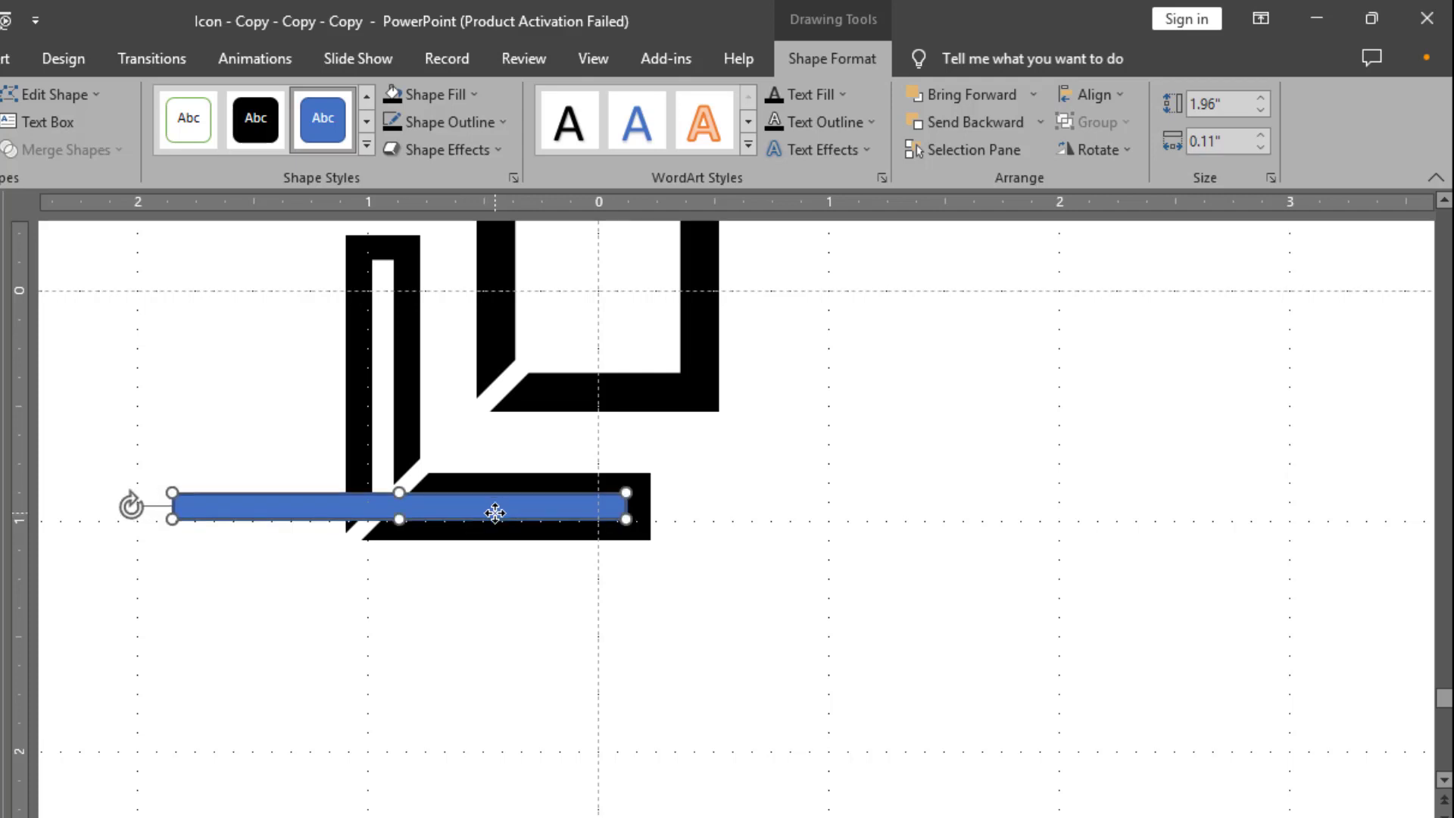
{"action": "left_click", "coordinate": [494, 478], "text": "shift"}
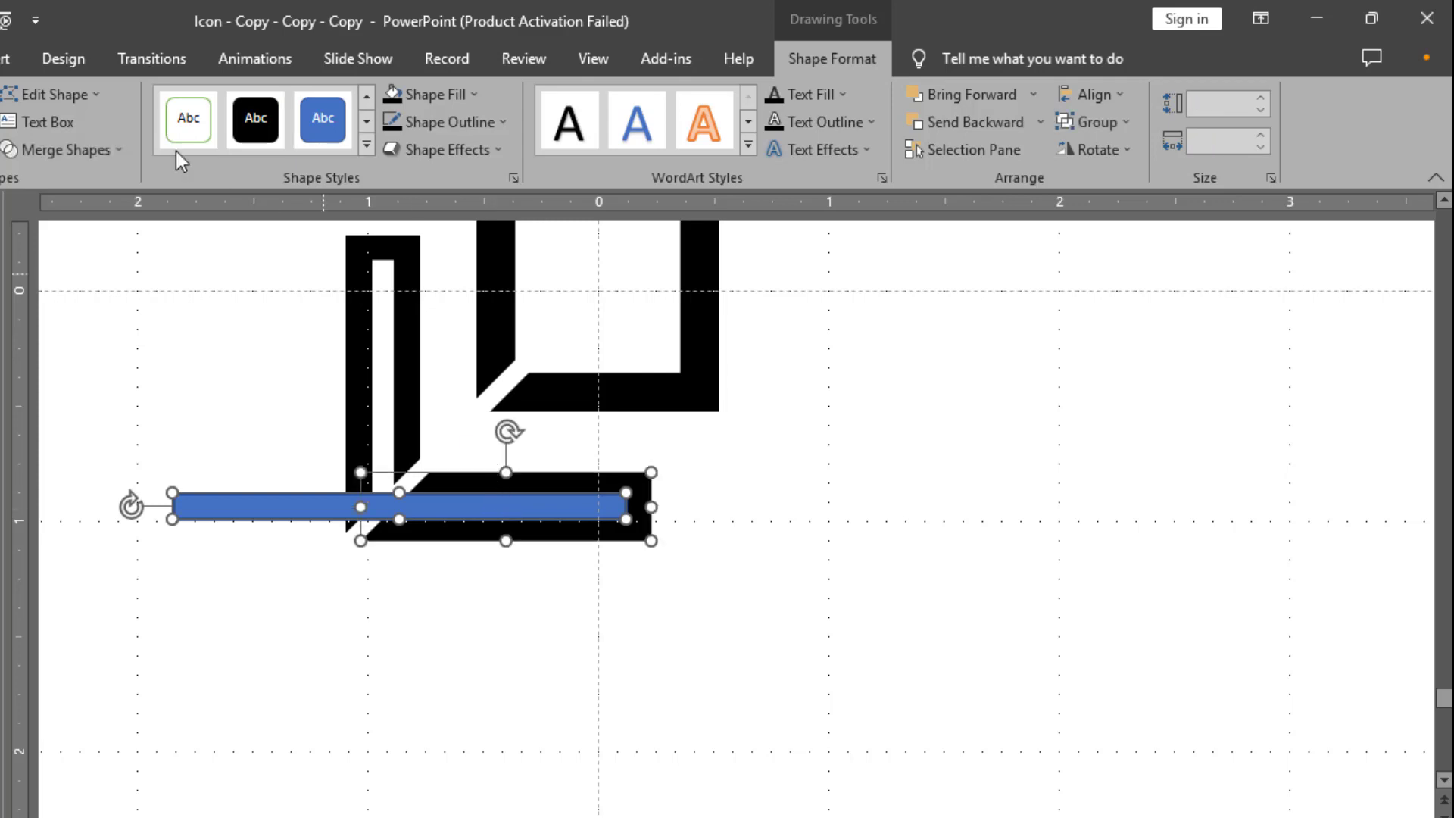
{"action": "left_click", "coordinate": [75, 149]}
{"action": "left_click", "coordinate": [73, 237]}
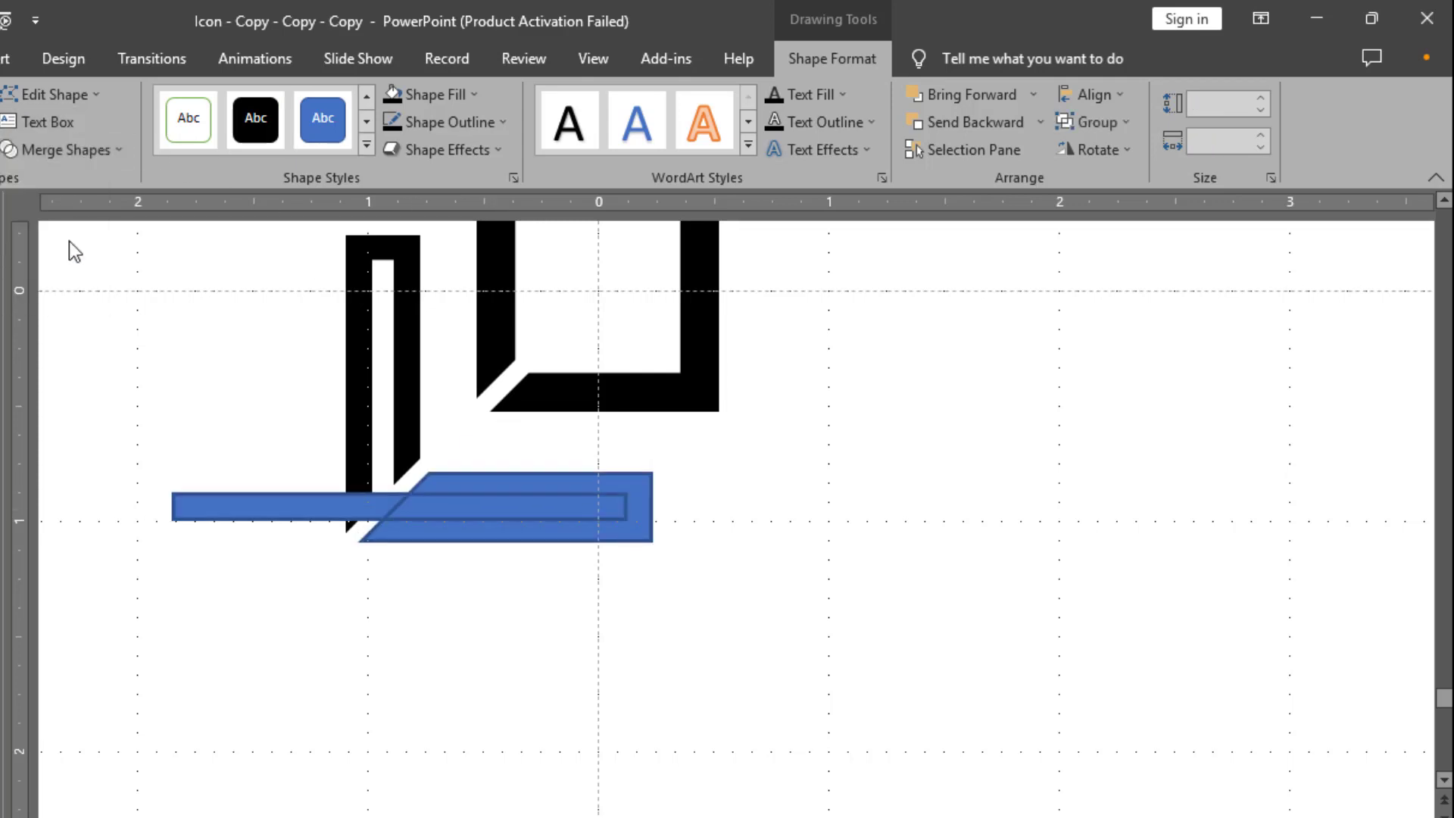
- Delete the bar's leftover left end and the strip inside the lower piece, and fill the slotted piece black
{"action": "left_click", "coordinate": [311, 584]}
{"action": "left_click", "coordinate": [298, 498]}
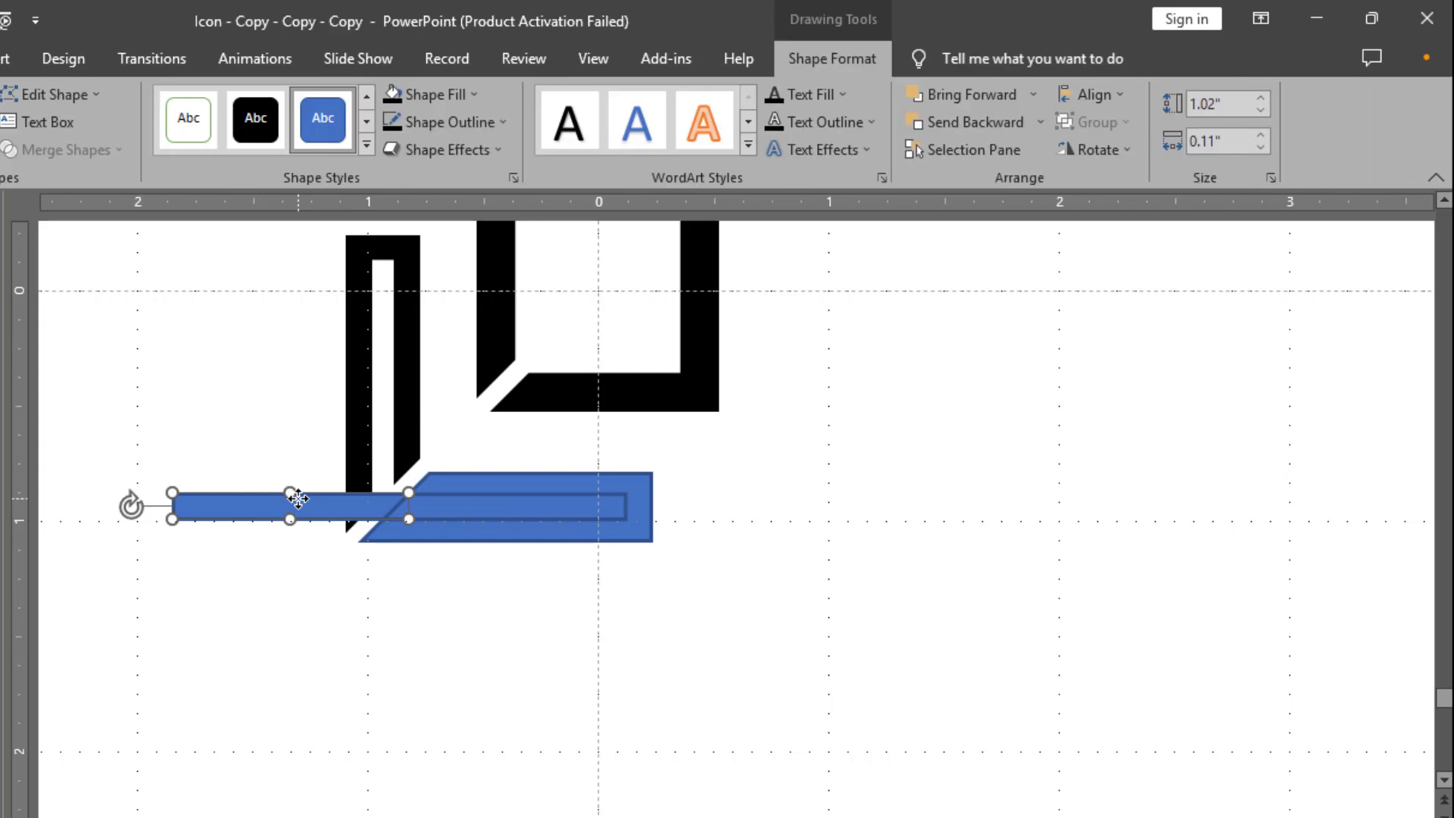
{"action": "key", "text": "Delete"}
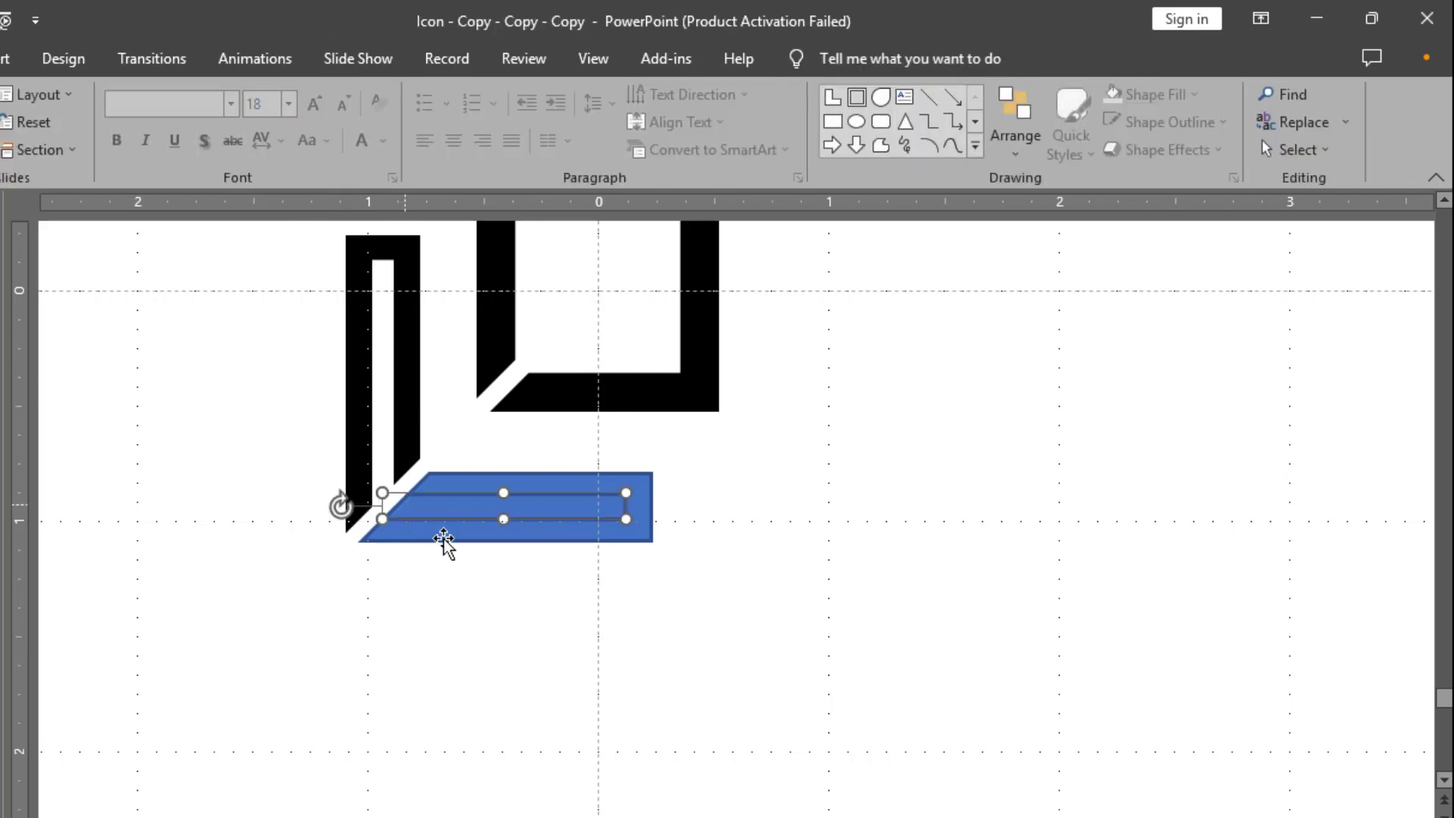
{"action": "key", "text": "Delete"}
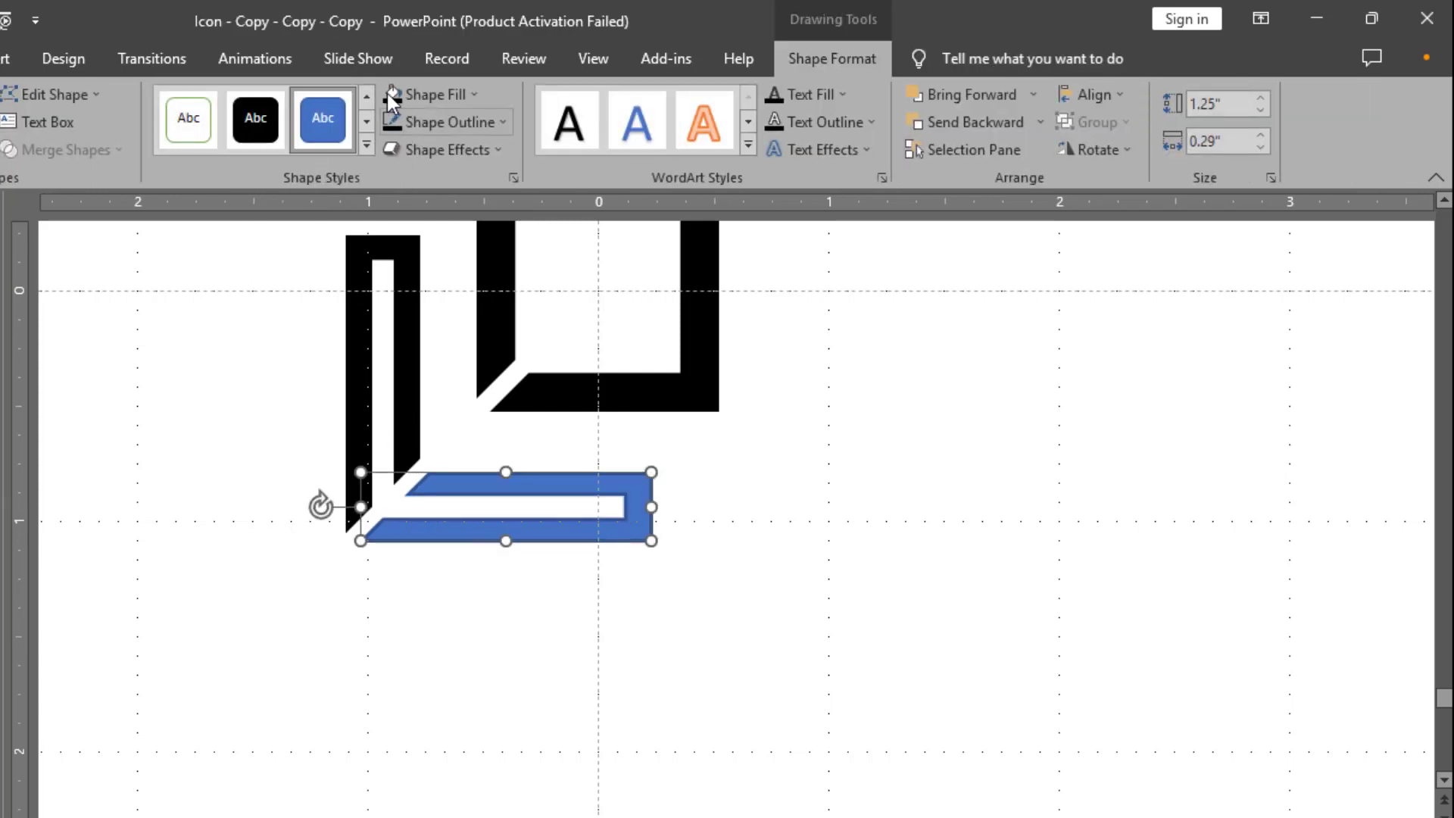
{"action": "left_click", "coordinate": [392, 97]}
{"action": "left_click", "coordinate": [705, 597]}
- Group all pieces of the square frame and L-shape into one icon
{"action": "scroll", "coordinate": [728, 621], "scroll_direction": "down", "scroll_amount": 5}
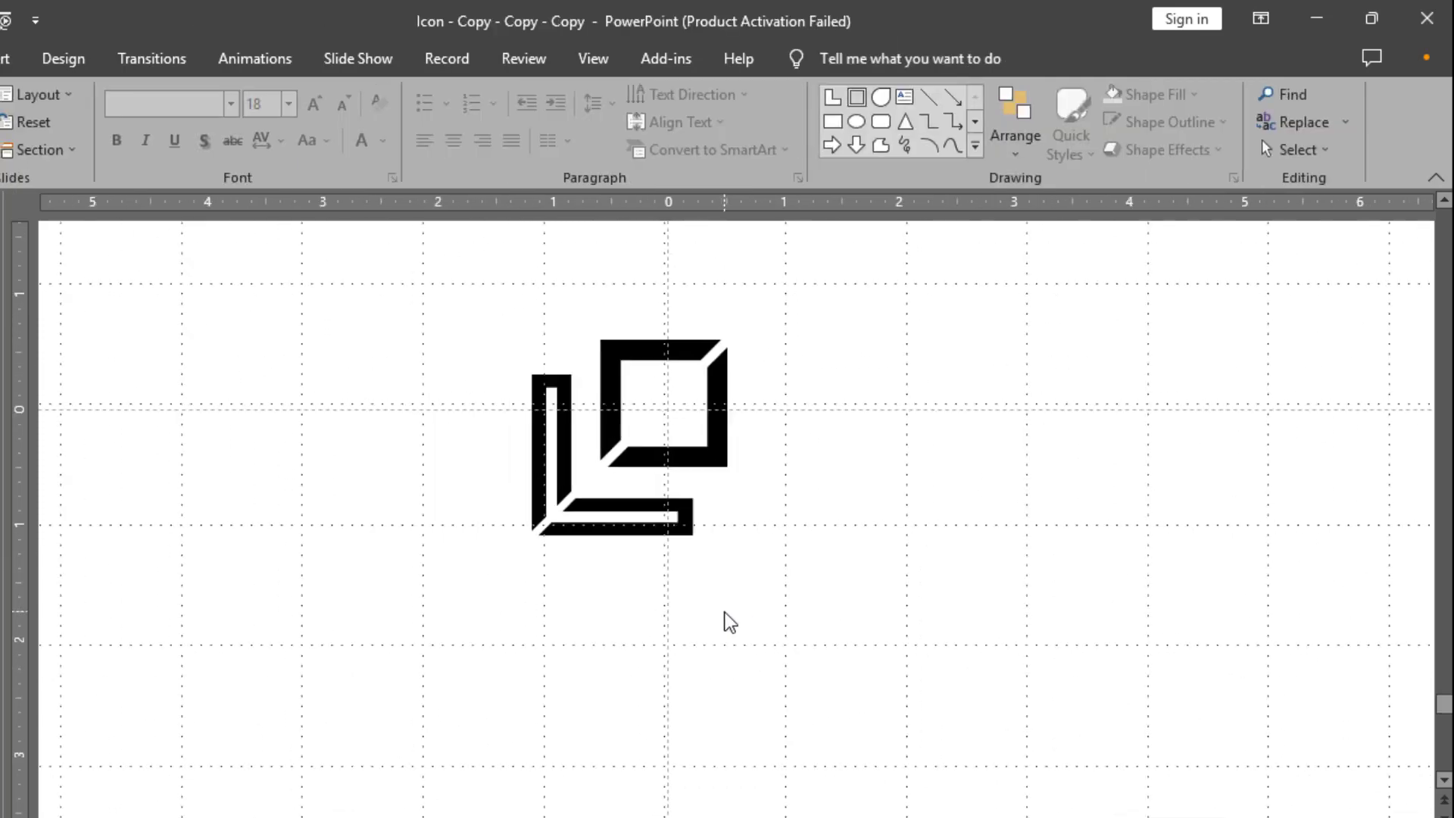
{"action": "scroll", "coordinate": [728, 622], "scroll_direction": "down", "scroll_amount": 1}
{"action": "left_click_drag", "start_coordinate": [513, 412], "coordinate": [912, 746]}
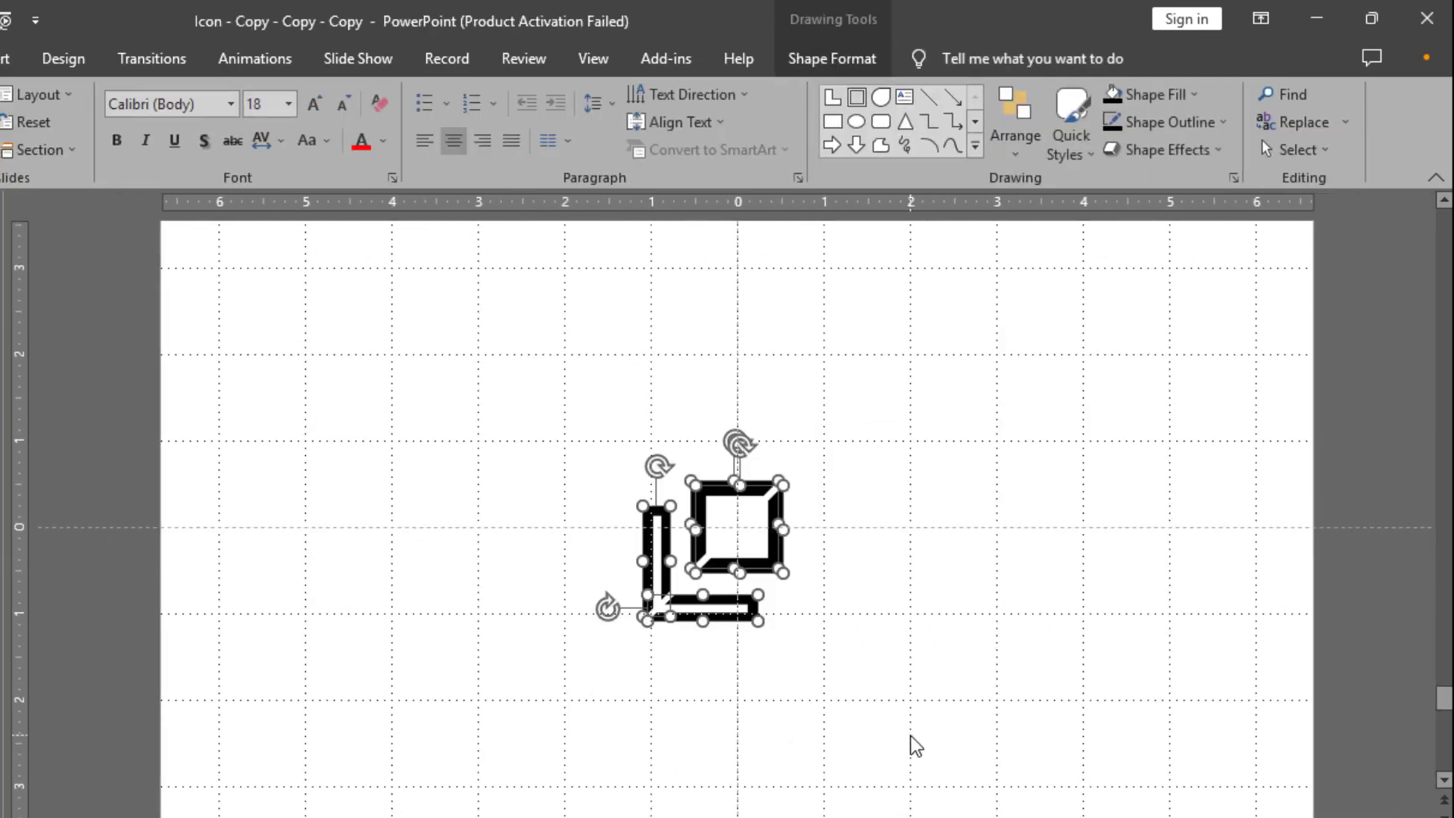
{"action": "key", "text": "ctrl+g"}
{"action": "left_click", "coordinate": [868, 709]}
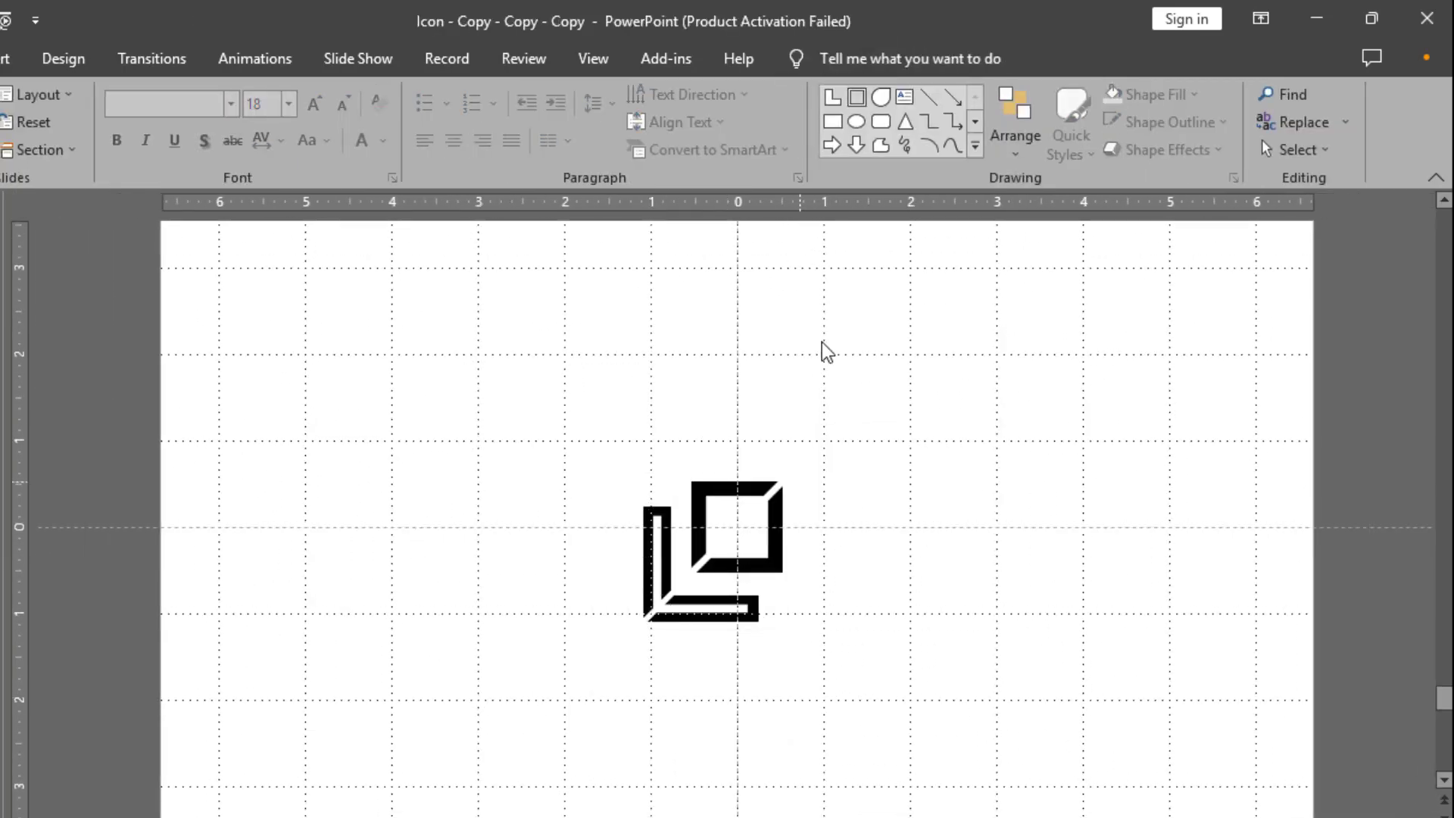
- Add a text box reading "COMPANY" below the icon, formatted bold with a text shadow at size 28
{"action": "left_click", "coordinate": [905, 97]}
{"action": "left_click", "coordinate": [639, 665]}
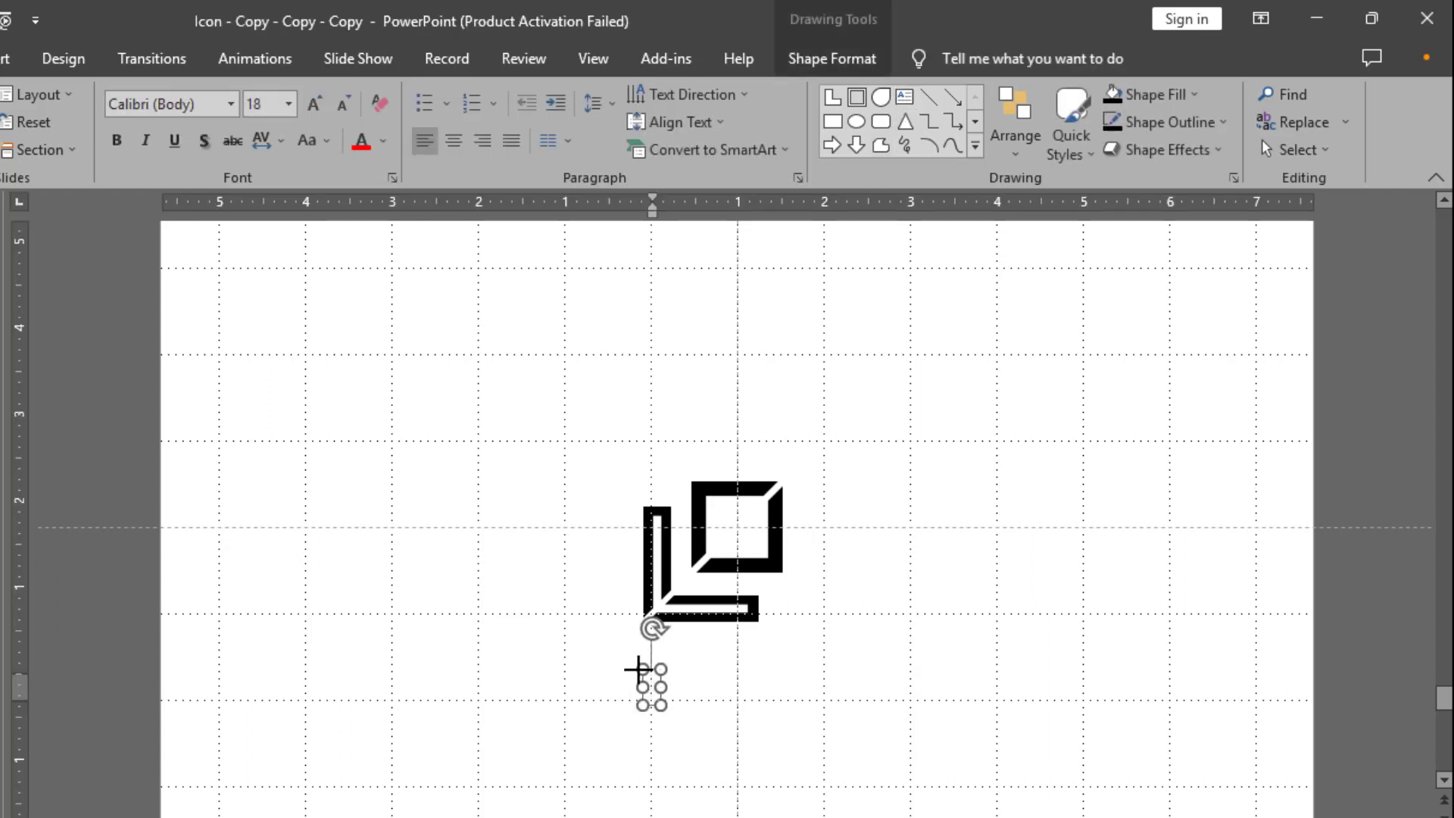
{"action": "type", "text": "Company"}
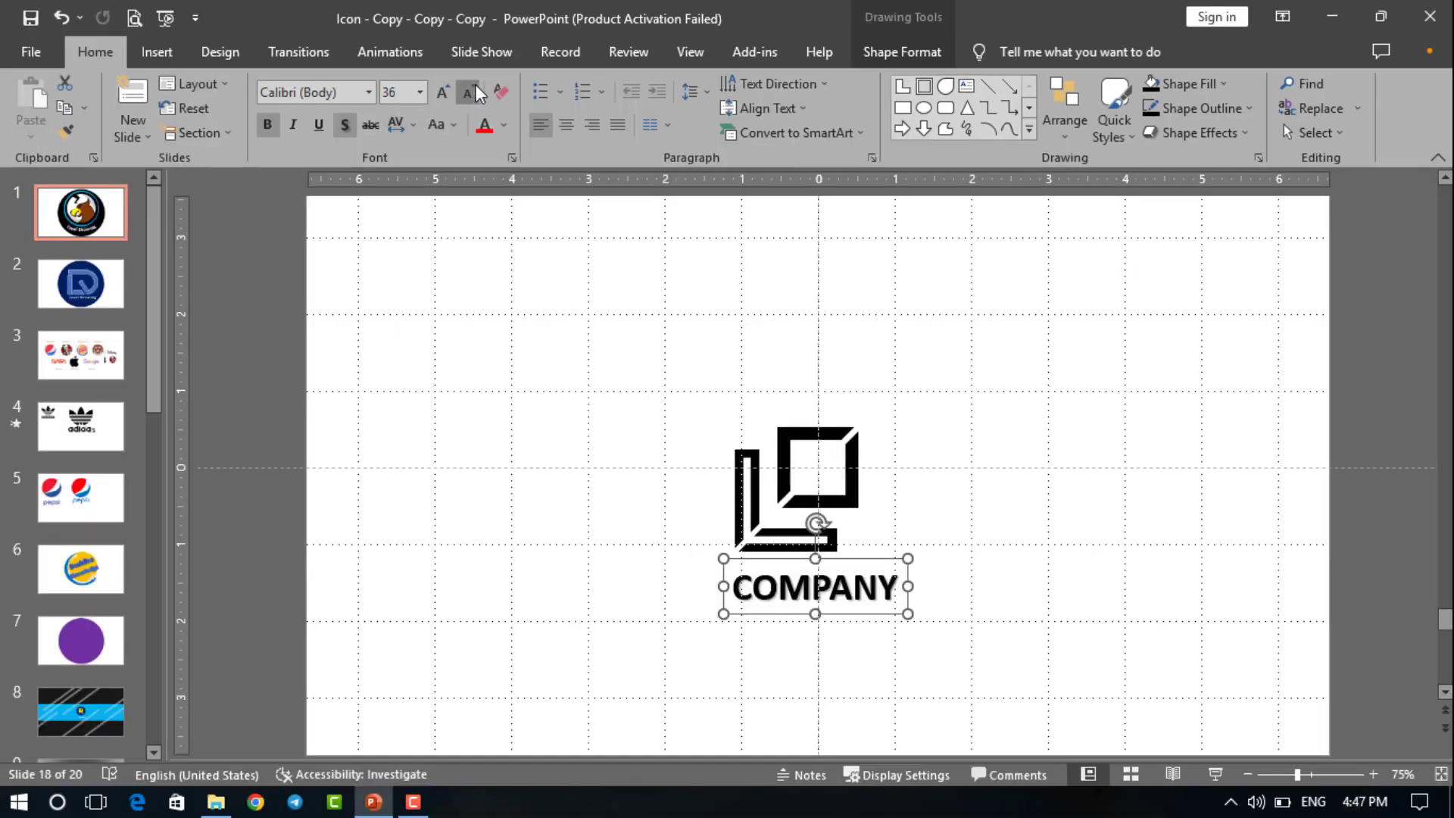
{"action": "left_click", "coordinate": [344, 104]}
{"action": "left_click", "coordinate": [471, 92]}
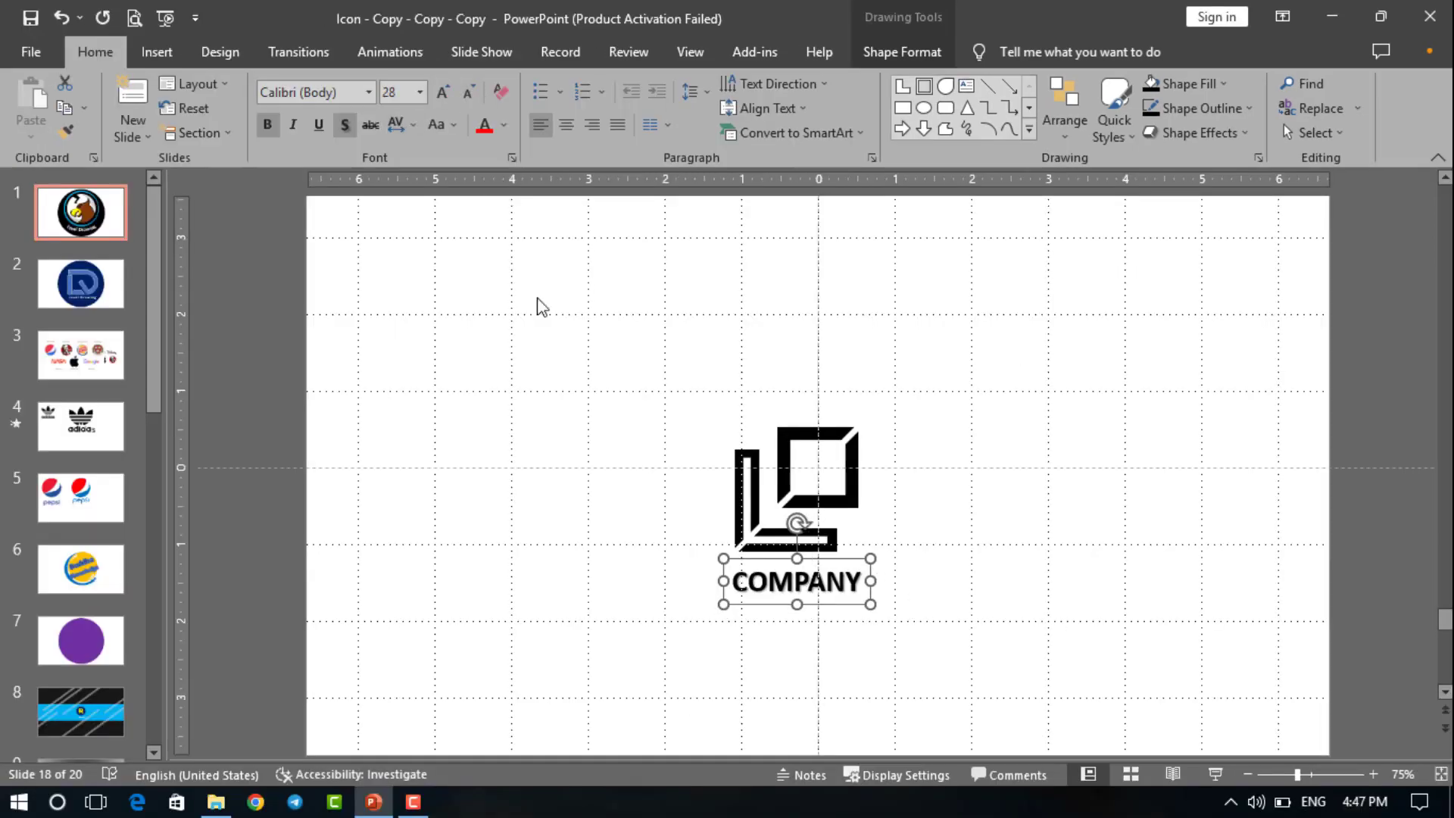
- Group the COMPANY text with the icon above it and move the group up, centred horizontally on the slide
{"action": "left_click_drag", "start_coordinate": [762, 604], "coordinate": [769, 600]}
{"action": "left_click", "coordinate": [780, 550], "text": "shift"}
{"action": "key", "text": "ctrl+g"}
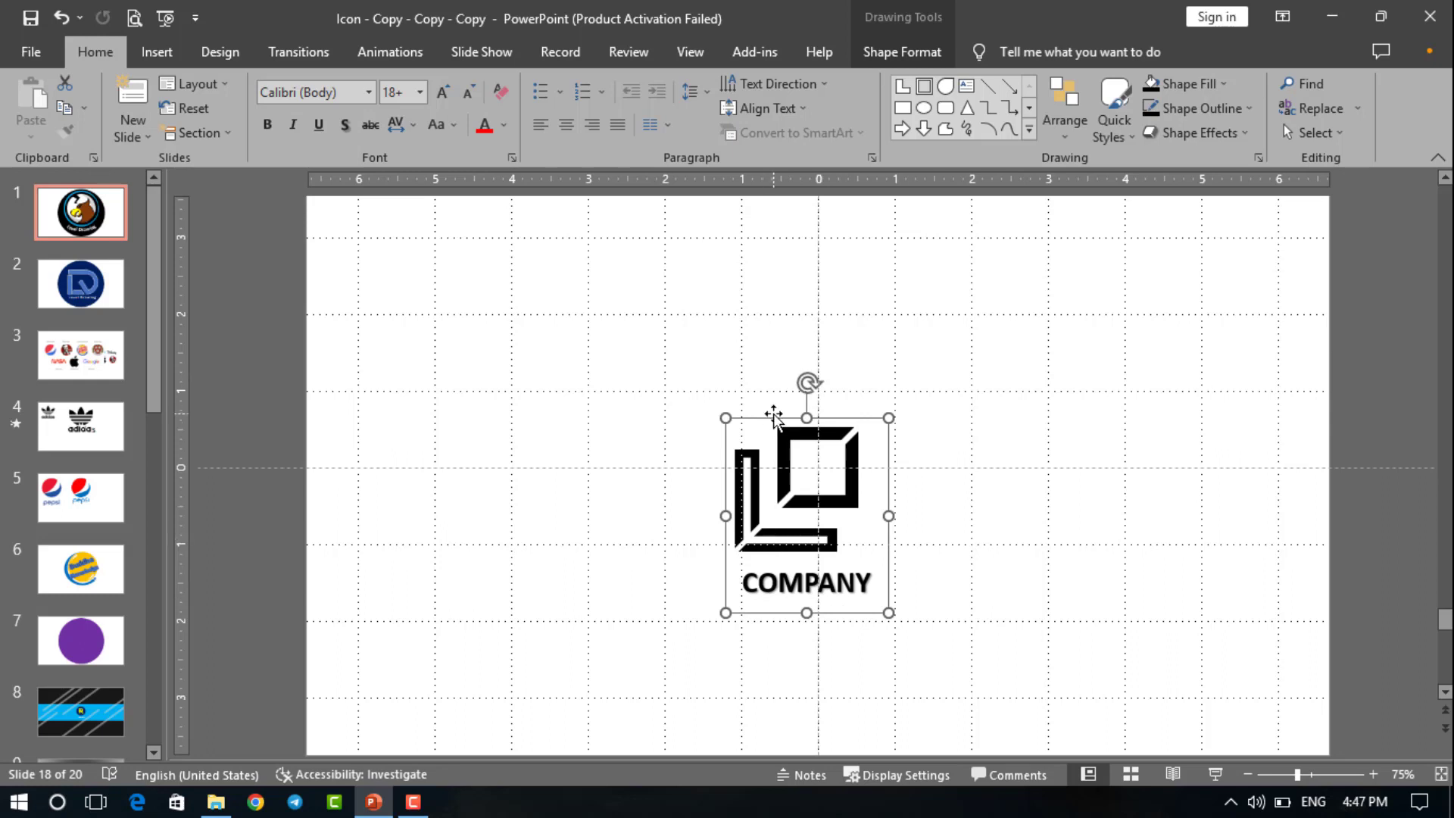
{"action": "left_click_drag", "start_coordinate": [773, 415], "coordinate": [786, 381]}
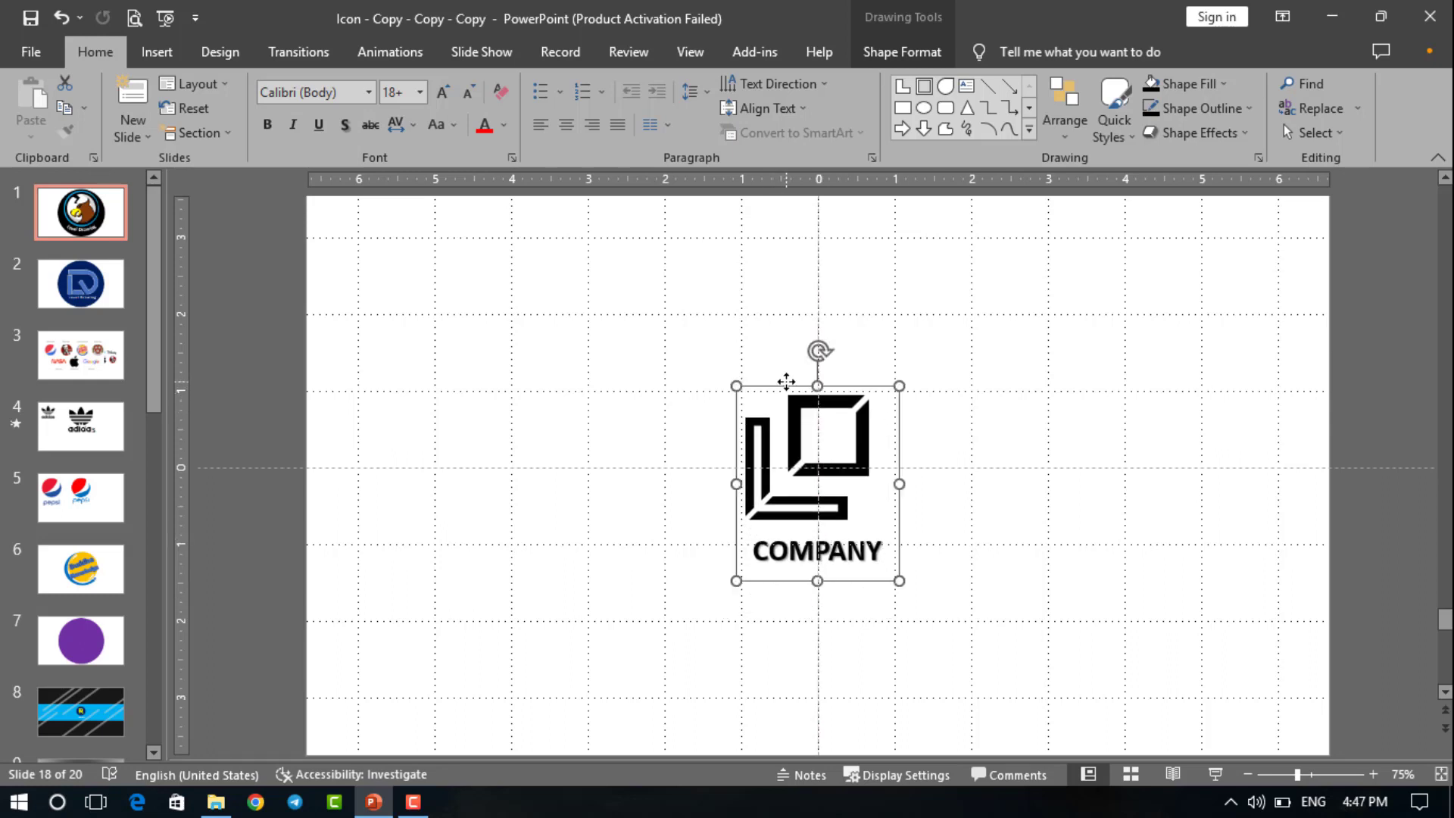
- Apply the Float In animation to the logo group and play it in the slide show from the current slide
{"action": "left_click", "coordinate": [390, 51]}
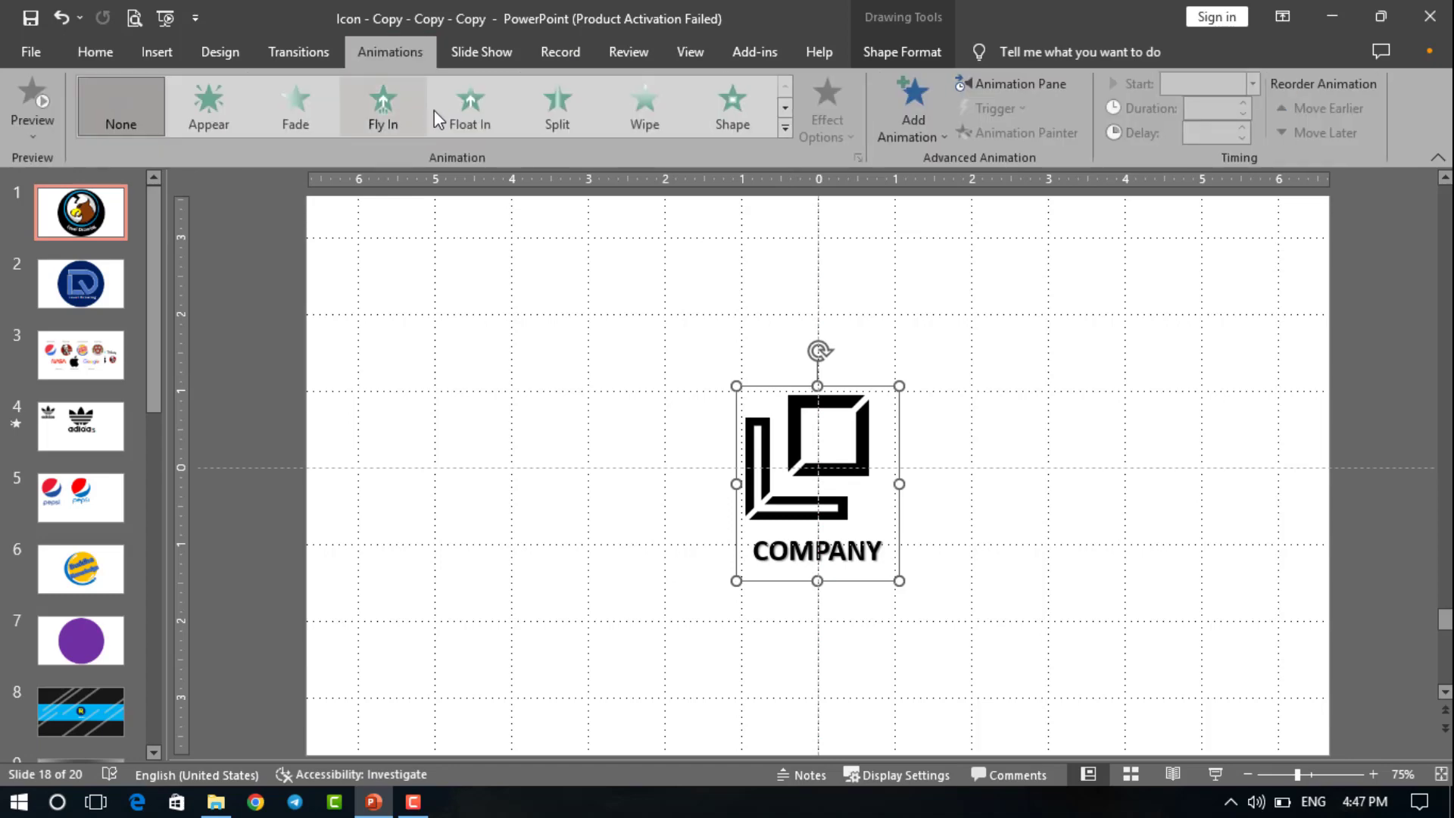
{"action": "left_click", "coordinate": [464, 107]}
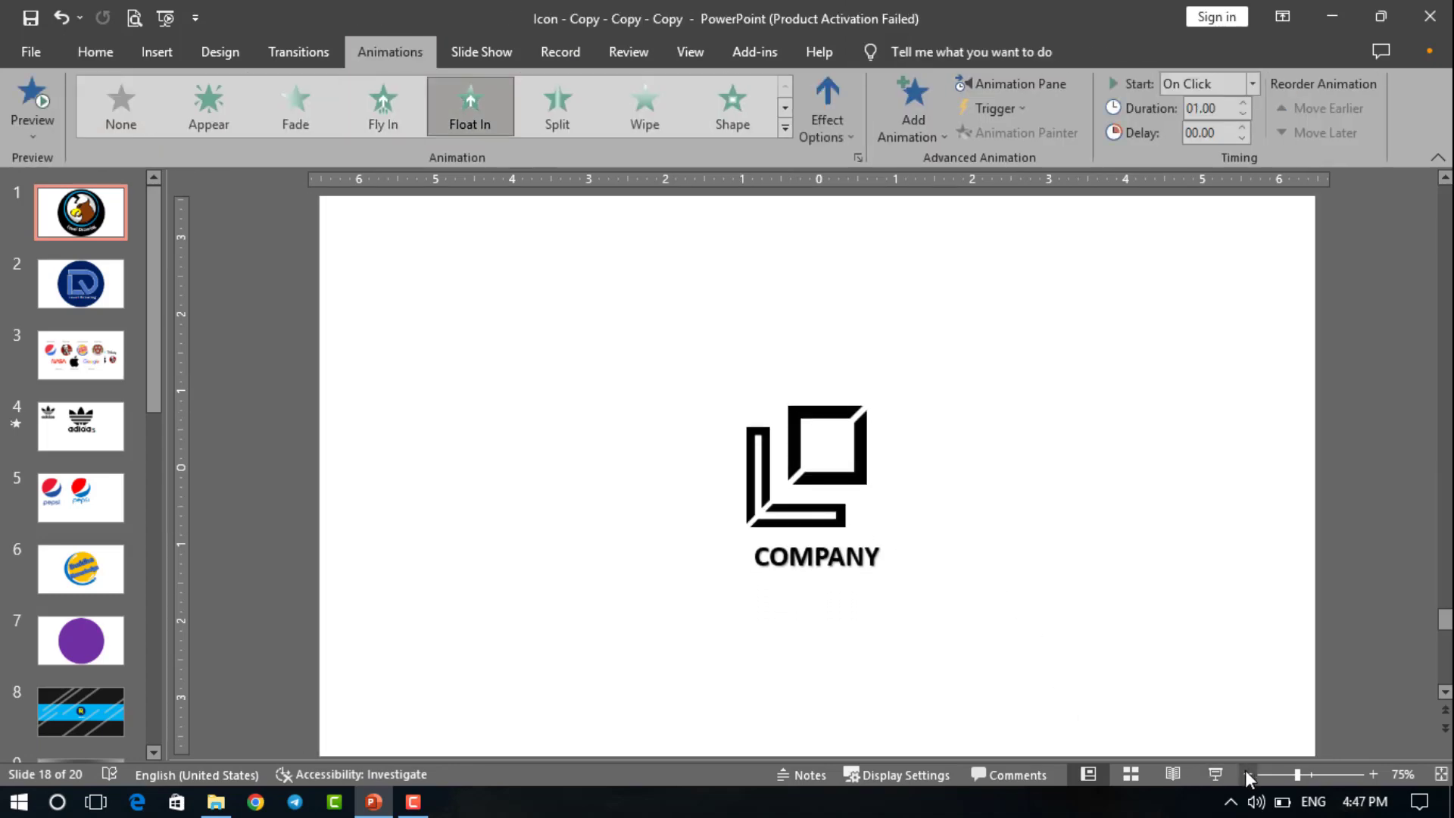
{"action": "left_click", "coordinate": [1218, 771]}
{"action": "key", "text": "Right"}
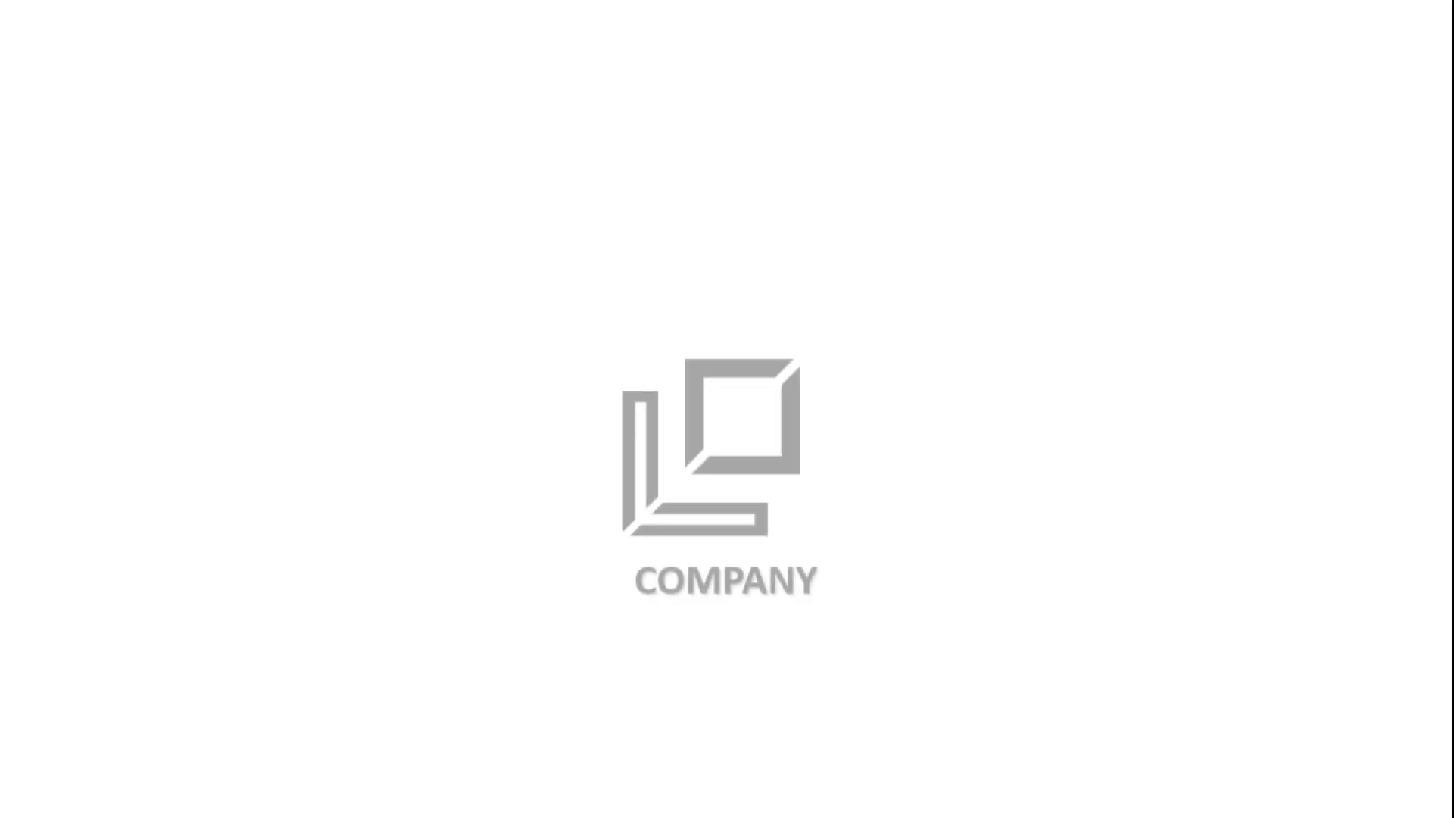